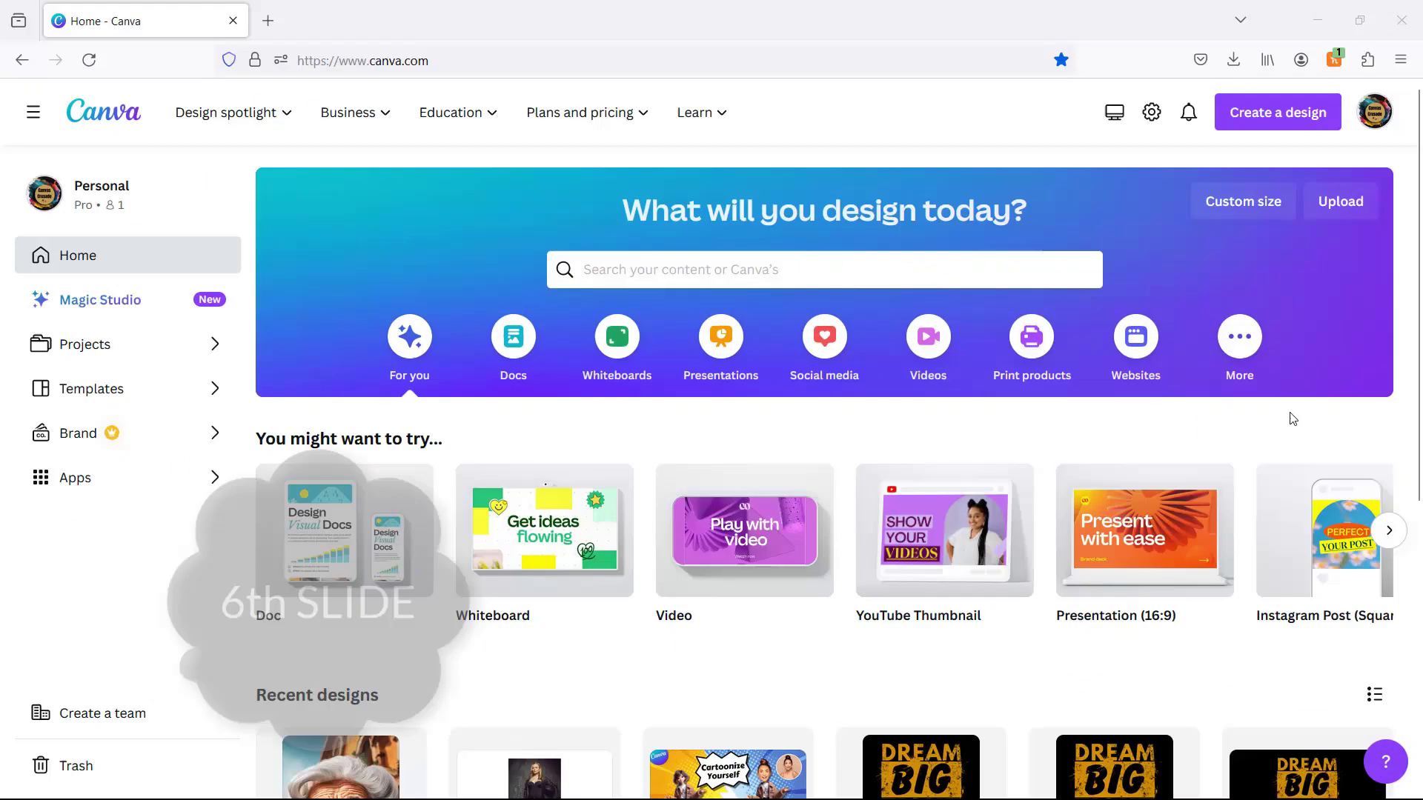
Step: Start a new blank Mobile Video design titled 'Canva Animation Video'
{"action": "left_click", "coordinate": [1324, 123]}
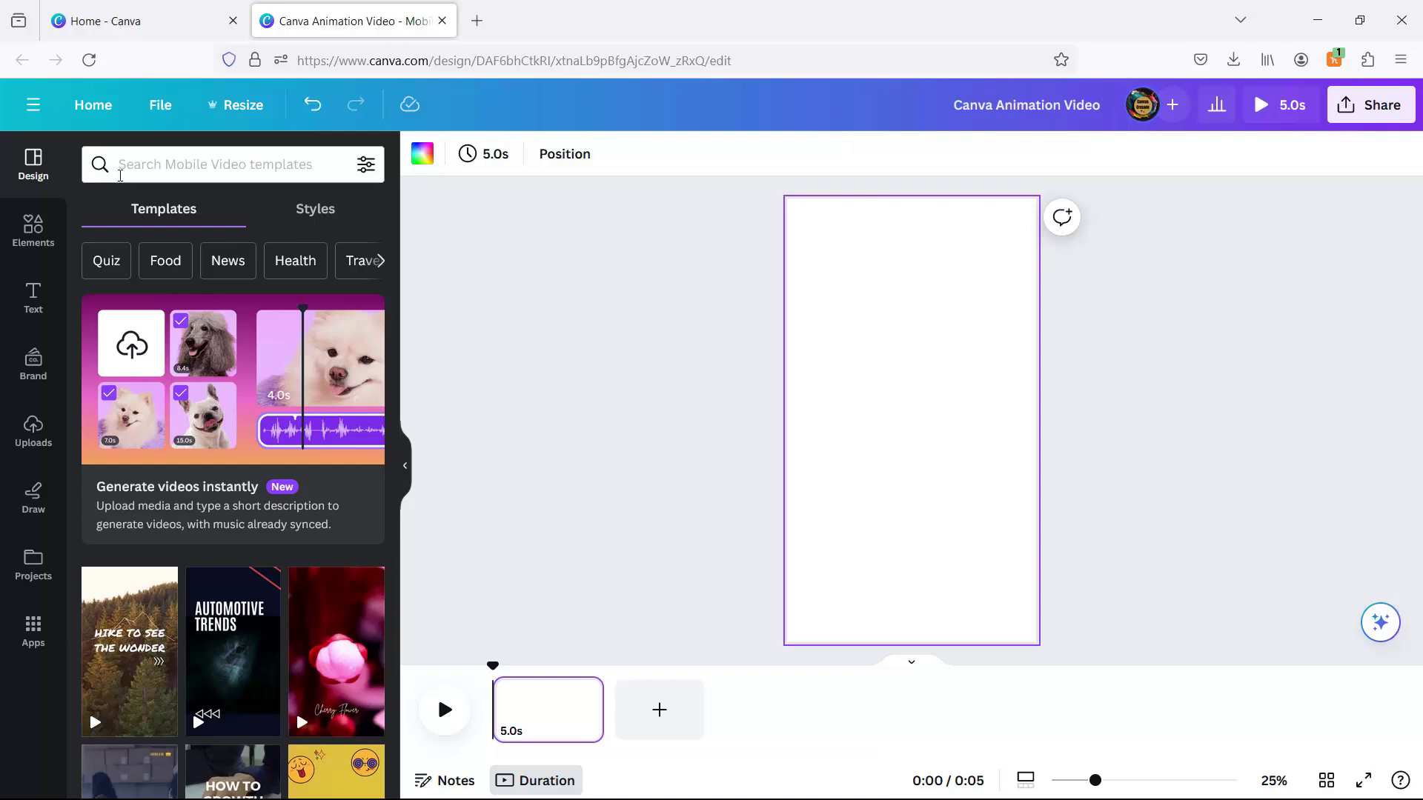
Step: Add the uploaded sunglasses portrait and set it as the page background
{"action": "left_click", "coordinate": [32, 424]}
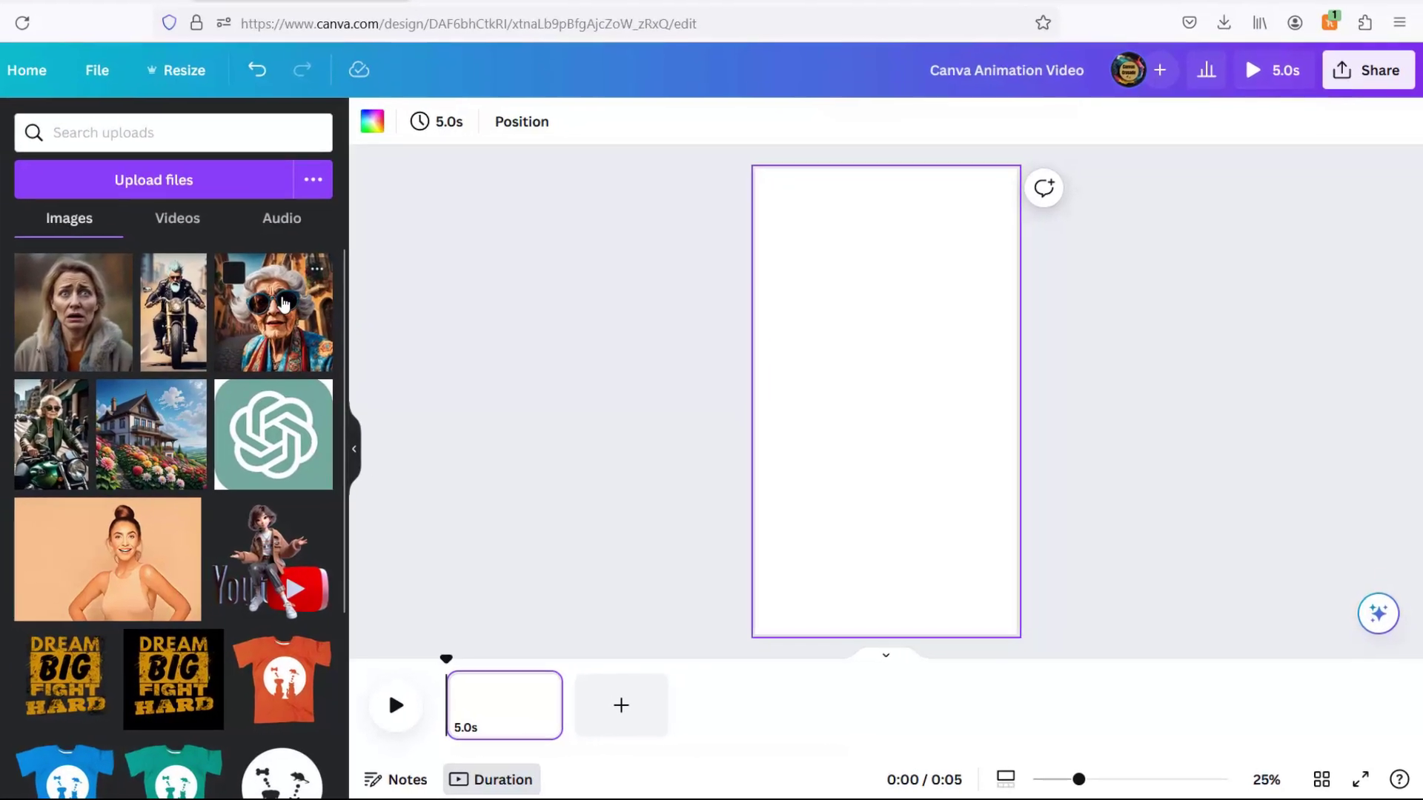
{"action": "left_click", "coordinate": [283, 303]}
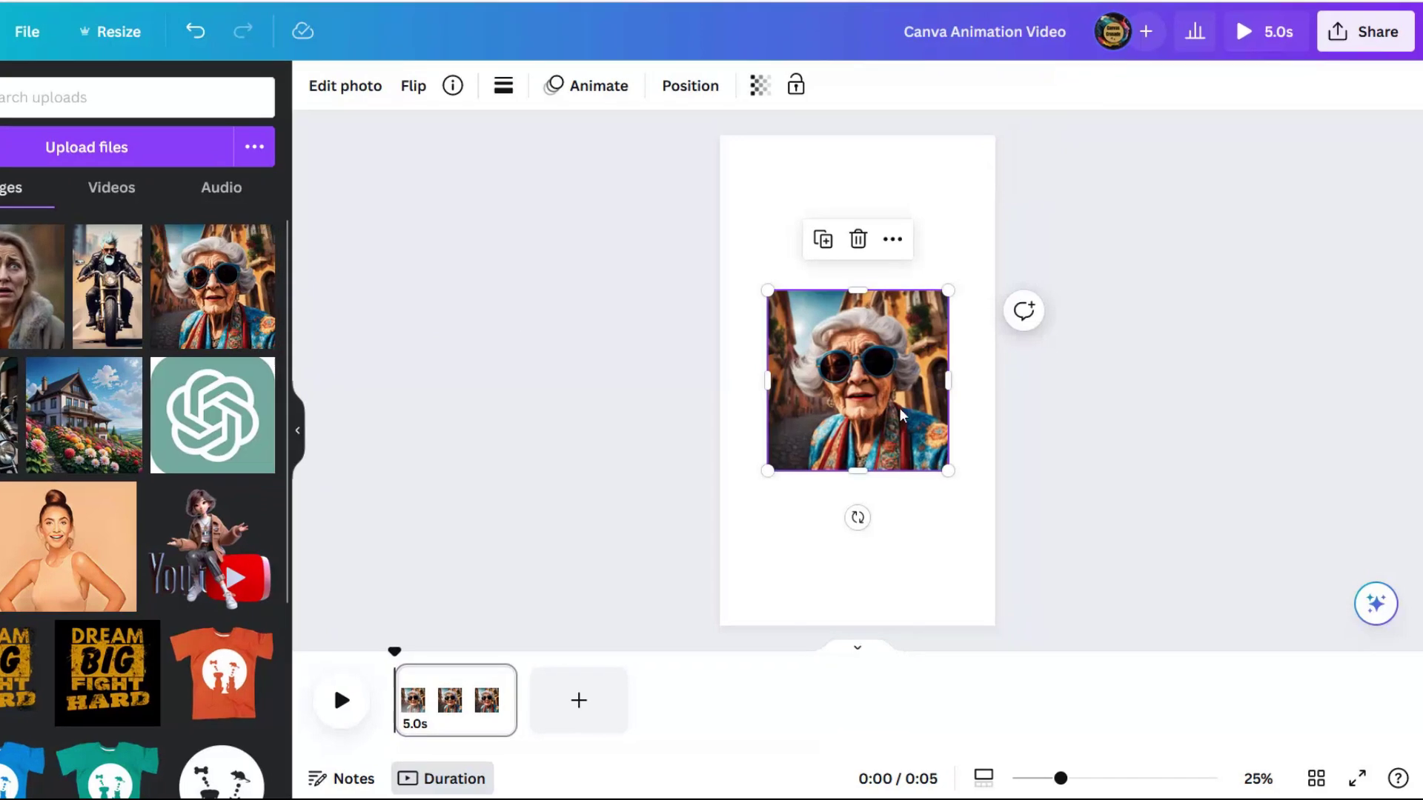
{"action": "right_click", "coordinate": [914, 422]}
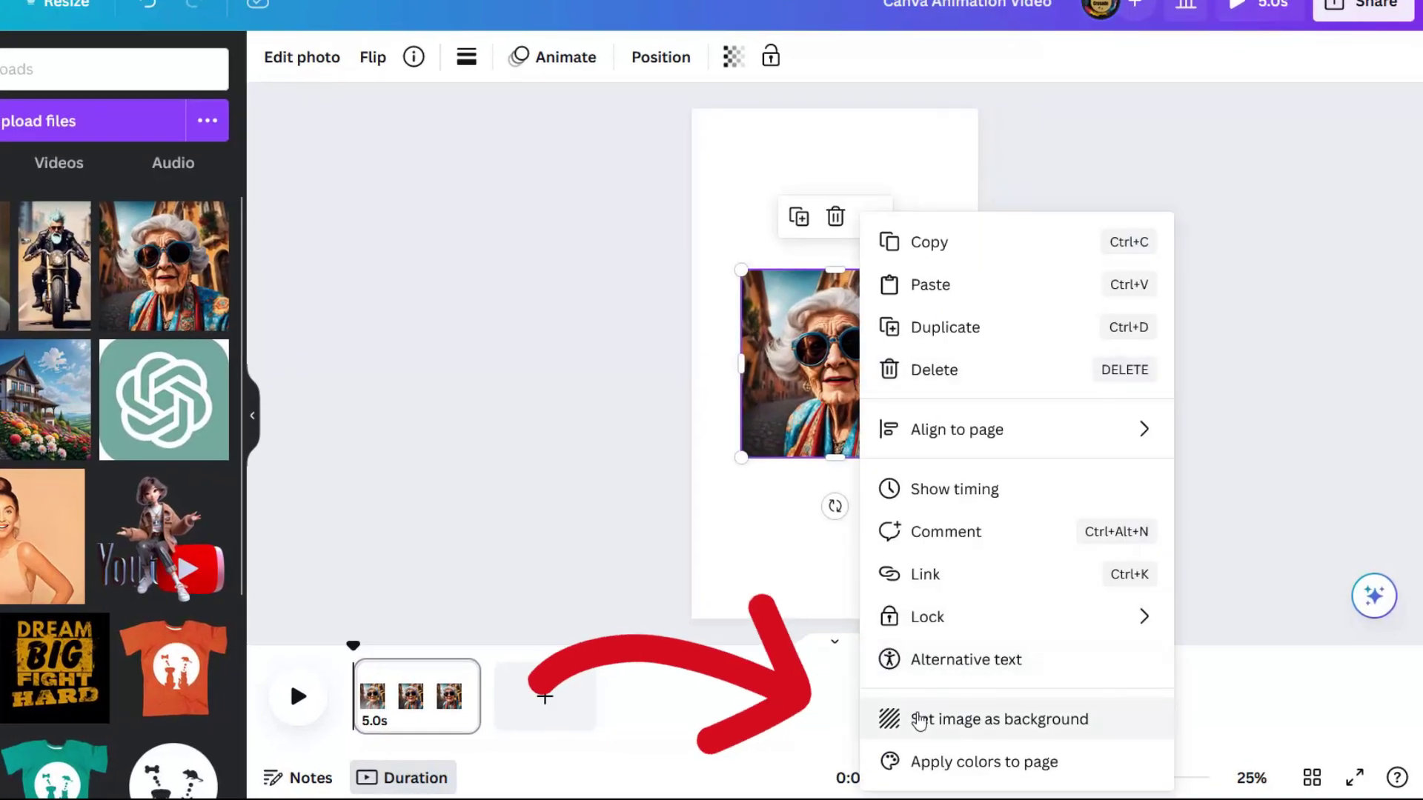
{"action": "left_click", "coordinate": [919, 719]}
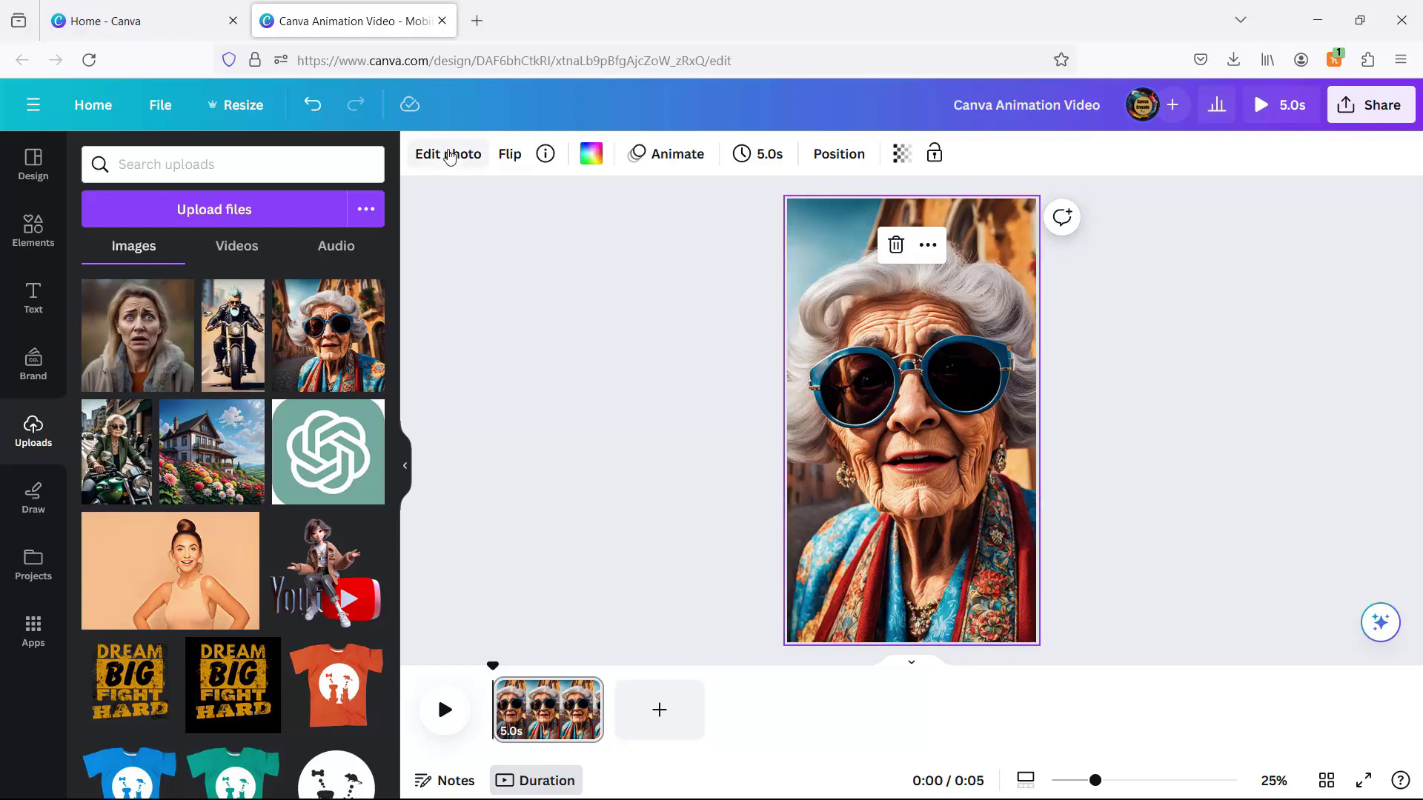
Step: Separate the woman from the photo with Magic Grab, keeping the cutout in place
{"action": "left_click", "coordinate": [448, 155]}
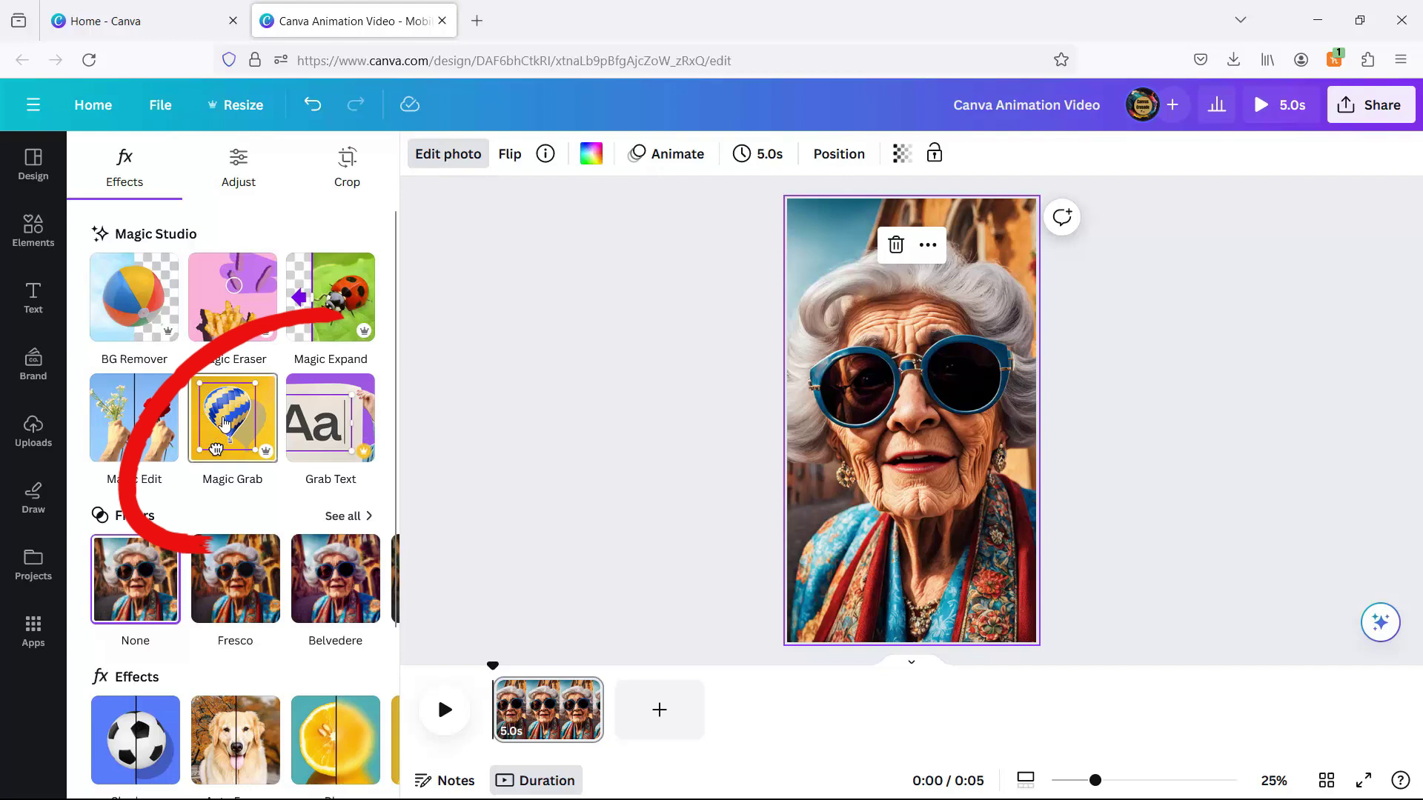
{"action": "left_click", "coordinate": [223, 433]}
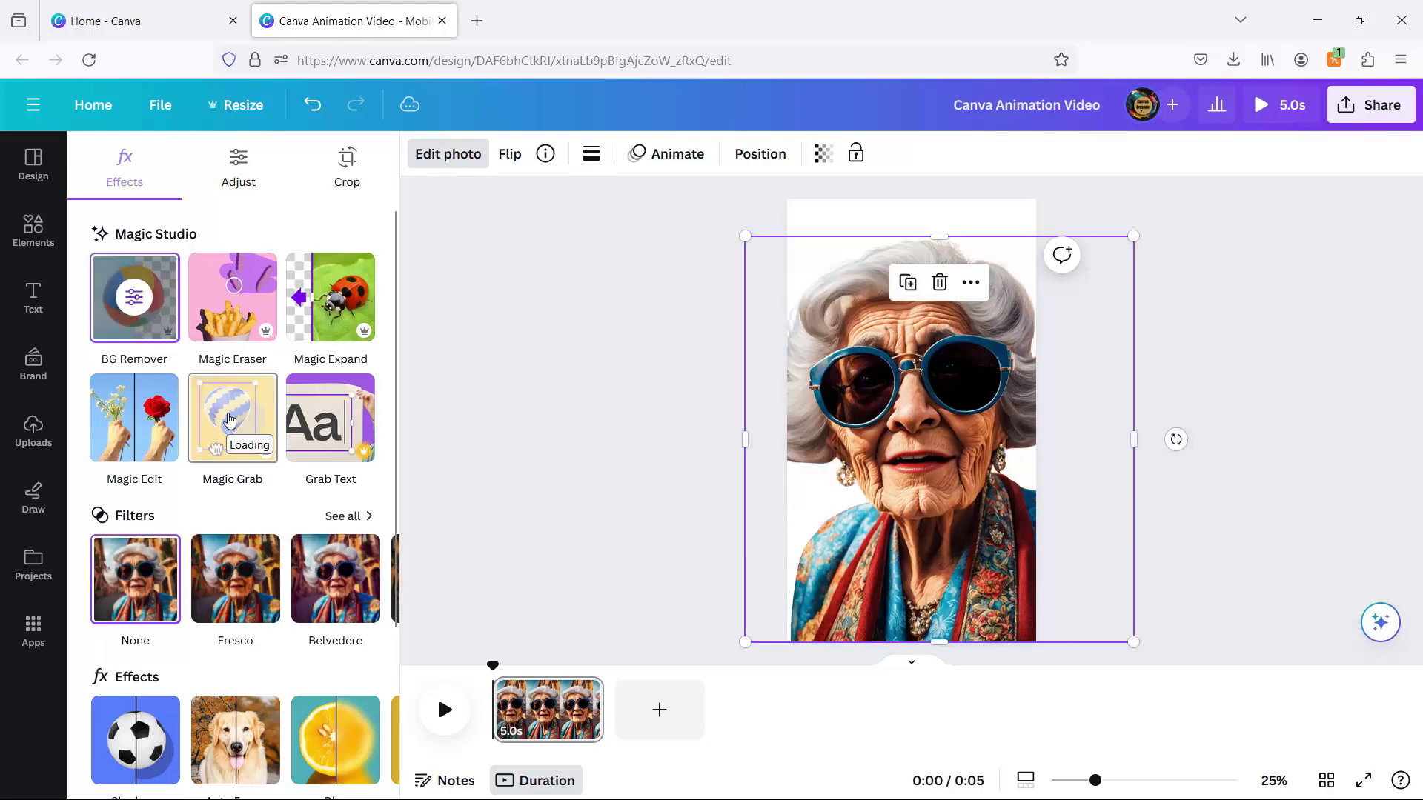
{"action": "left_click_drag", "start_coordinate": [913, 474], "coordinate": [817, 419]}
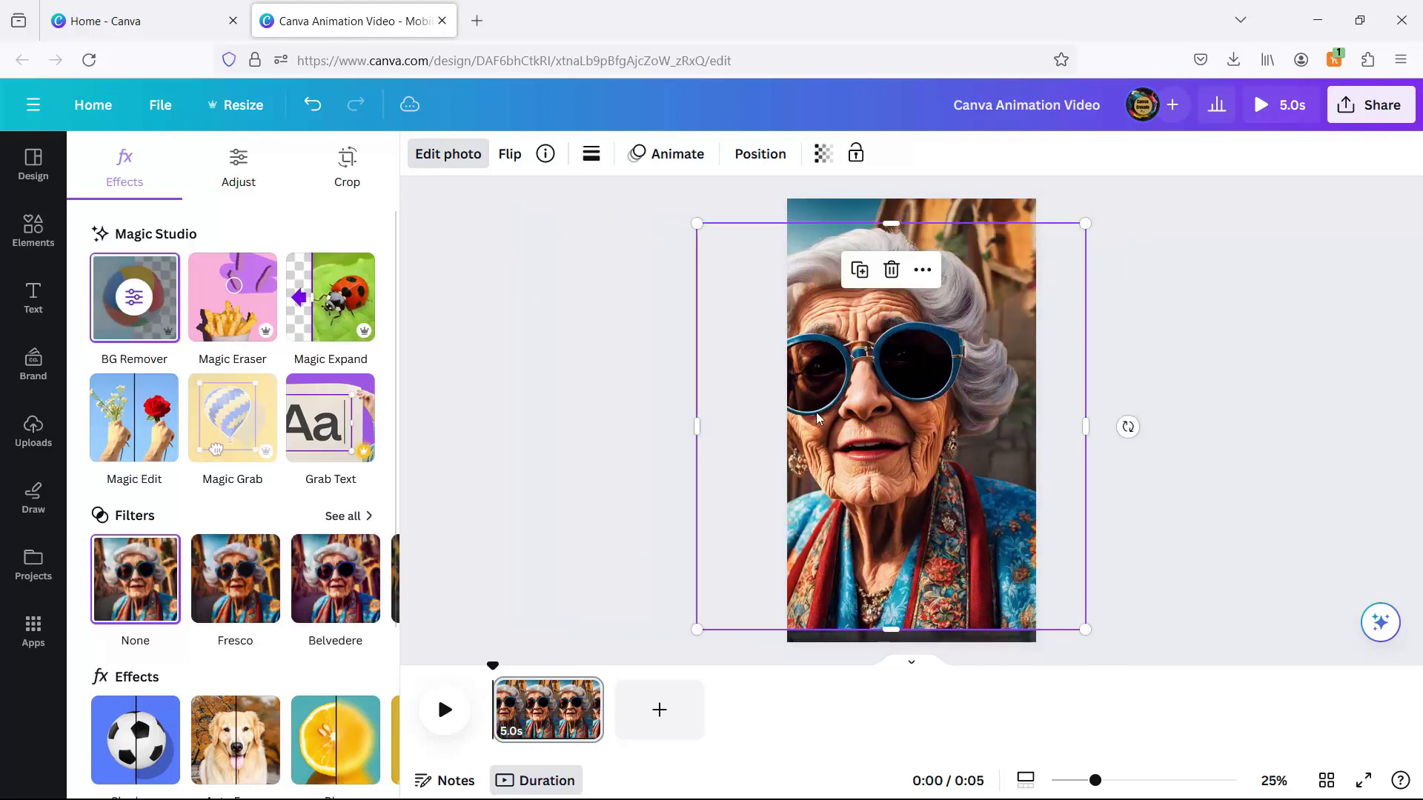
{"action": "left_click", "coordinate": [315, 106]}
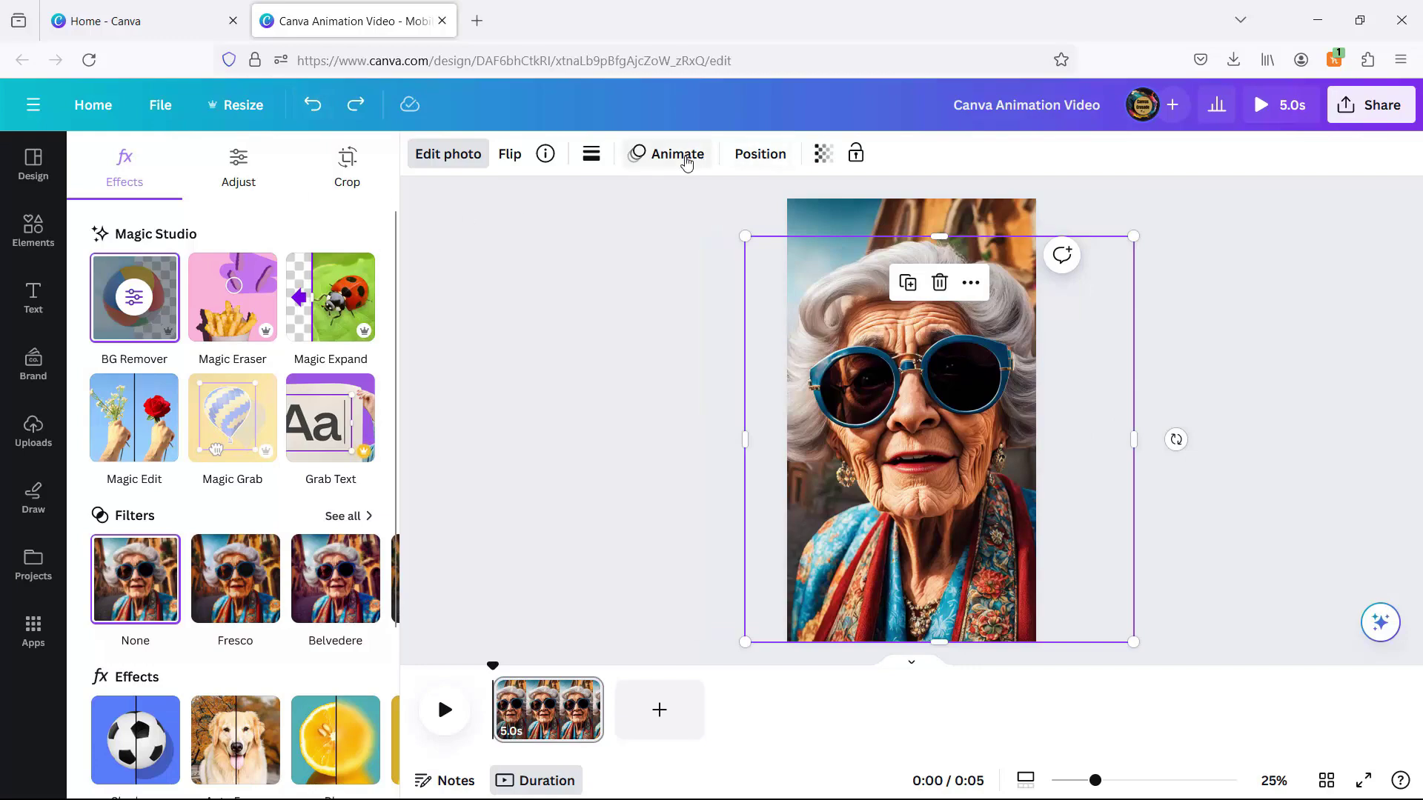
Step: Apply the Scrapbook animation to the portrait
{"action": "left_click", "coordinate": [682, 162]}
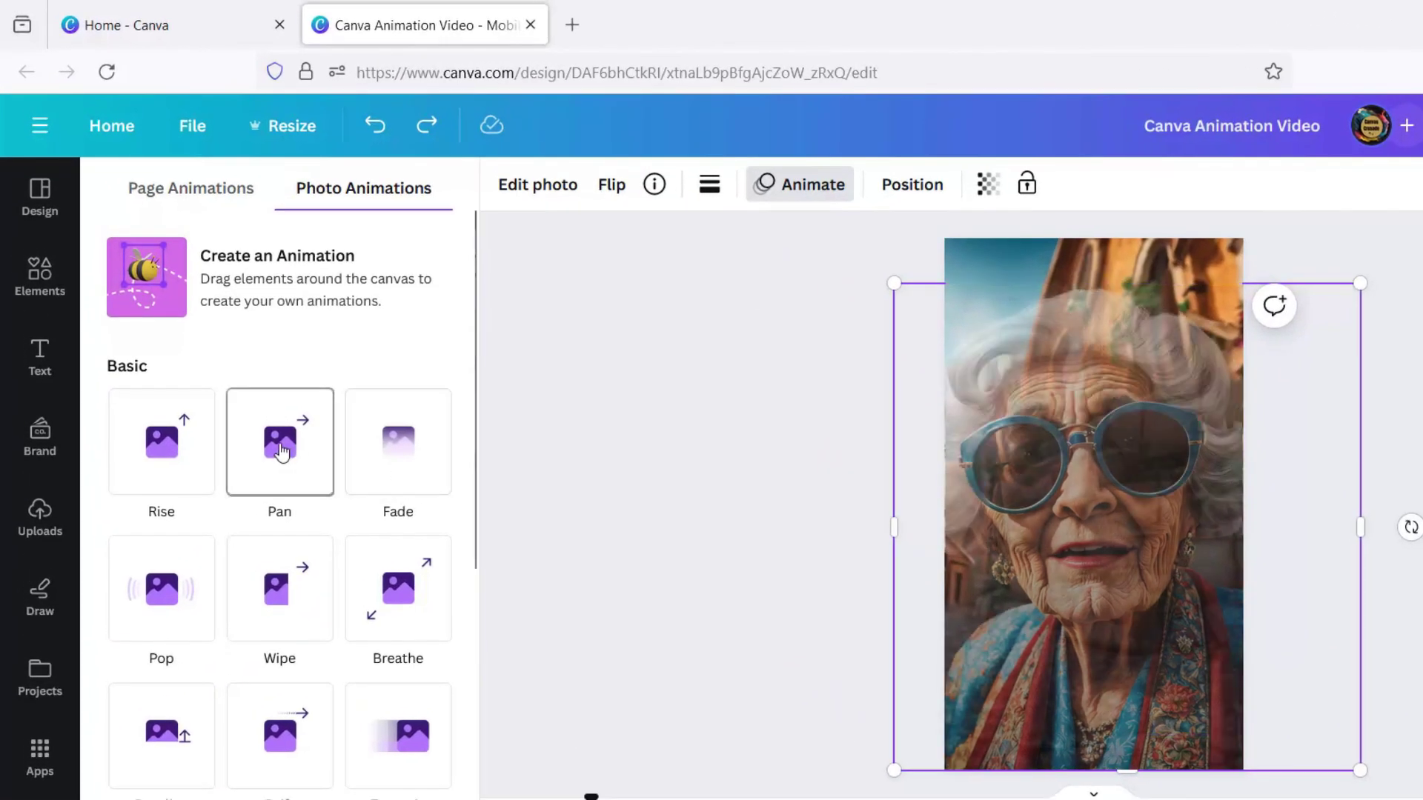
{"action": "scroll", "coordinate": [282, 600], "scroll_direction": "down", "scroll_amount": 5}
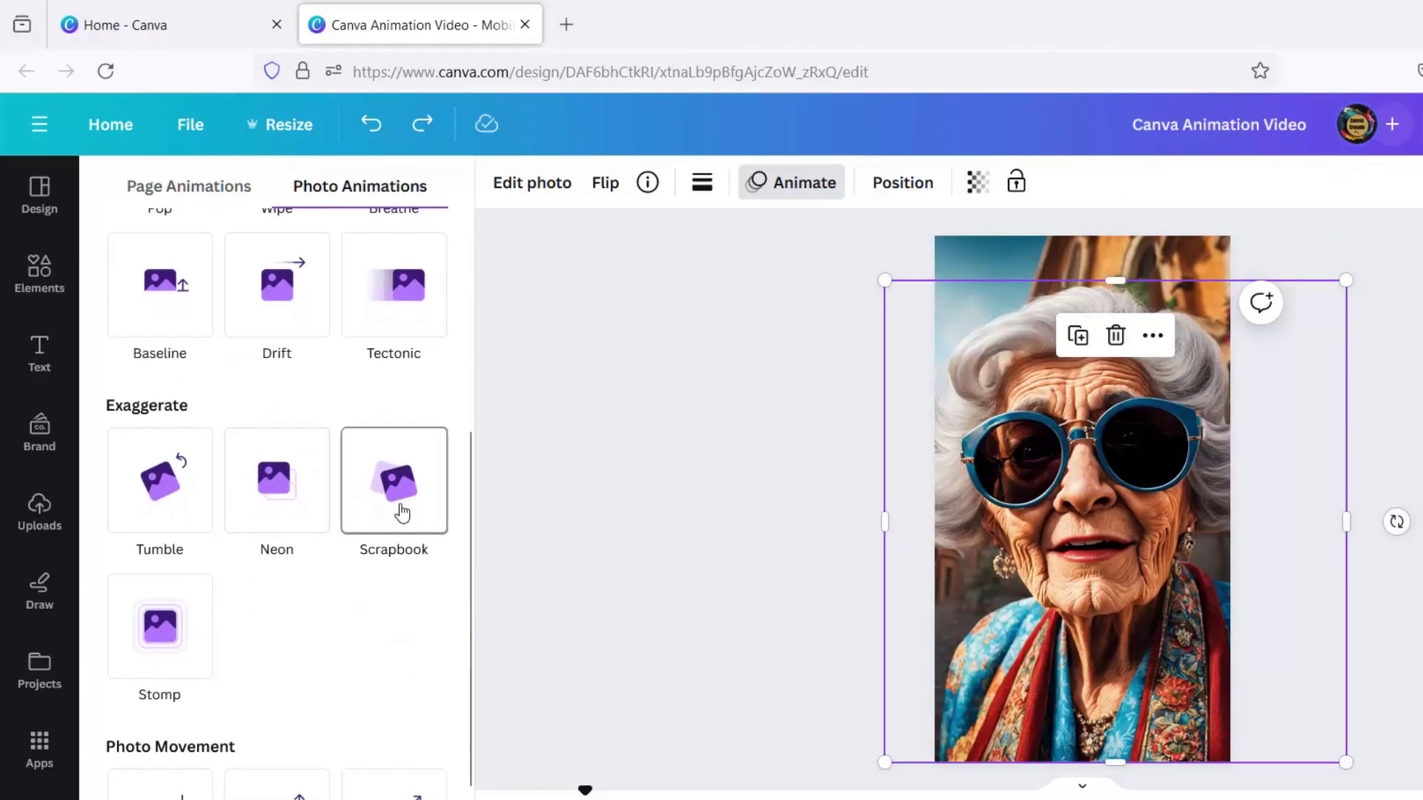
{"action": "left_click", "coordinate": [438, 564]}
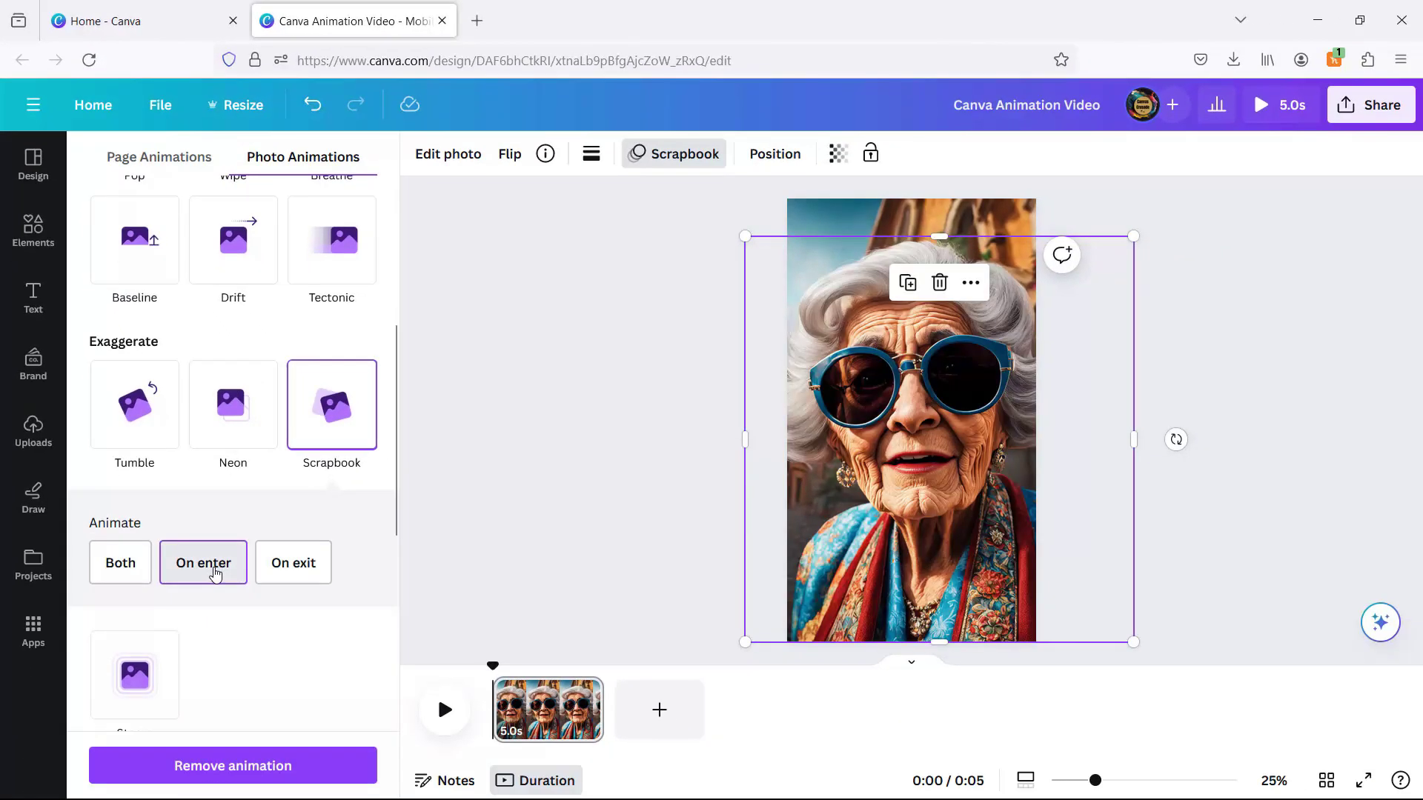
Step: Add a second page with the motorbike rider photo set as its background
{"action": "left_click", "coordinate": [659, 689]}
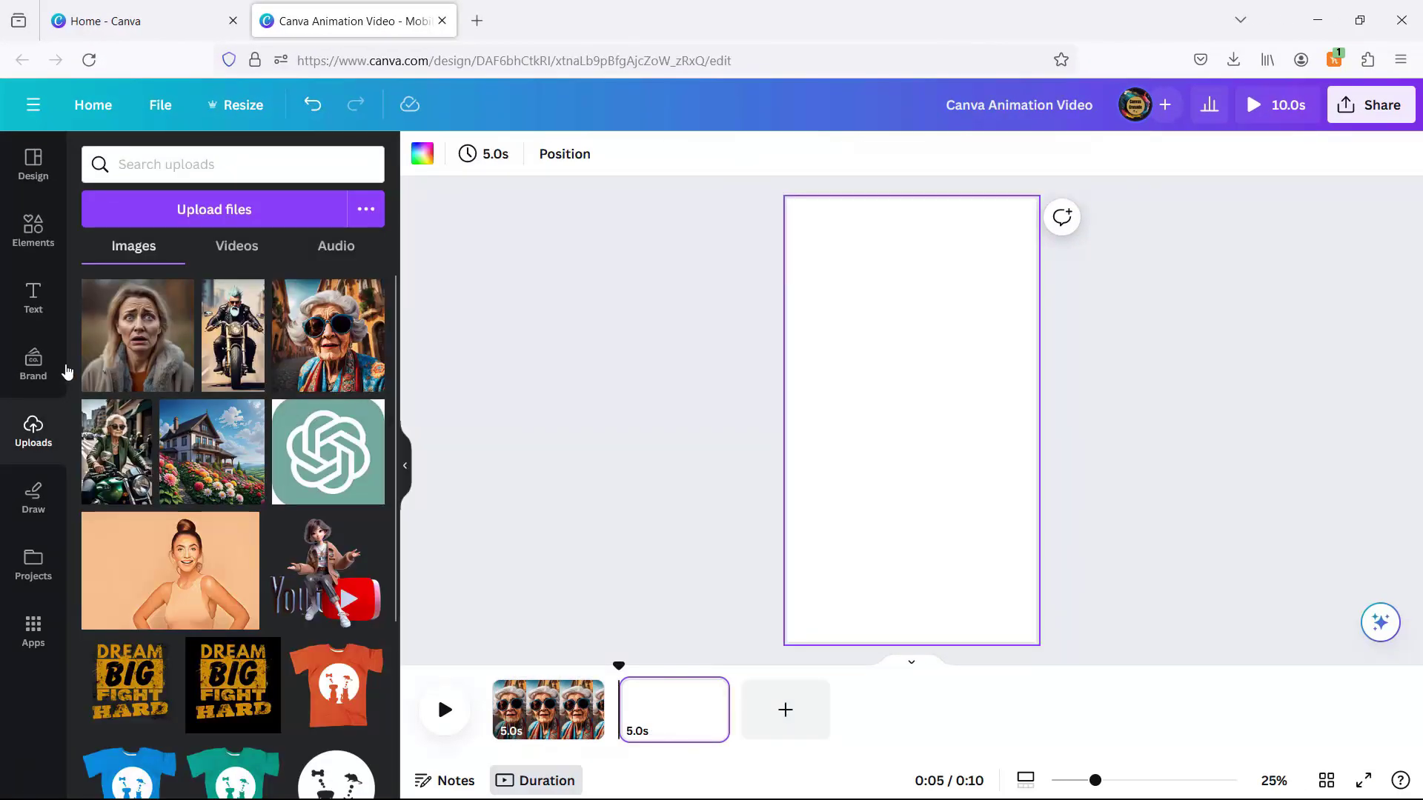
{"action": "left_click", "coordinate": [125, 471]}
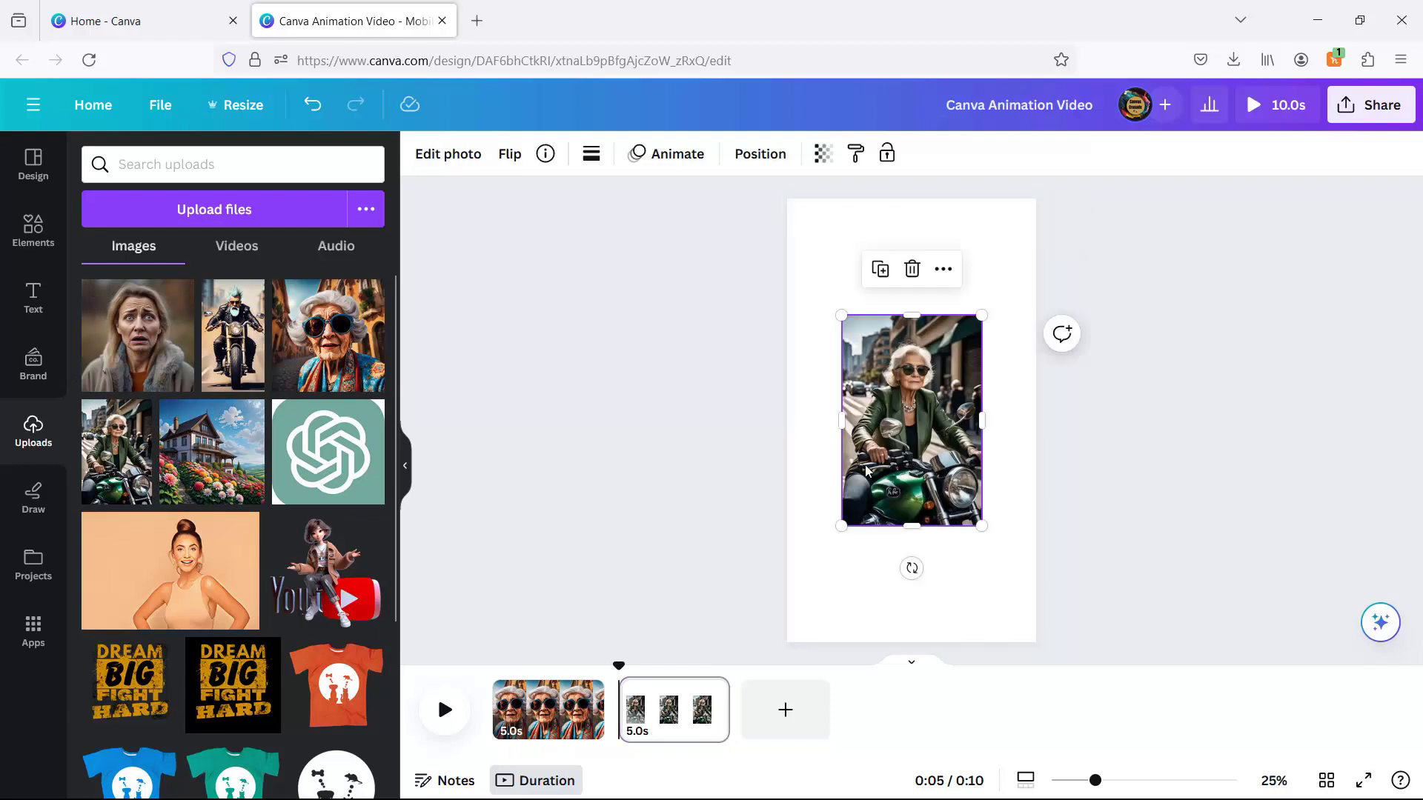
{"action": "right_click", "coordinate": [920, 445]}
{"action": "left_click", "coordinate": [1016, 727]}
Step: Remove the rider photo's background with BG Remover, then undo the last change
{"action": "left_click", "coordinate": [448, 153]}
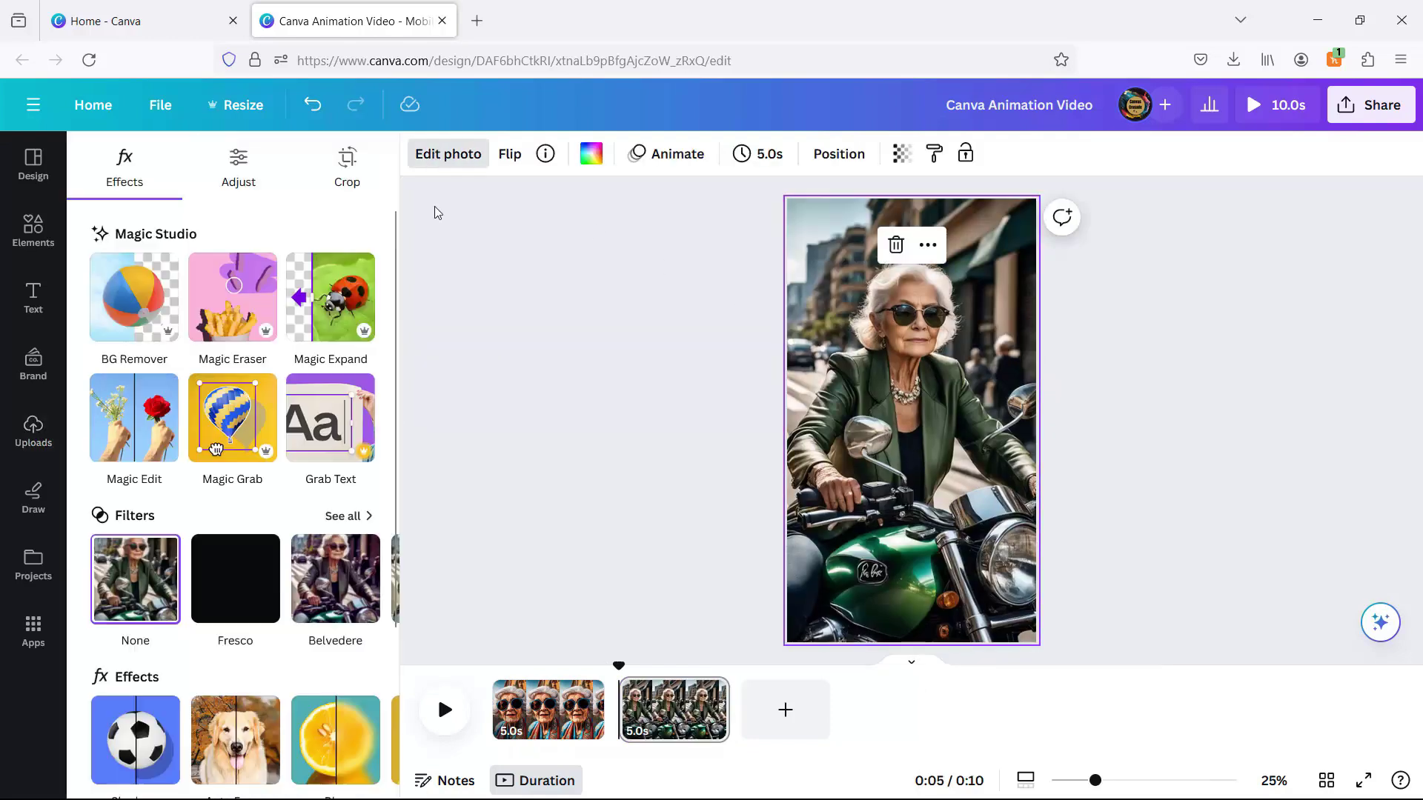
{"action": "left_click", "coordinate": [178, 329]}
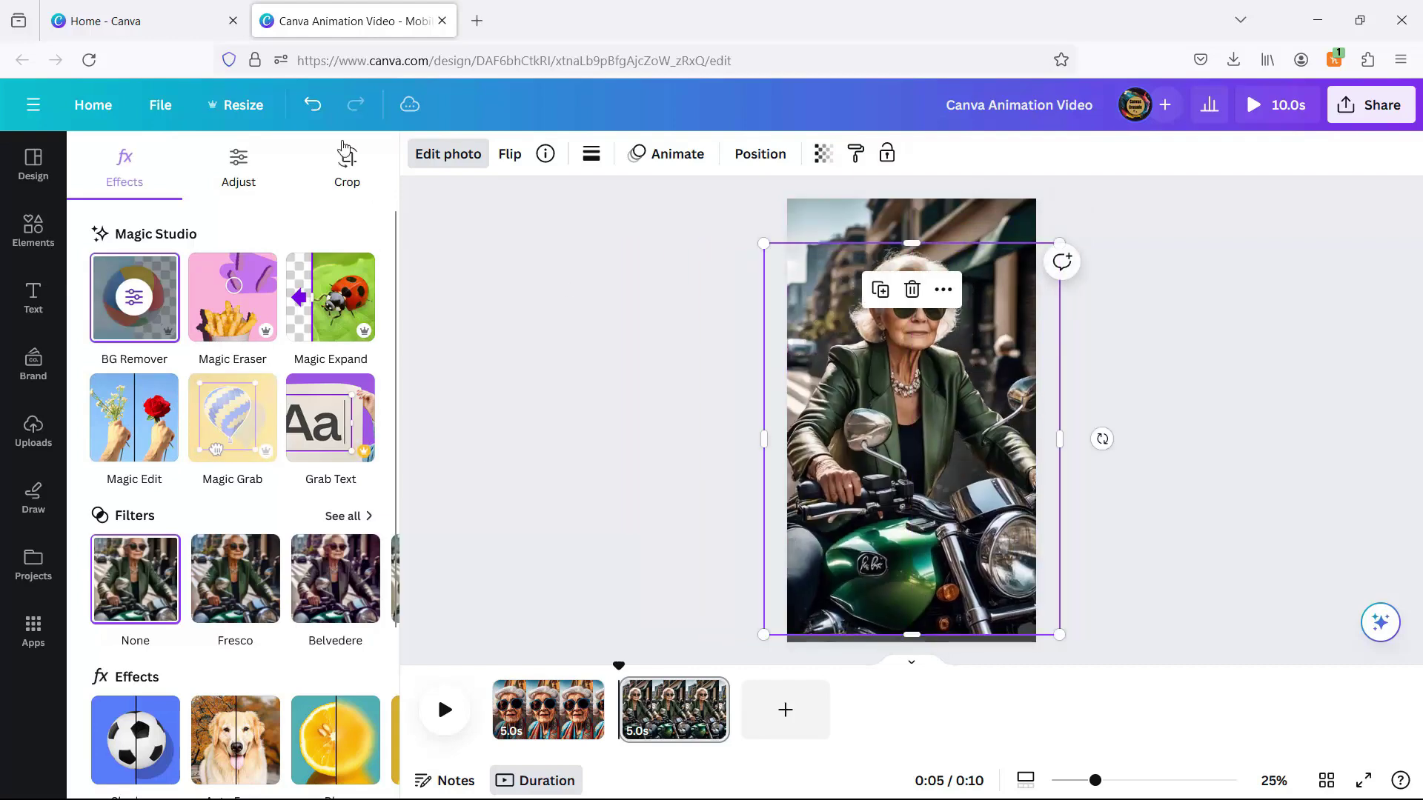
{"action": "left_click", "coordinate": [311, 105]}
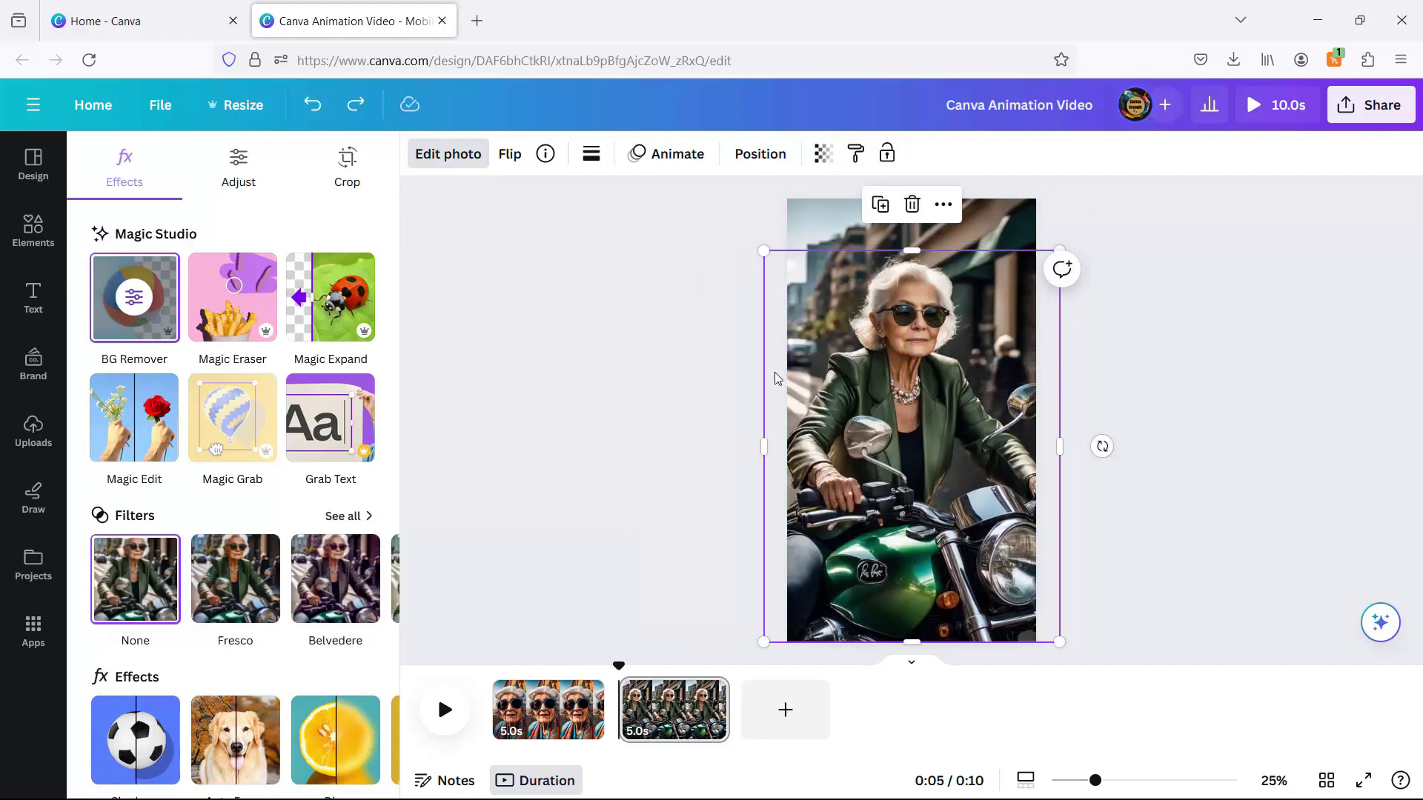
Step: Give the rider photo a Drift animation toward the right and add a blank third page
{"action": "left_click", "coordinate": [652, 156]}
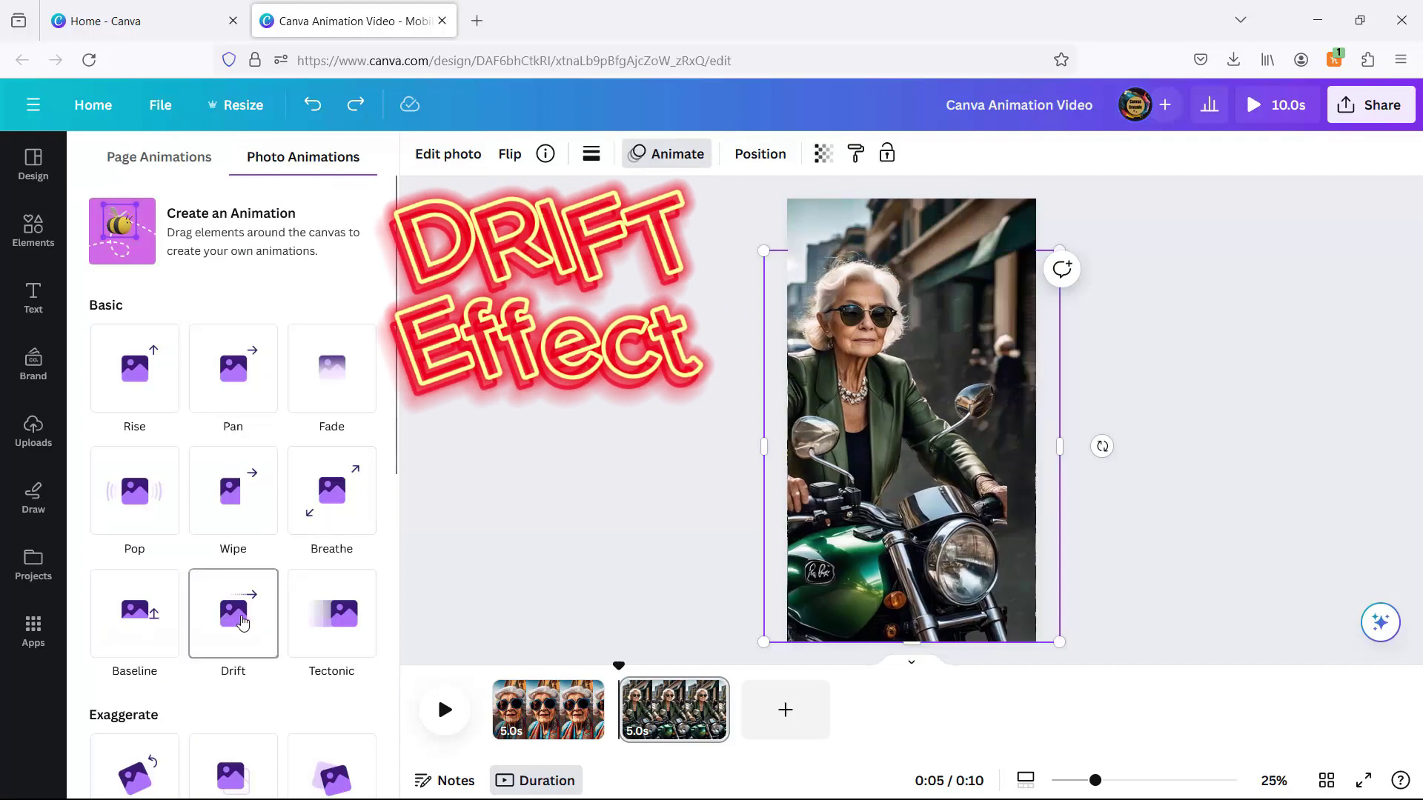
{"action": "left_click", "coordinate": [242, 624]}
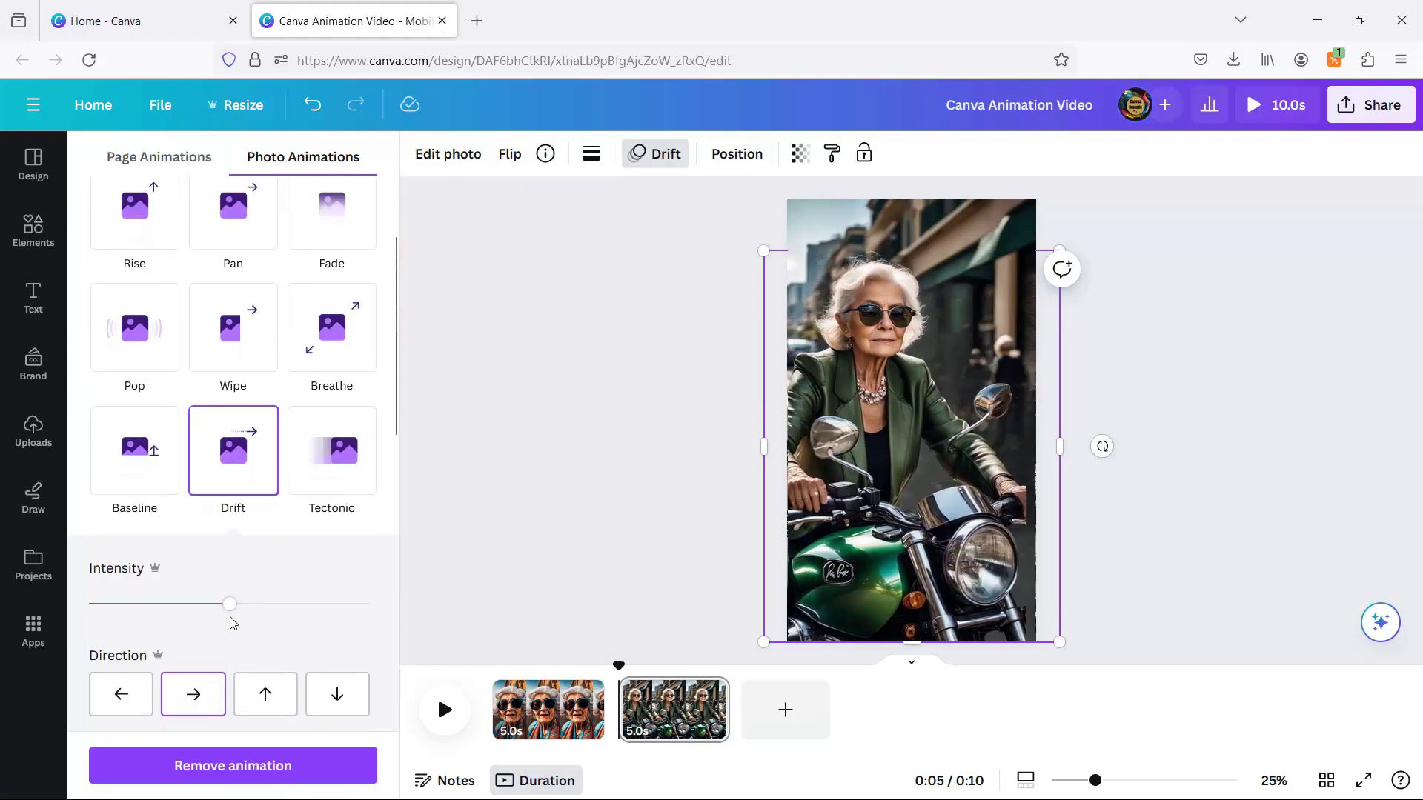
{"action": "left_click", "coordinate": [120, 694]}
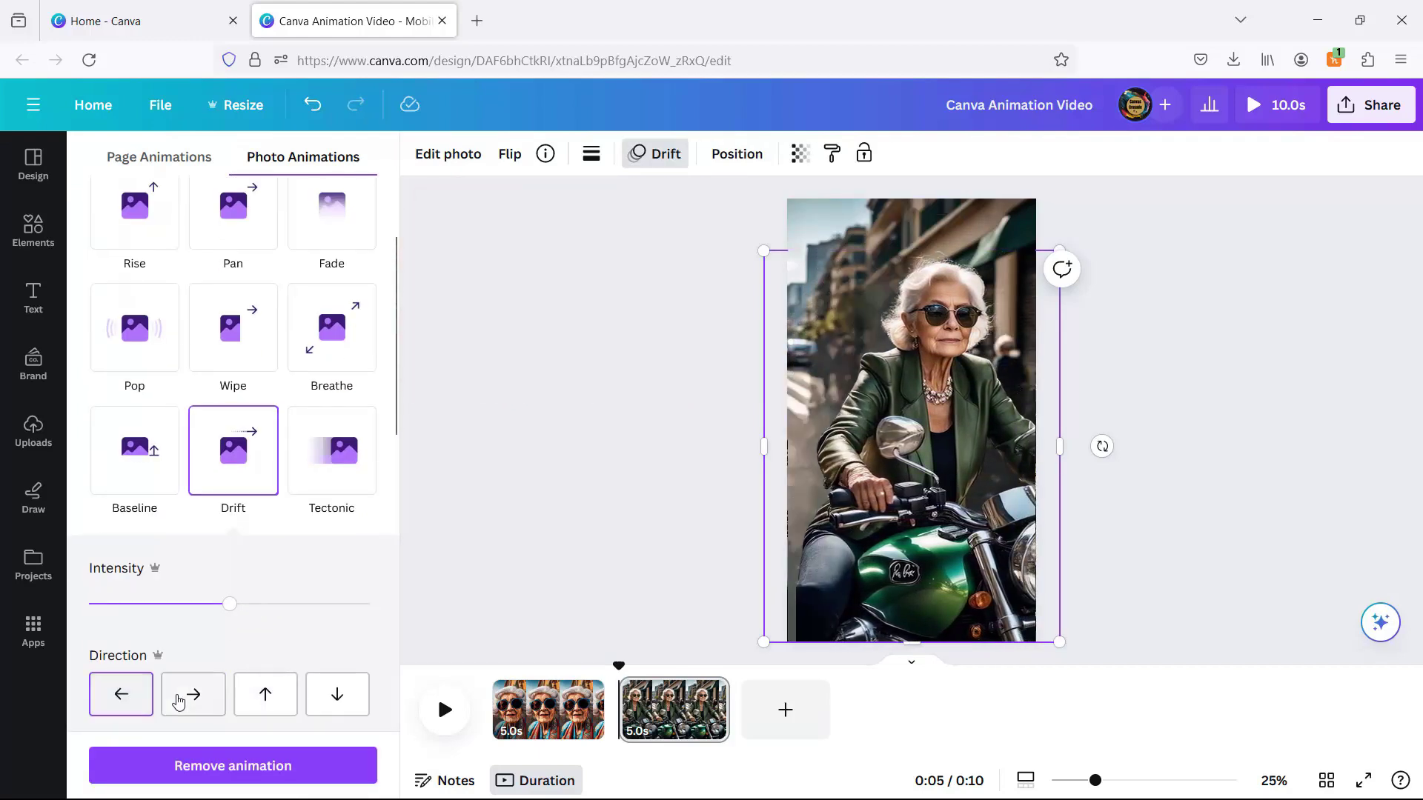
{"action": "left_click", "coordinate": [197, 702]}
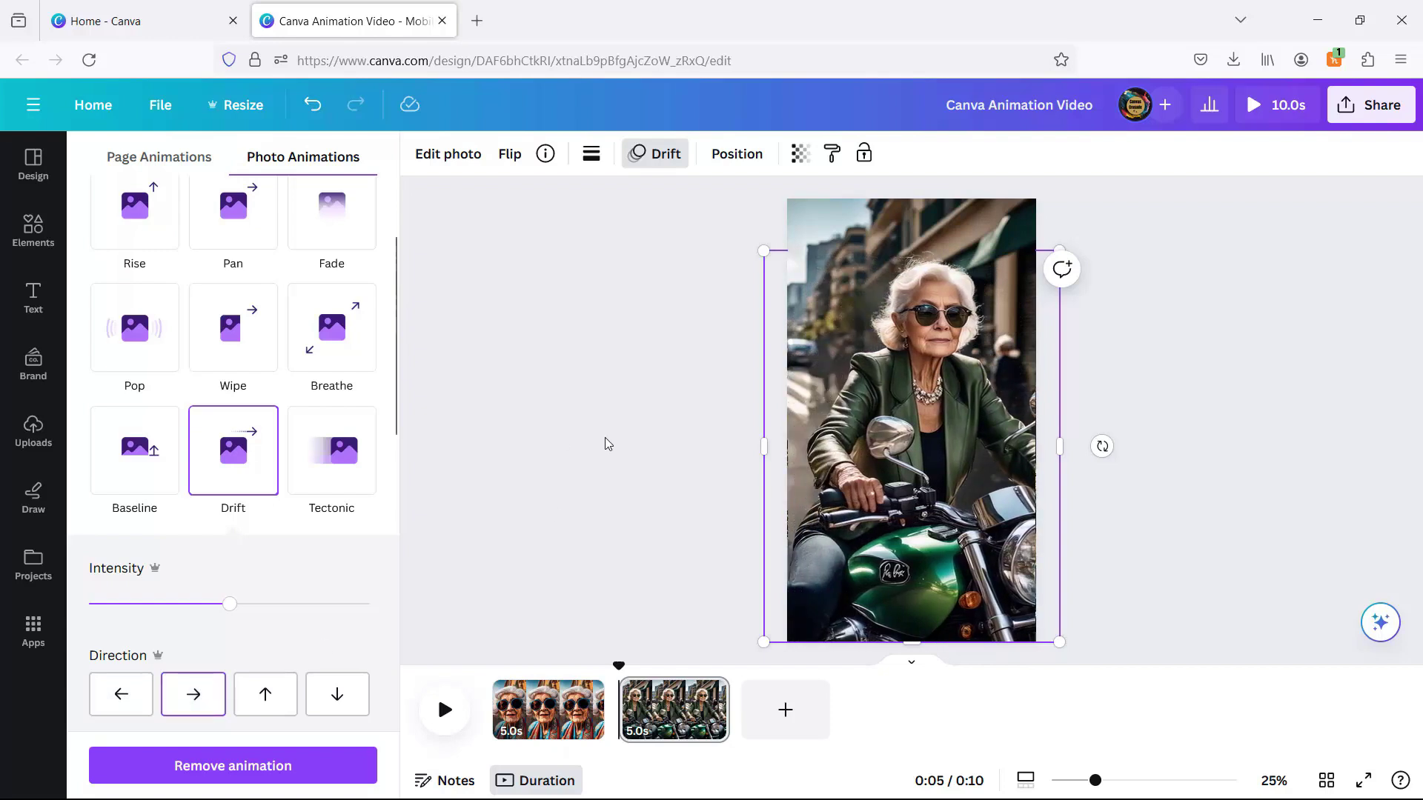
{"action": "left_click", "coordinate": [776, 710]}
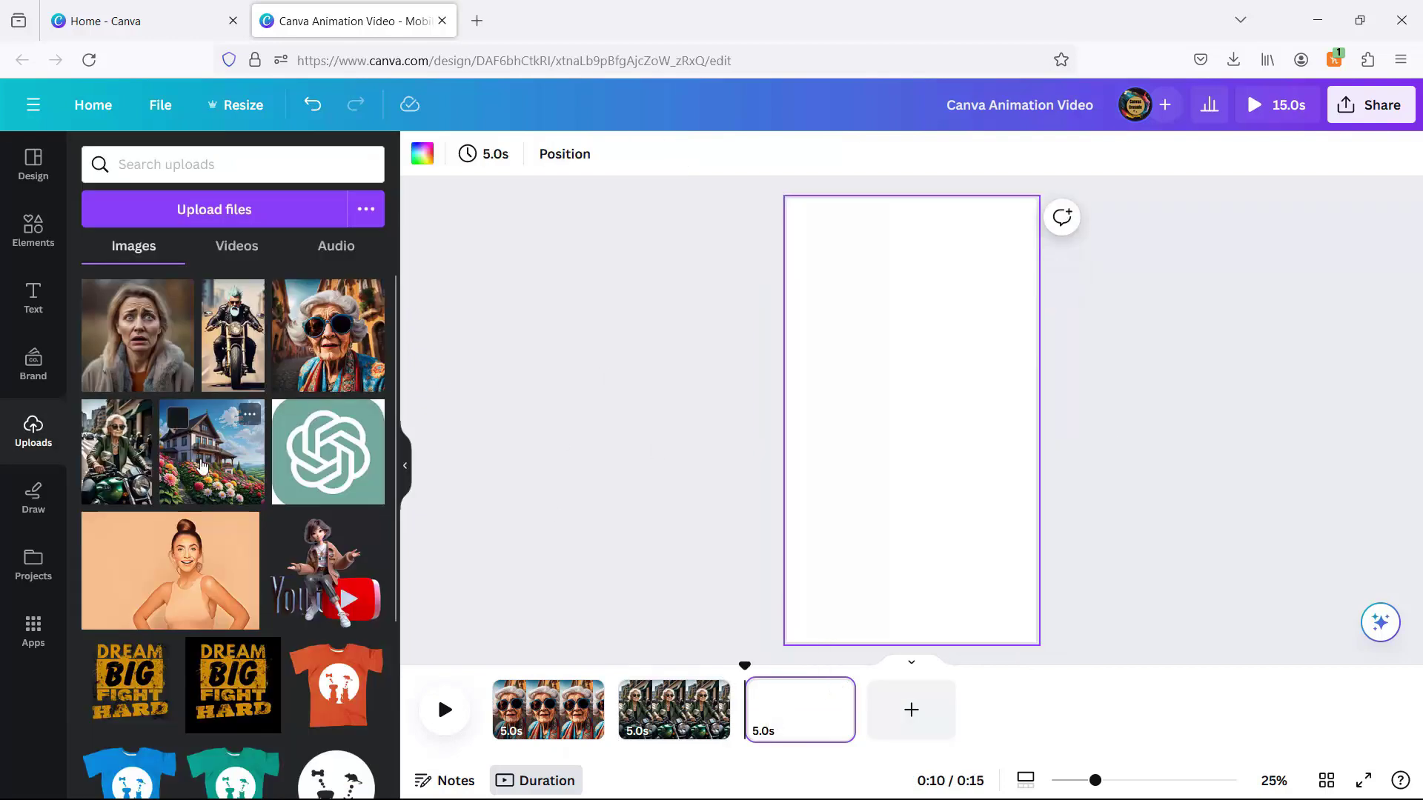
Step: Set the house-with-flowers photo as the third page's background, cropped slightly left
{"action": "left_click", "coordinate": [201, 465]}
{"action": "right_click", "coordinate": [909, 430]}
{"action": "left_click", "coordinate": [982, 732]}
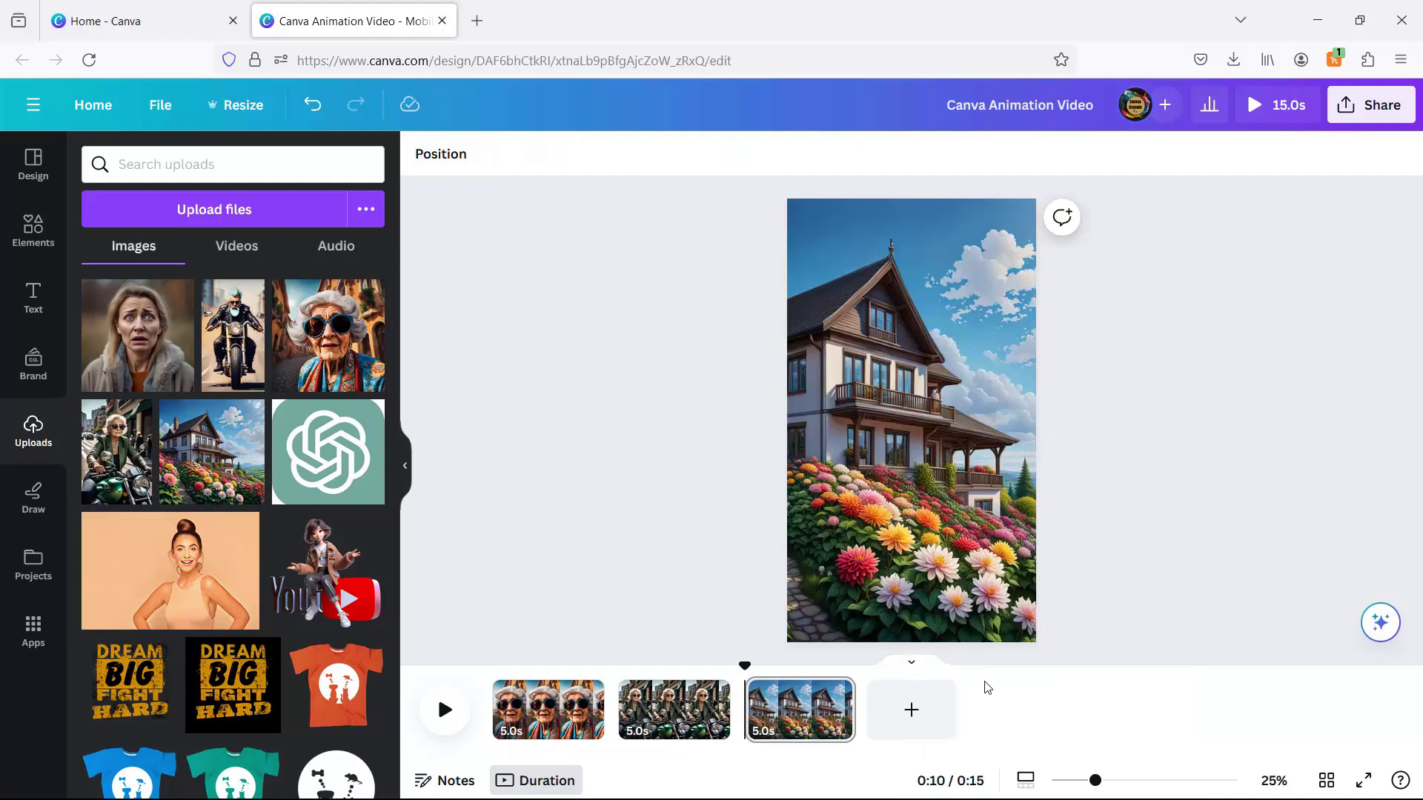
{"action": "double_click", "coordinate": [927, 498]}
{"action": "left_click_drag", "start_coordinate": [927, 495], "coordinate": [888, 488]}
{"action": "left_click", "coordinate": [303, 756]}
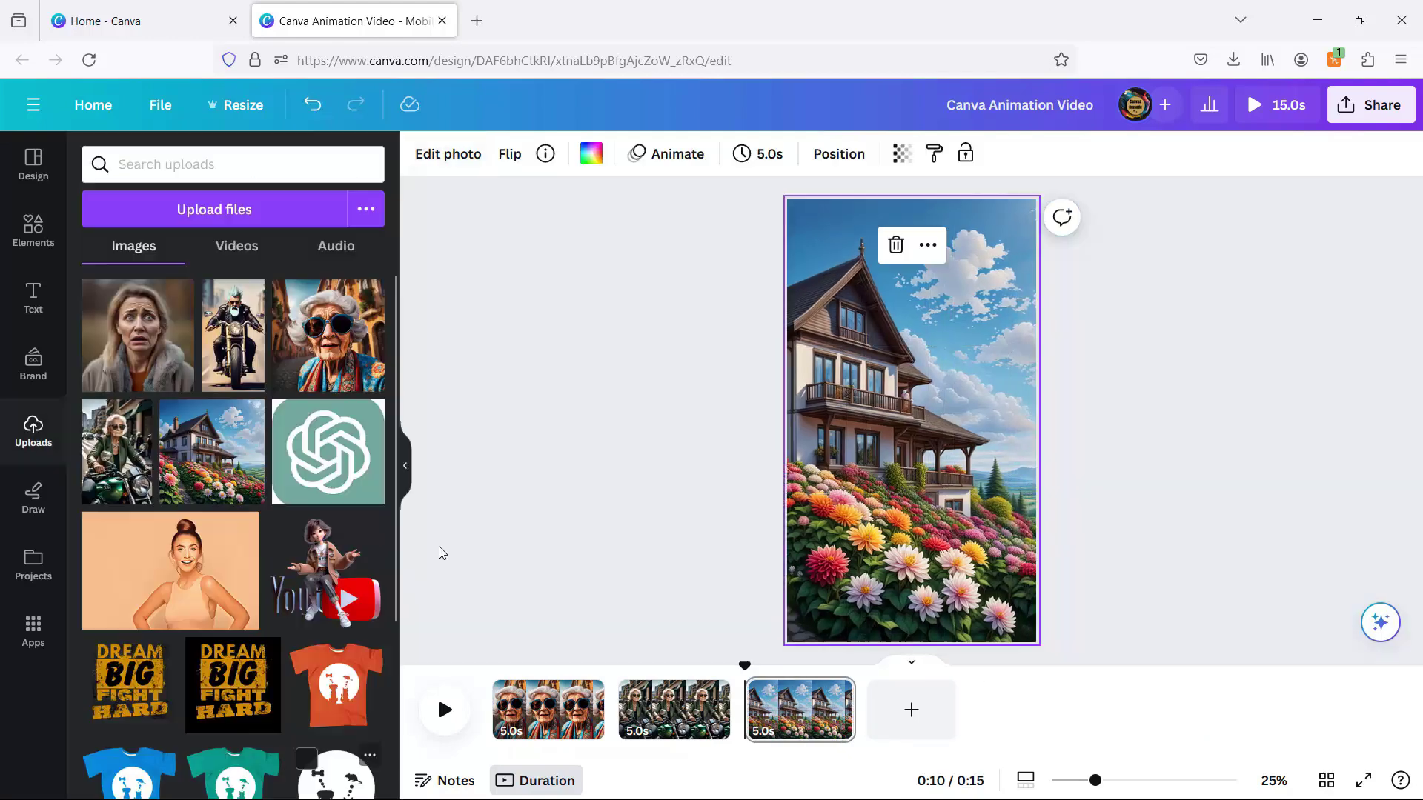
Step: Try separating the house with Magic Grab, then undo the cutout
{"action": "right_click", "coordinate": [909, 412]}
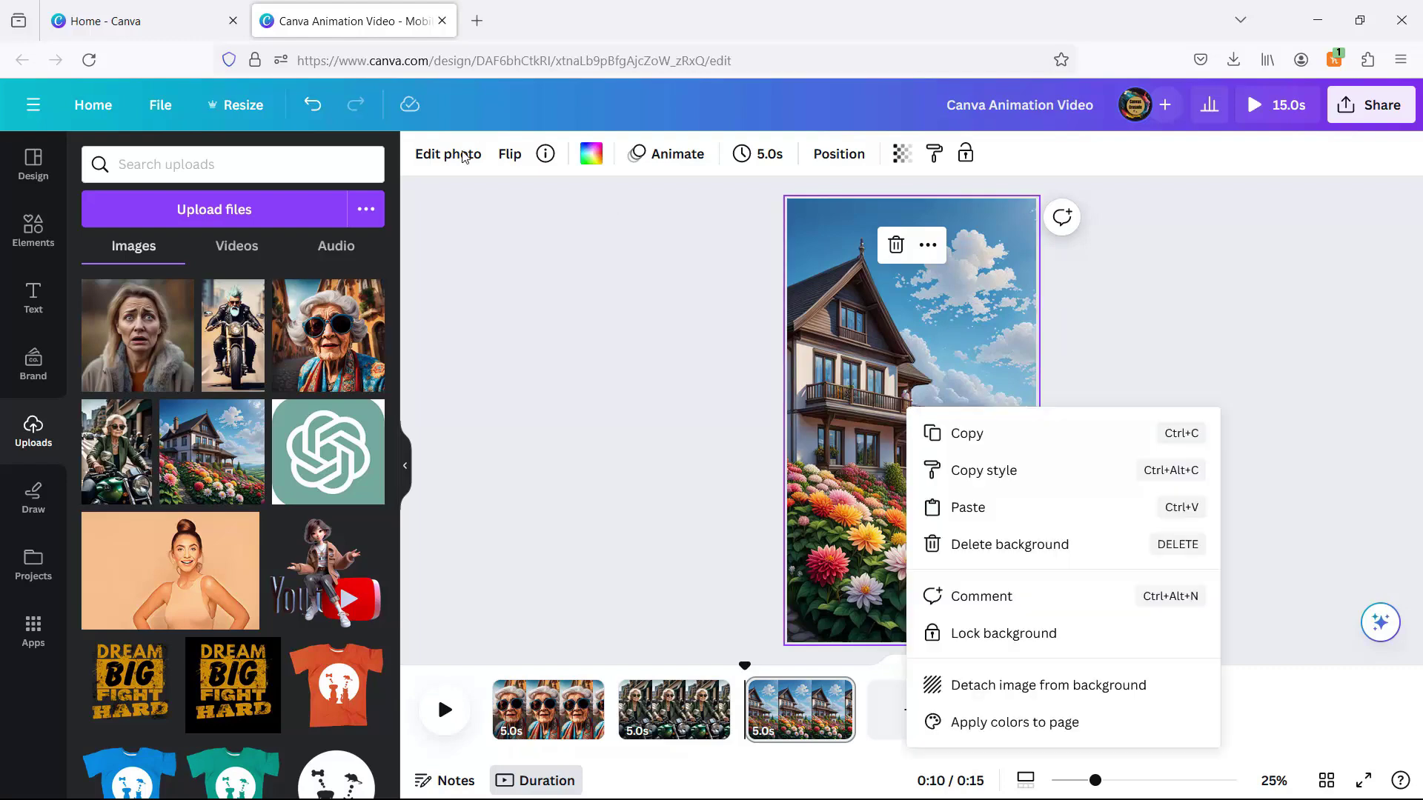
{"action": "left_click", "coordinate": [462, 156]}
{"action": "left_click", "coordinate": [230, 434]}
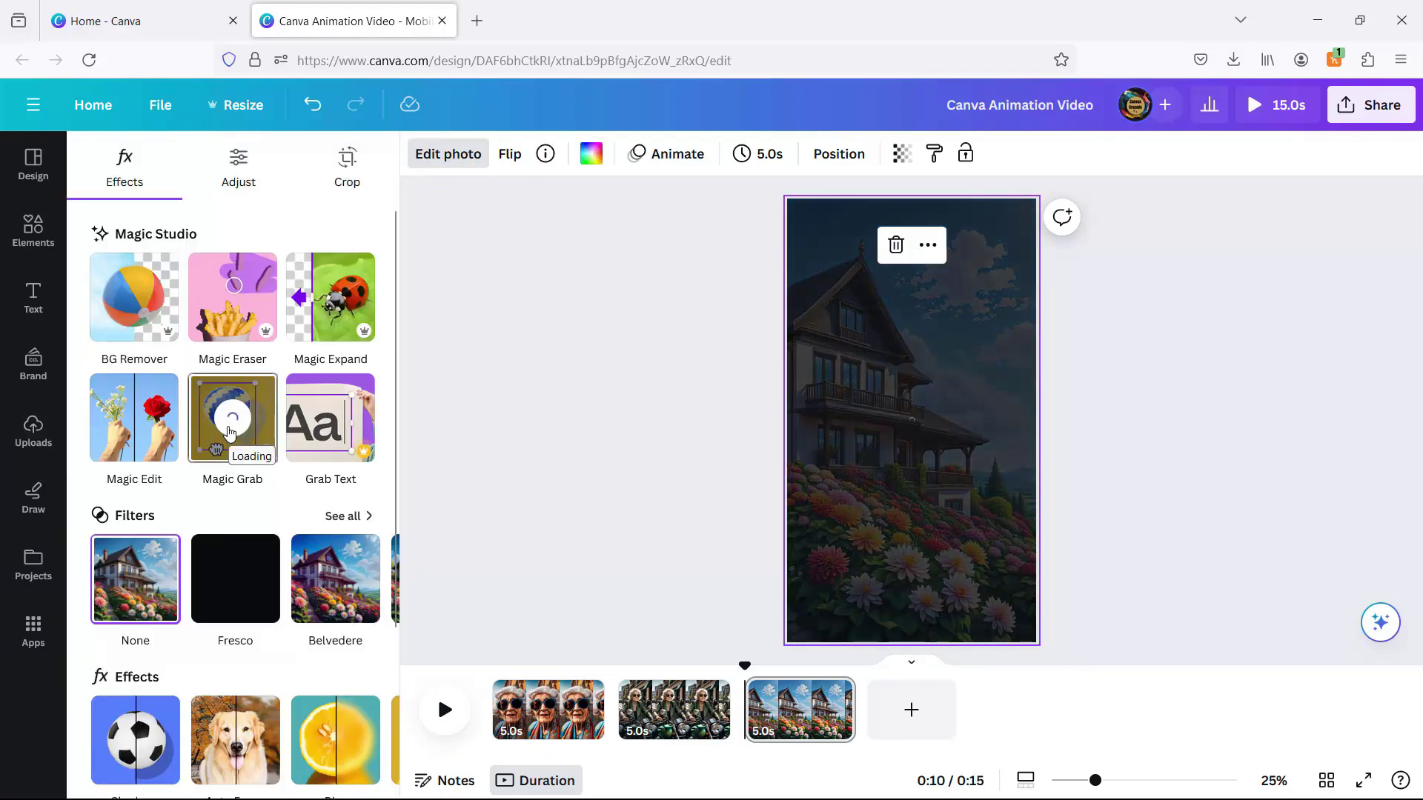
{"action": "left_click_drag", "start_coordinate": [889, 512], "coordinate": [854, 497]}
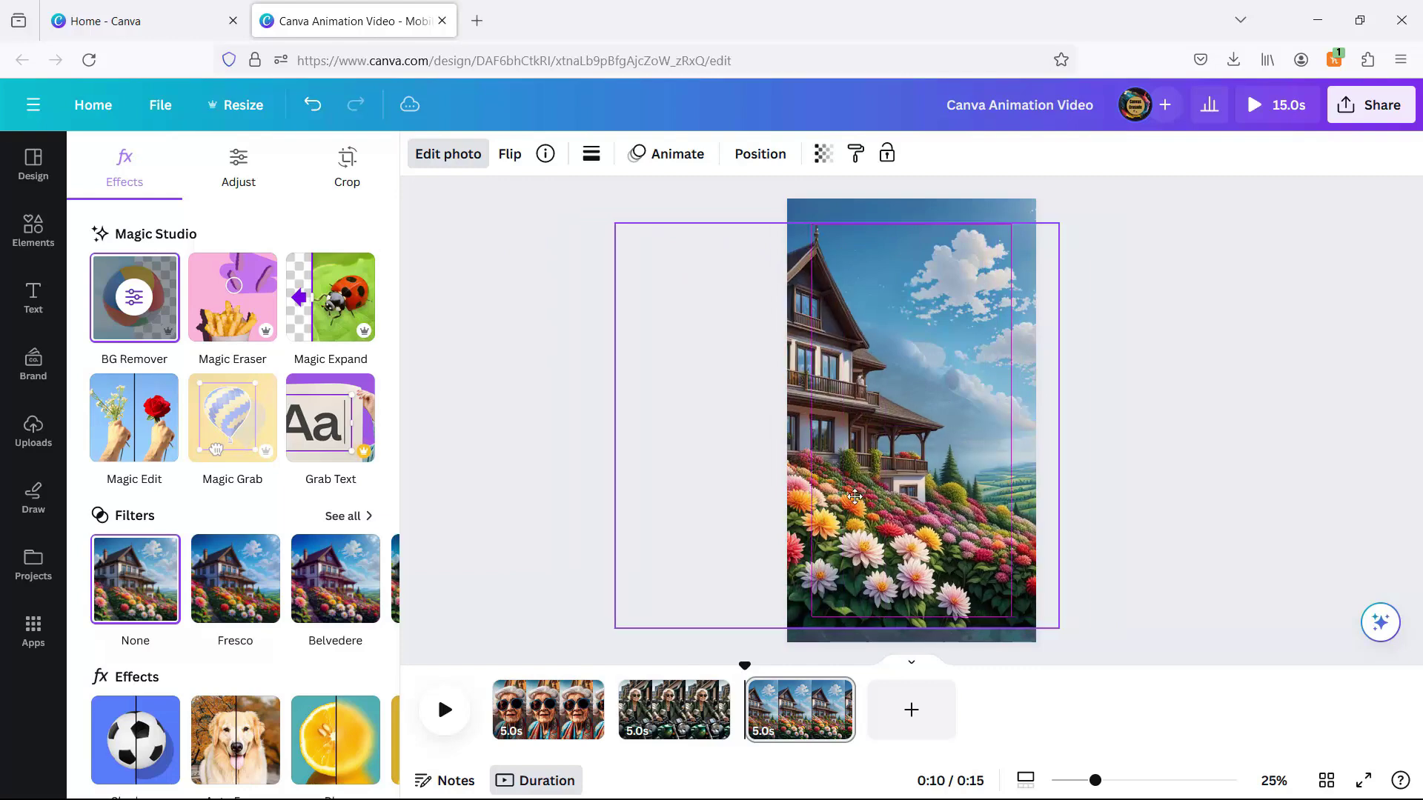
{"action": "key", "text": "ctrl+z"}
{"action": "key", "text": "ctrl+z"}
{"action": "key", "text": "ctrl+z"}
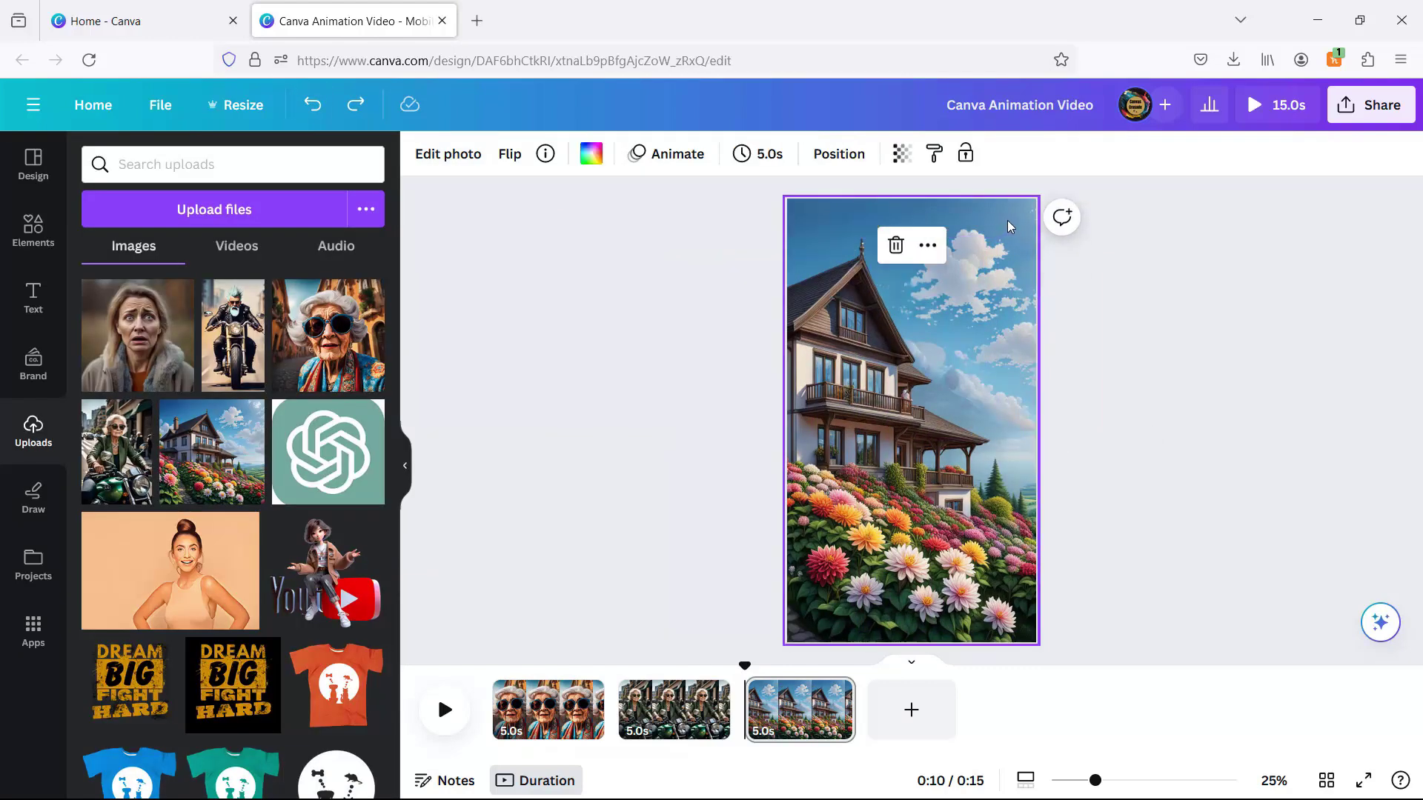
Step: Add the sunny cloud video from a 'sky background' Elements search, enlarged across the slide's upper area
{"action": "left_click", "coordinate": [59, 230]}
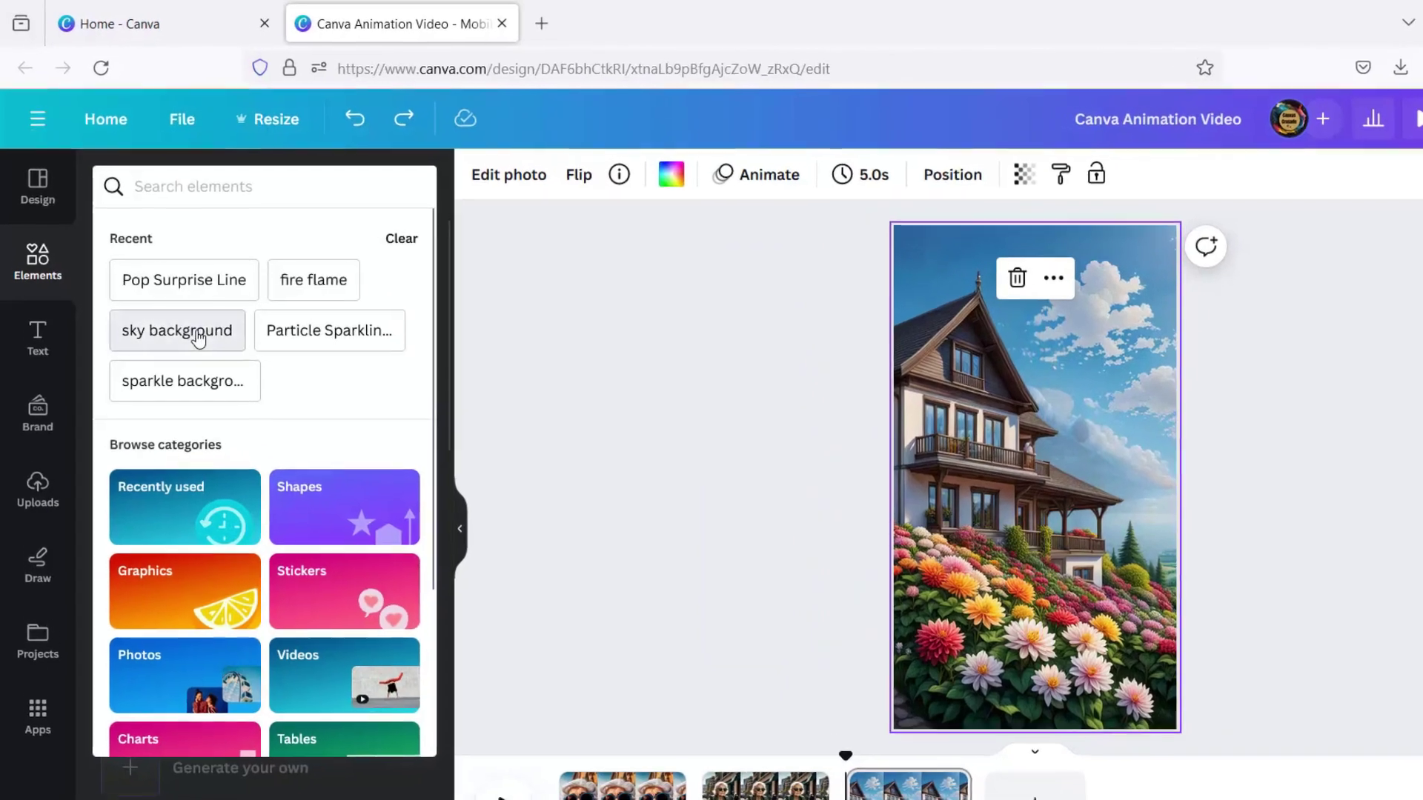
{"action": "left_click", "coordinate": [198, 332]}
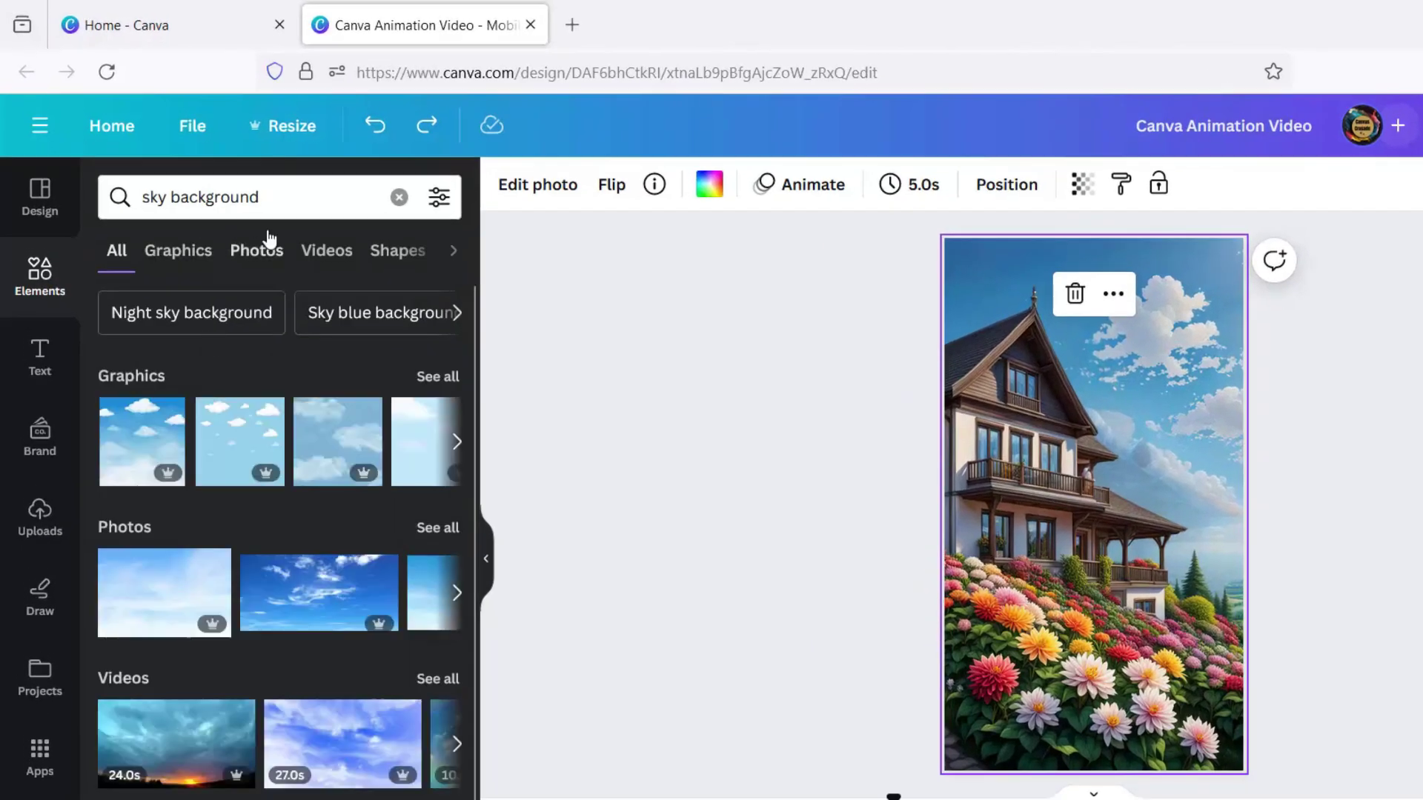
{"action": "left_click", "coordinate": [327, 257]}
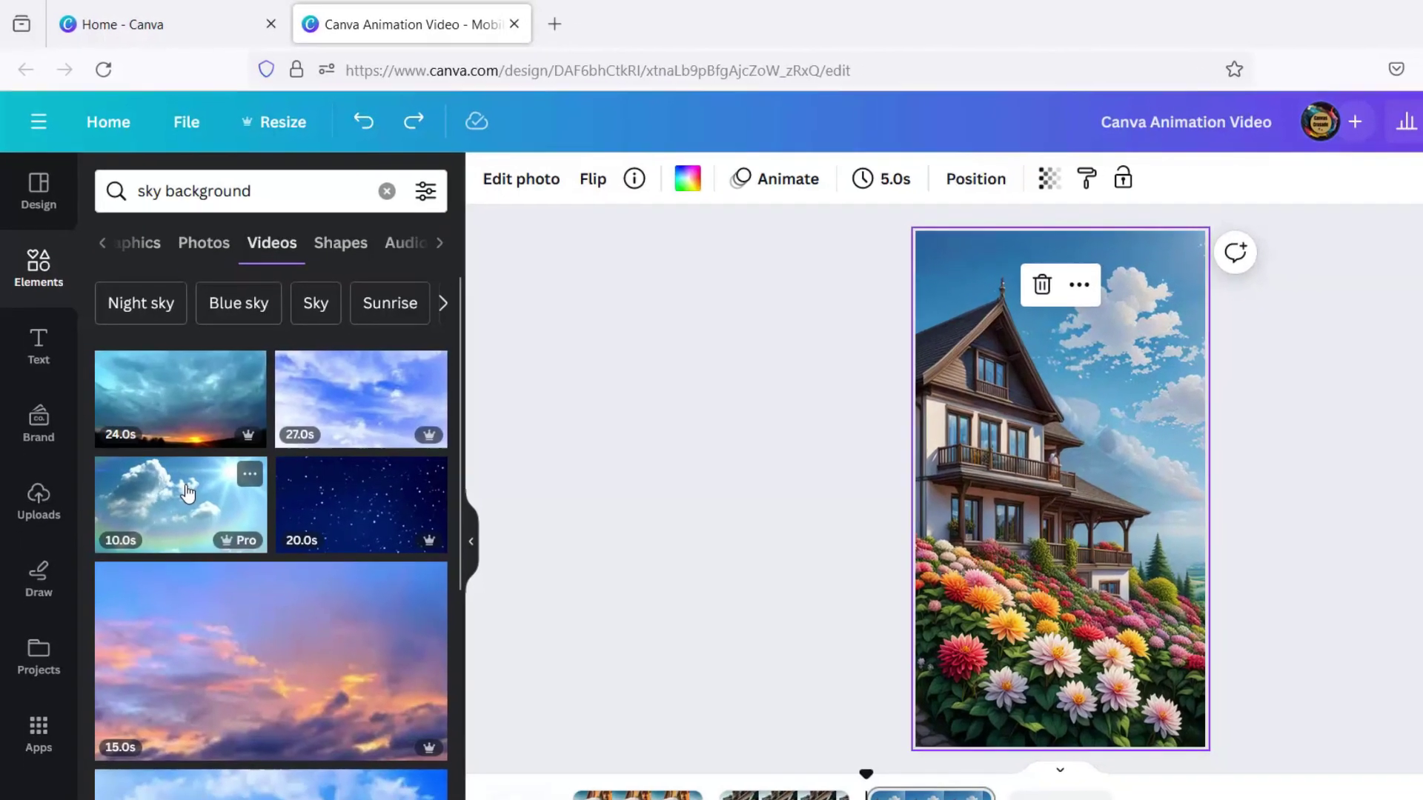
{"action": "left_click", "coordinate": [184, 510]}
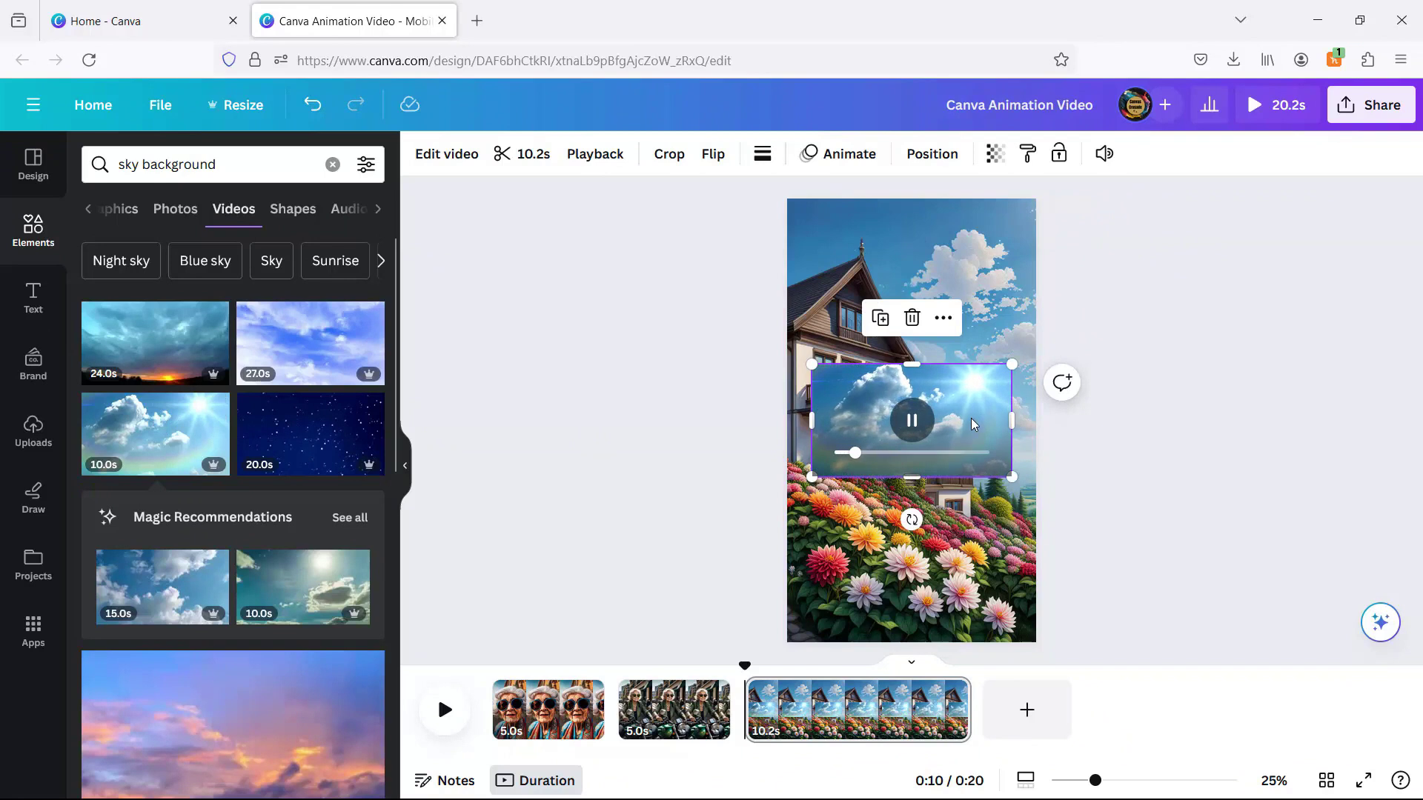
{"action": "left_click_drag", "start_coordinate": [973, 424], "coordinate": [910, 258]}
{"action": "left_click_drag", "start_coordinate": [944, 315], "coordinate": [1247, 624]}
{"action": "left_click_drag", "start_coordinate": [958, 337], "coordinate": [755, 330]}
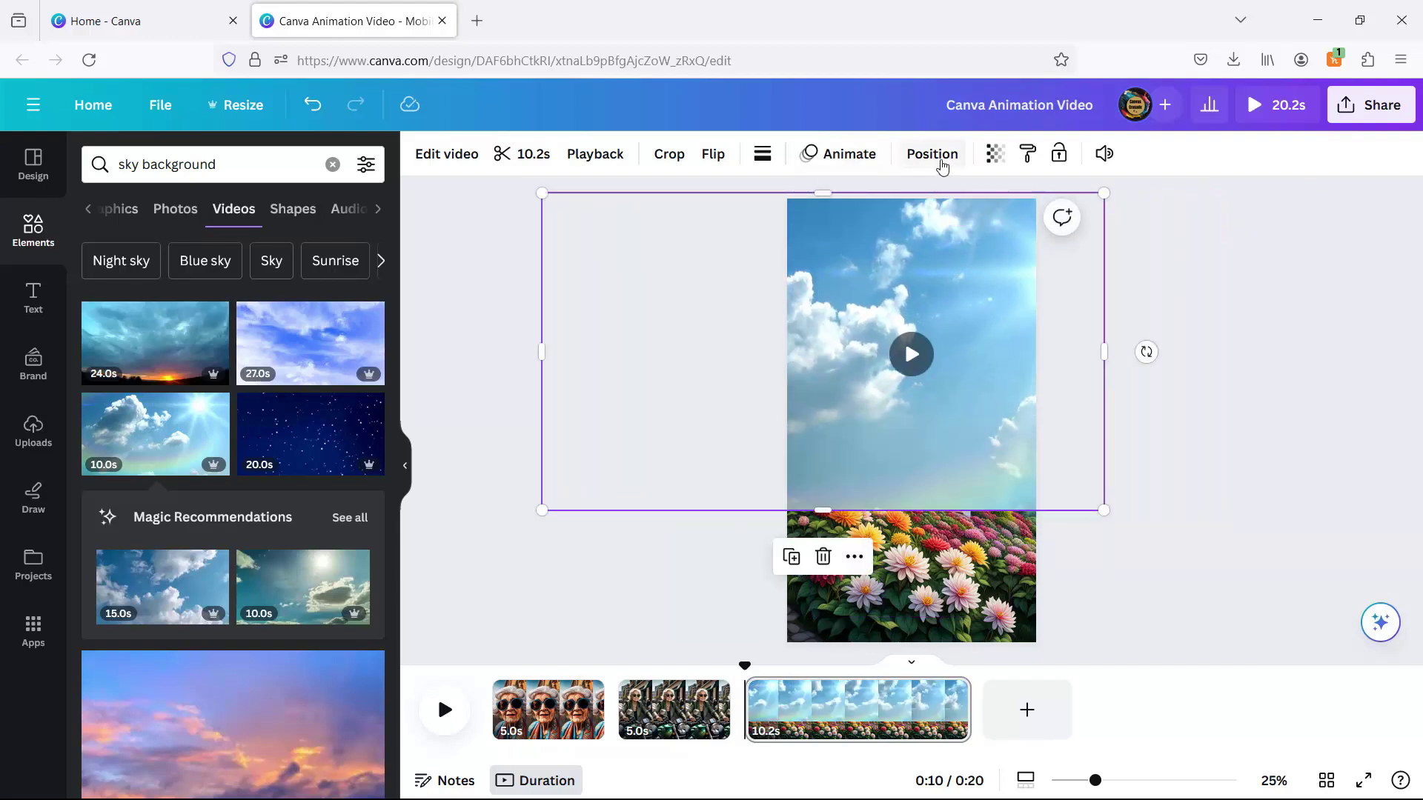
Step: Send the cloud video to the back, preview, and trim the third slide to 6.7 seconds
{"action": "left_click", "coordinate": [934, 156]}
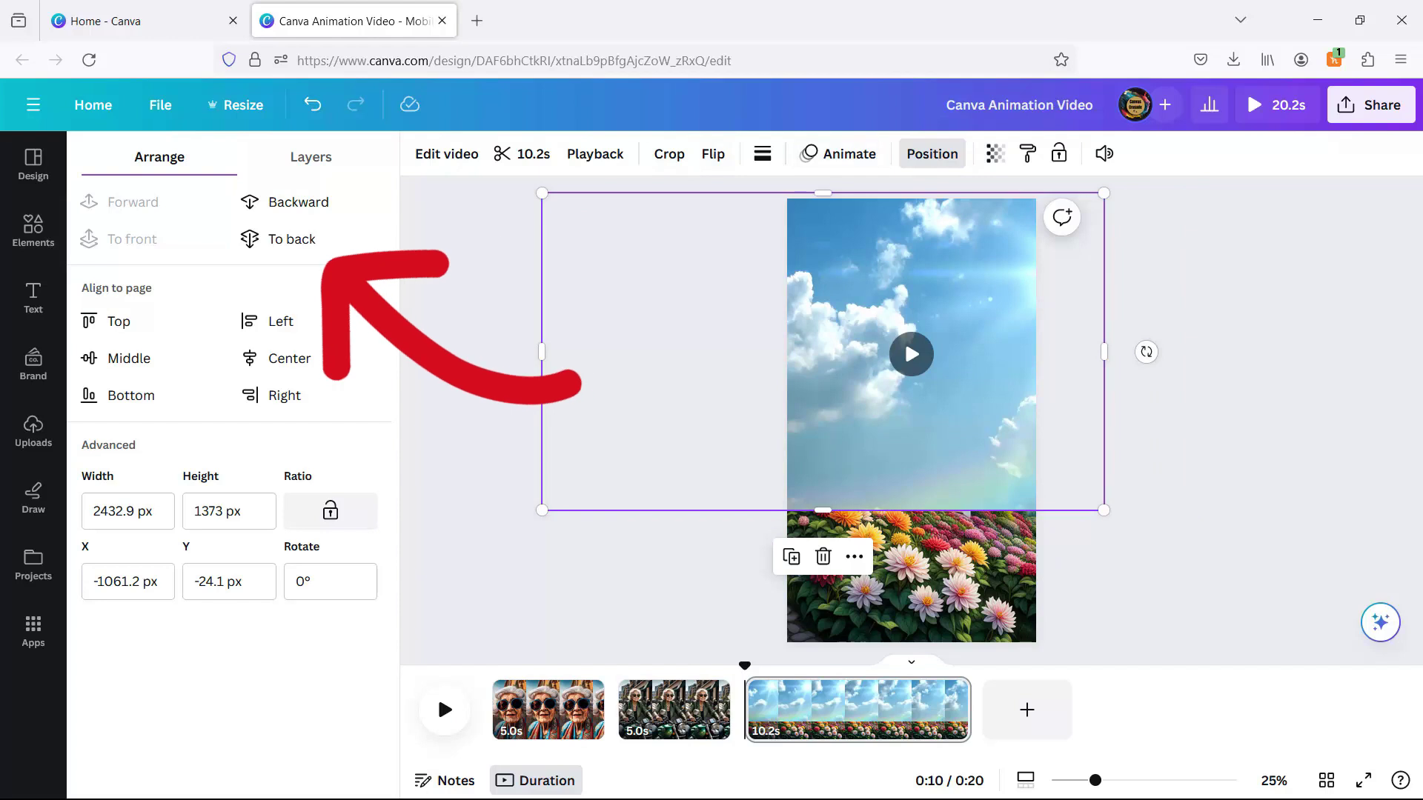
{"action": "left_click", "coordinate": [319, 249]}
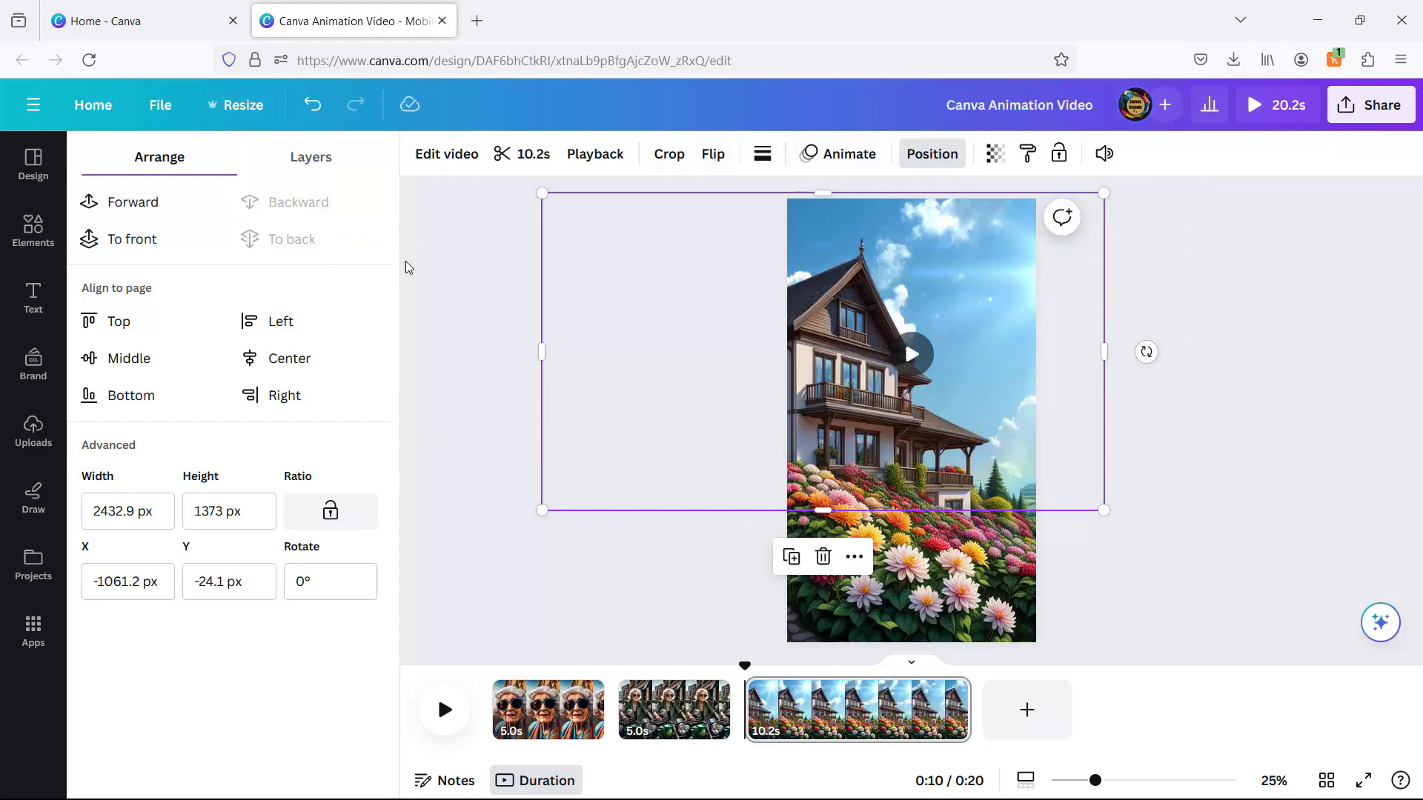
{"action": "left_click", "coordinate": [447, 288]}
{"action": "left_click", "coordinate": [445, 710]}
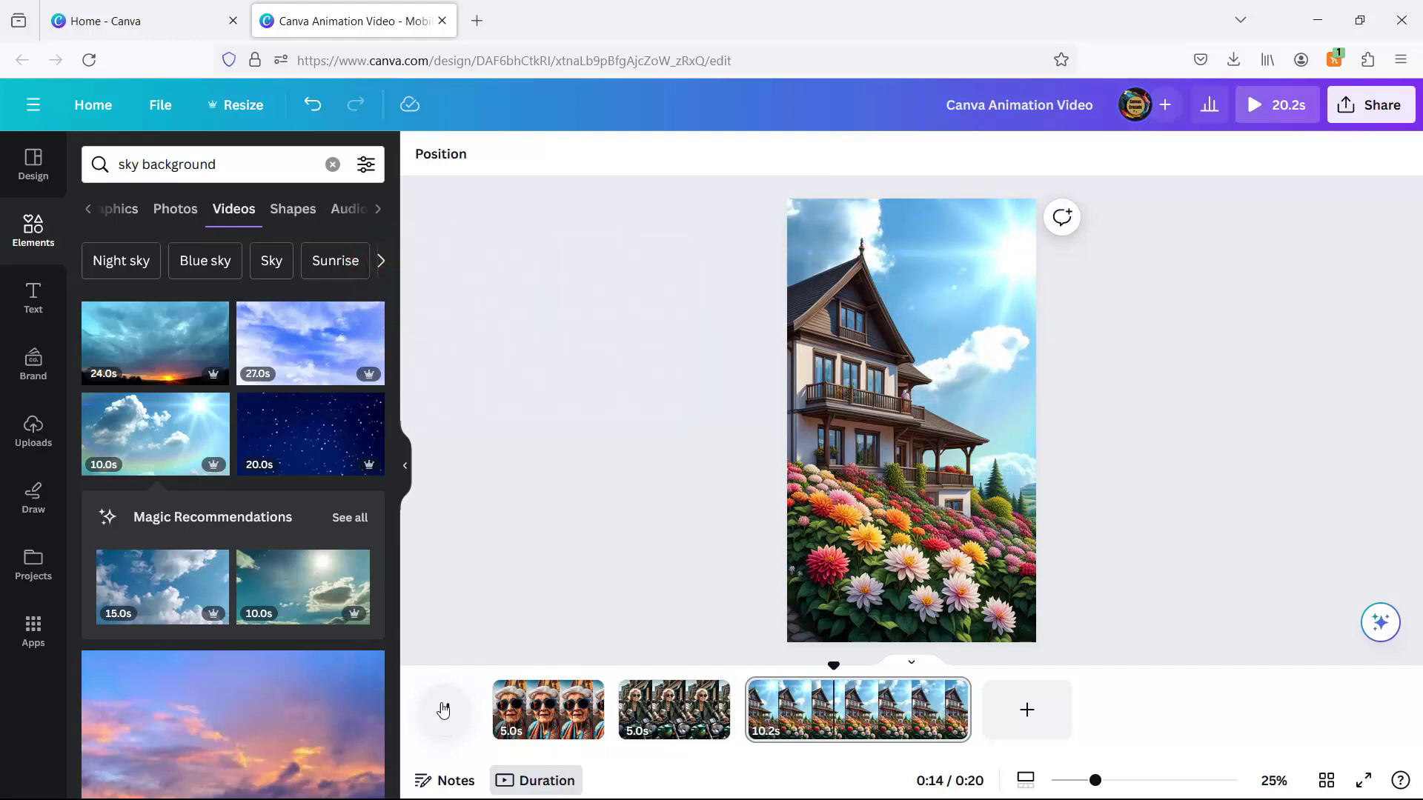
{"action": "left_click_drag", "start_coordinate": [969, 710], "coordinate": [892, 710]}
Step: Add a fourth slide with the biker photo set as its background
{"action": "left_click", "coordinate": [964, 720]}
{"action": "left_click", "coordinate": [65, 437]}
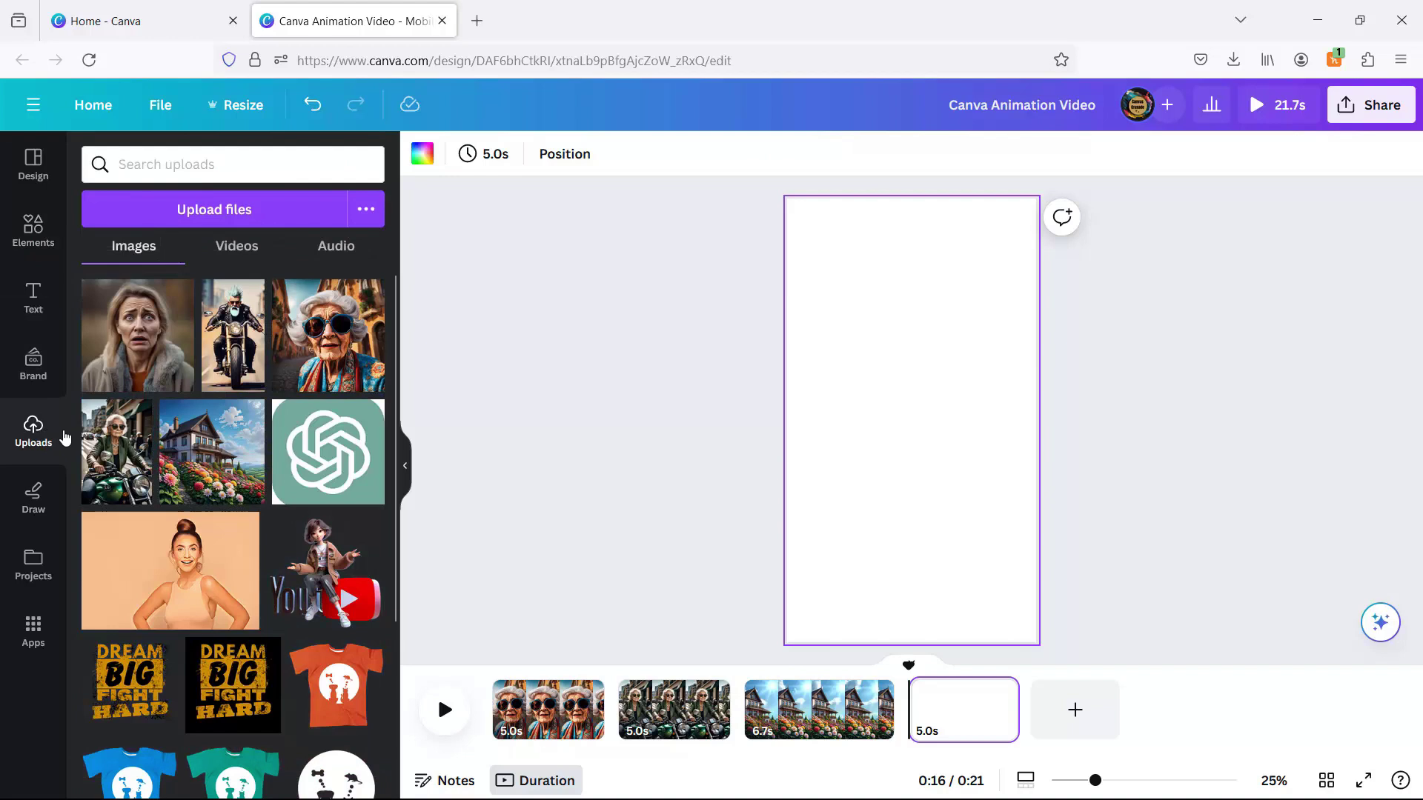
{"action": "left_click", "coordinate": [232, 324]}
{"action": "right_click", "coordinate": [902, 415]}
{"action": "left_click", "coordinate": [956, 727]}
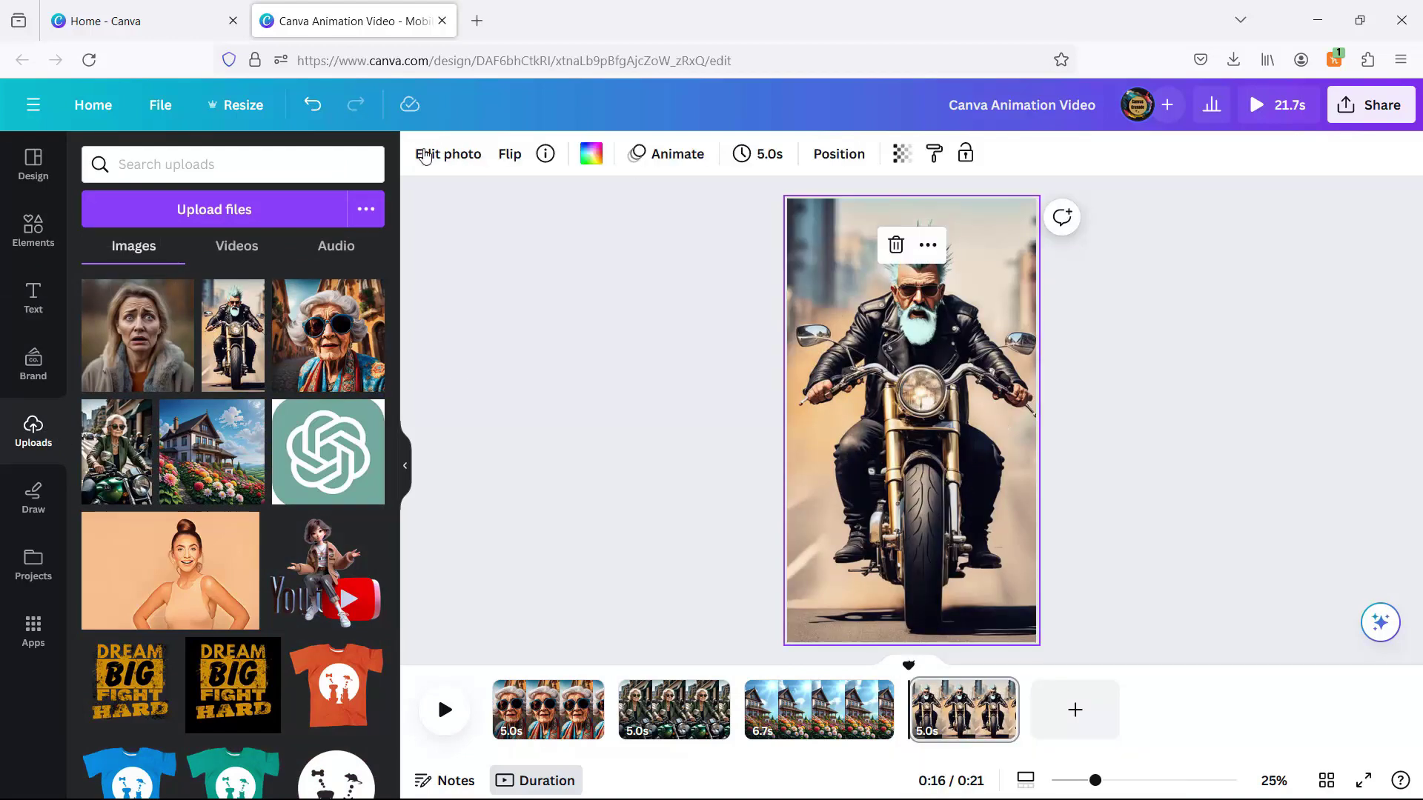
Step: Try separating the biker with Magic Grab, then undo the cutout
{"action": "left_click", "coordinate": [425, 156]}
{"action": "left_click", "coordinate": [232, 420]}
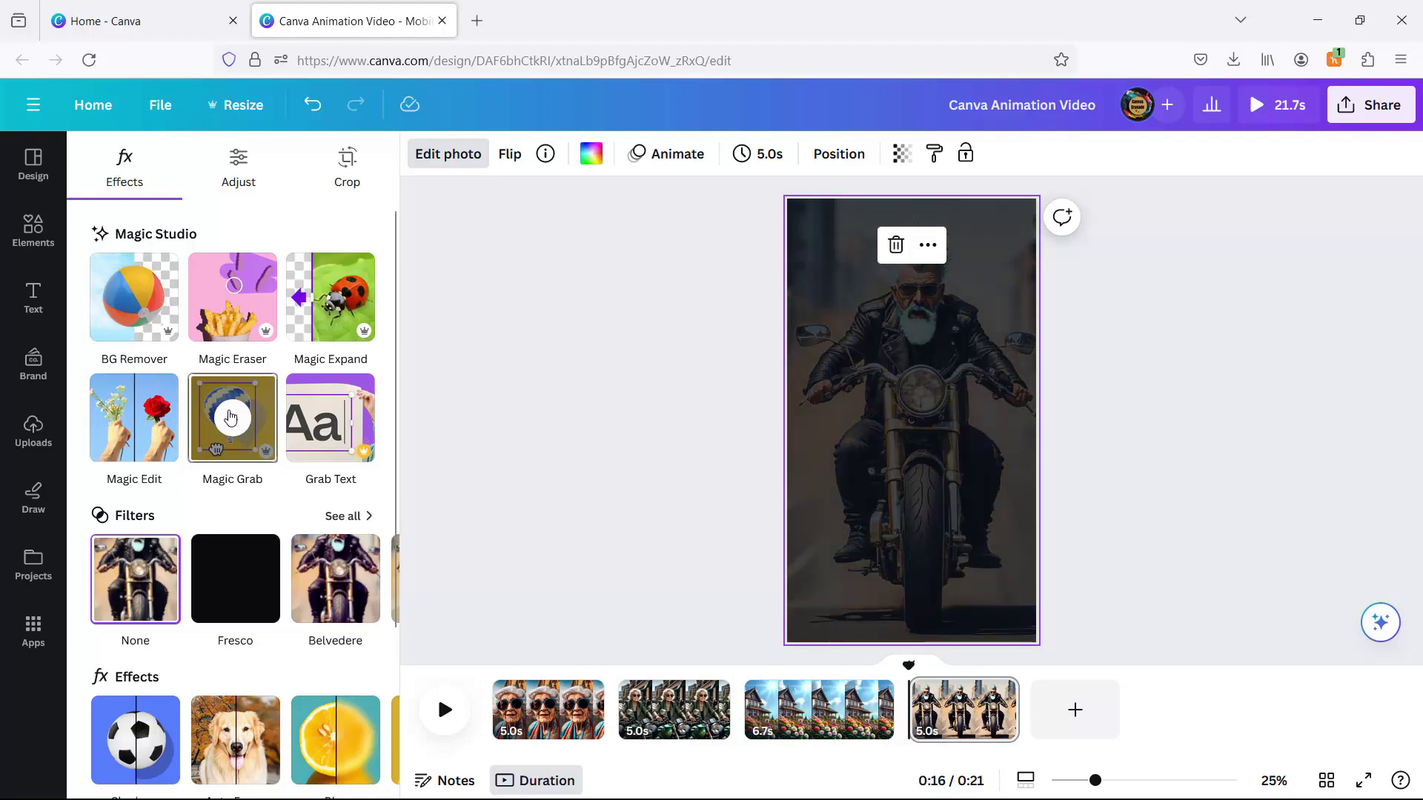
{"action": "left_click_drag", "start_coordinate": [845, 432], "coordinate": [702, 432]}
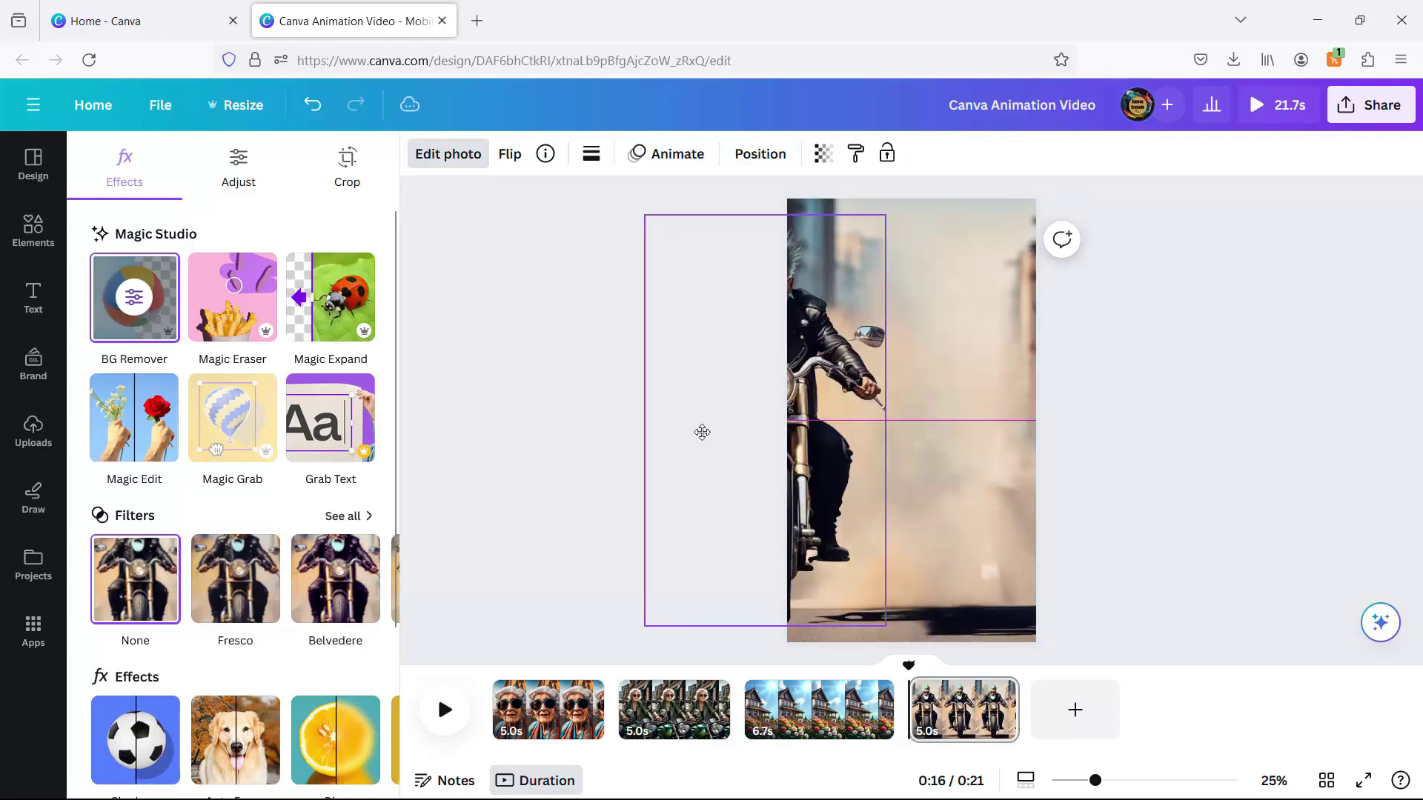
{"action": "left_click", "coordinate": [314, 109]}
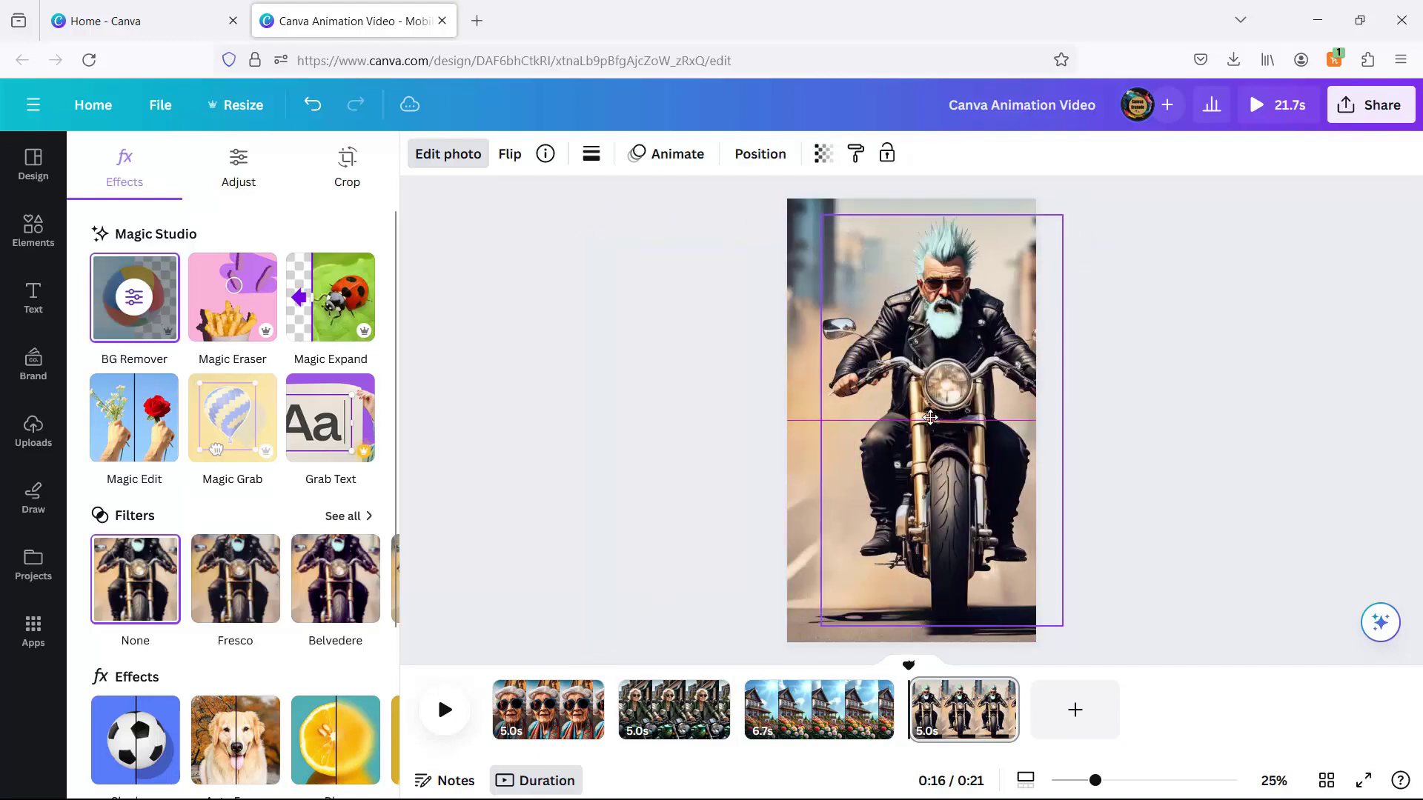
{"action": "left_click", "coordinate": [687, 298]}
Step: Animate the biker with Breathe set to scale out and a larger scale amount
{"action": "left_click", "coordinate": [678, 154]}
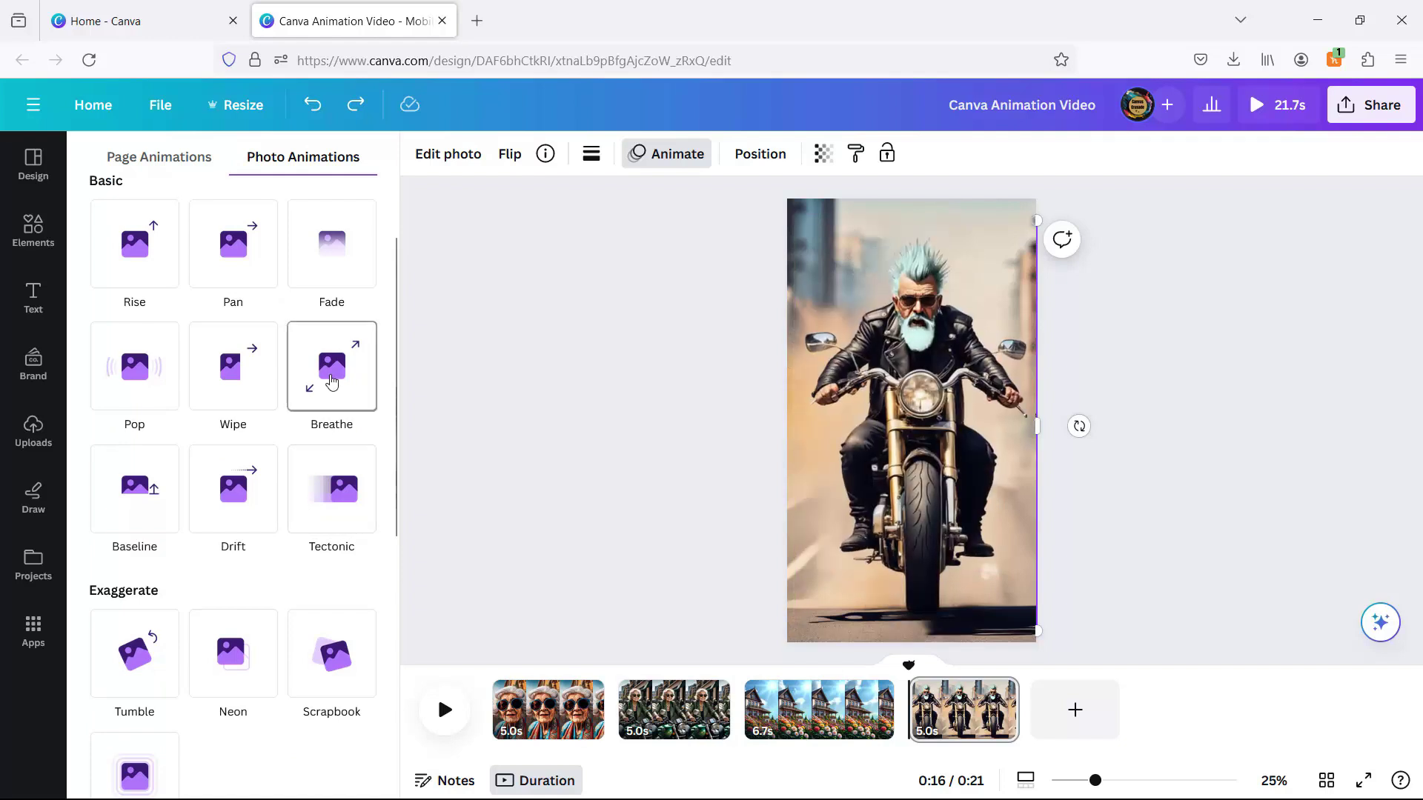
{"action": "left_click", "coordinate": [307, 521]}
{"action": "left_click", "coordinate": [153, 565]}
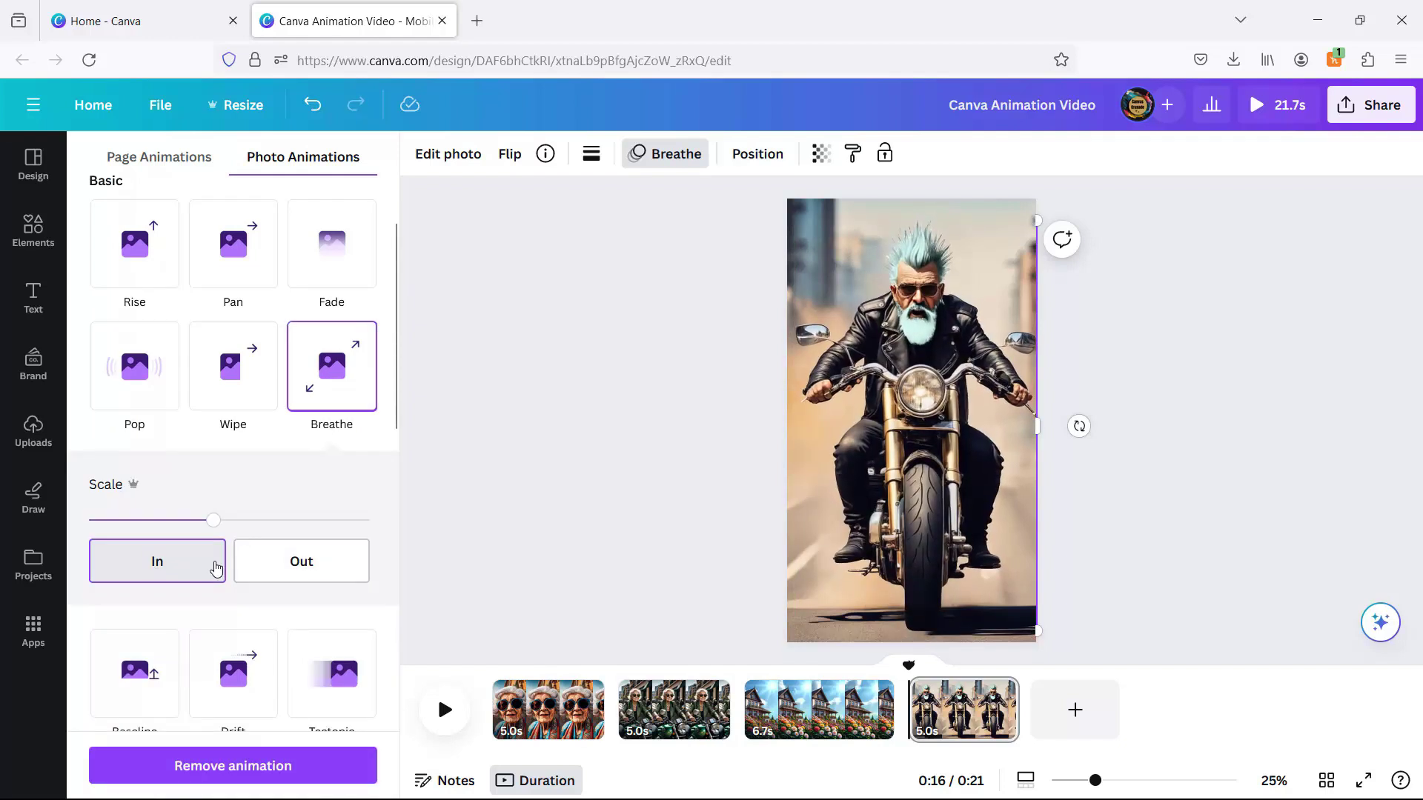
{"action": "left_click", "coordinate": [260, 571]}
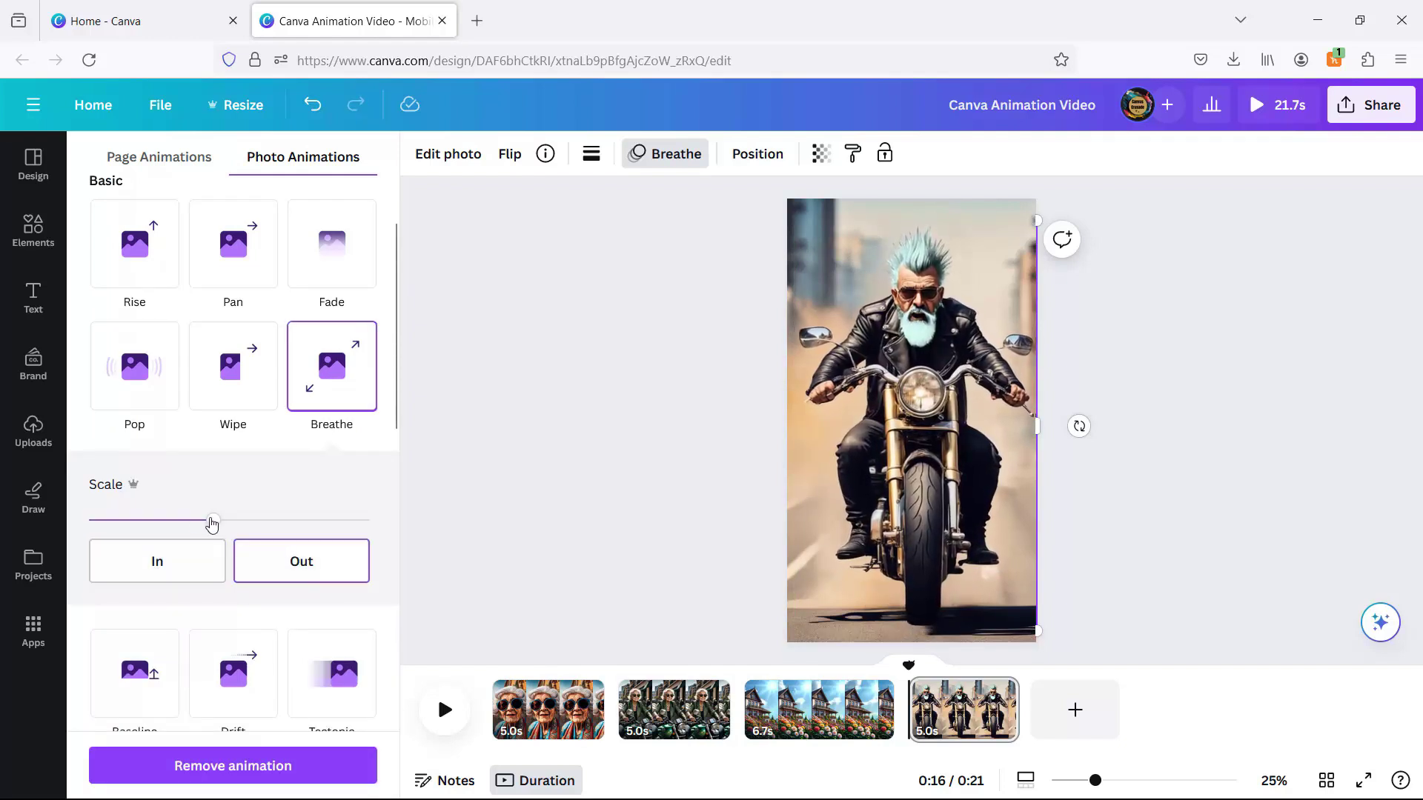
{"action": "left_click_drag", "start_coordinate": [212, 522], "coordinate": [255, 524]}
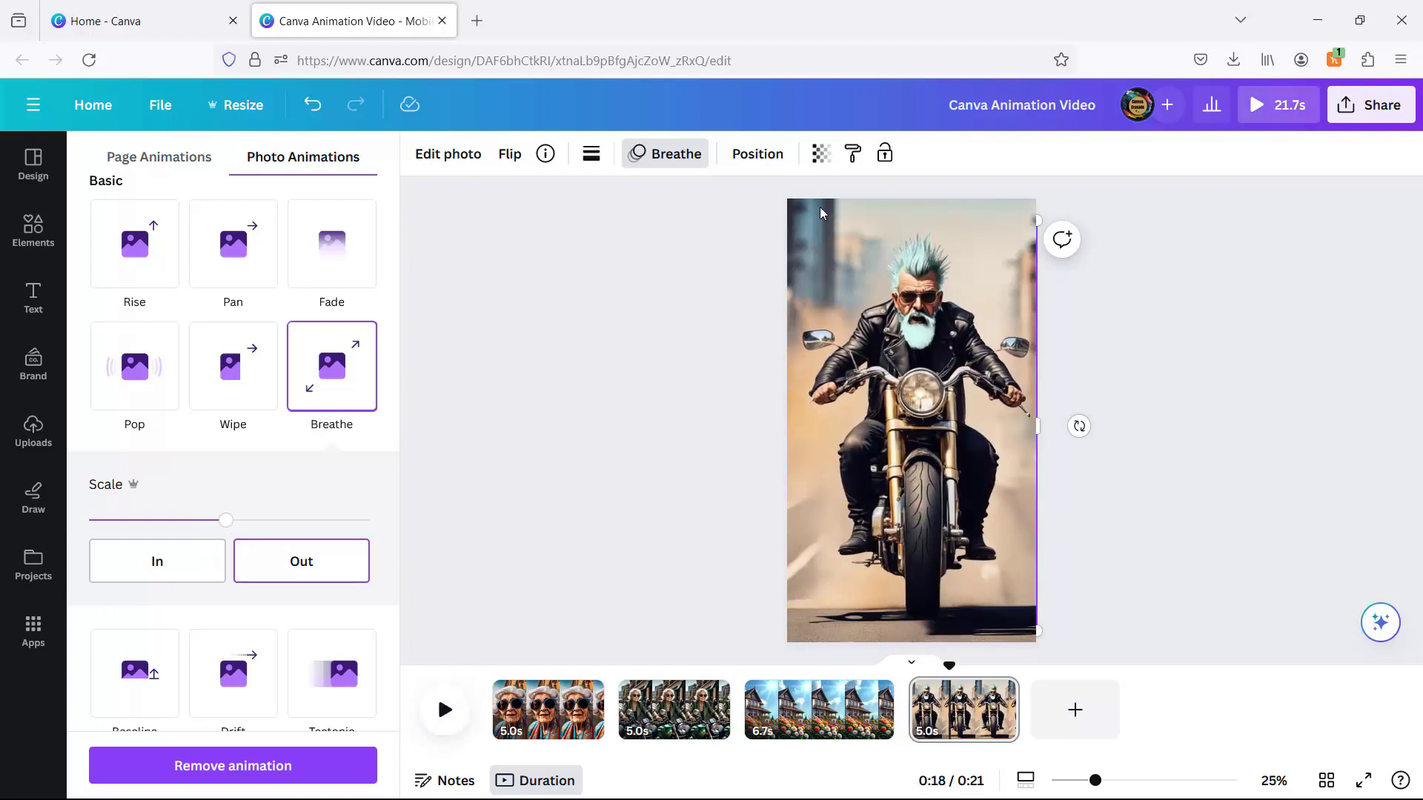
Step: Search Elements for fire flame videos and add the dark ember sparks clip to the slide
{"action": "left_click", "coordinate": [527, 278]}
{"action": "left_click", "coordinate": [33, 231]}
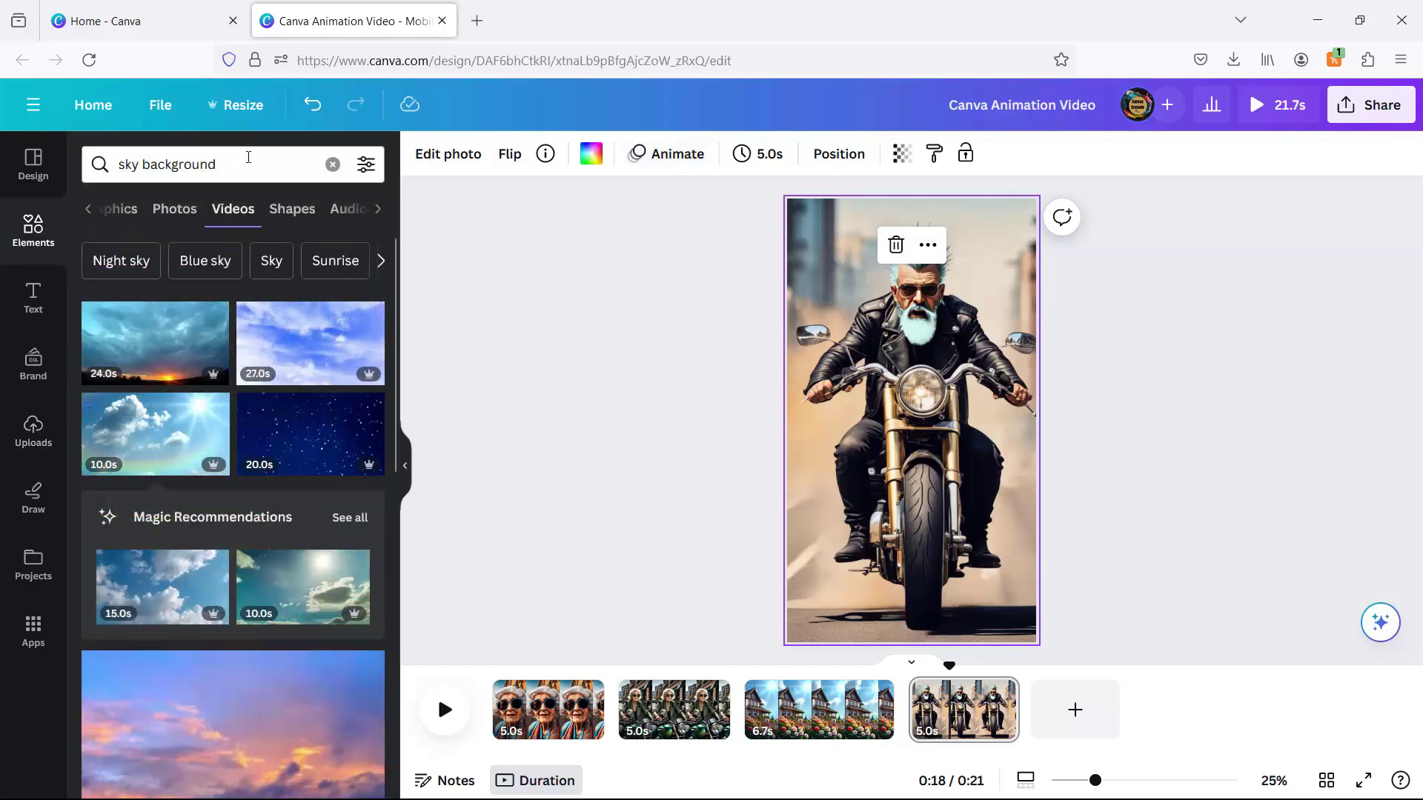
{"action": "left_click", "coordinate": [332, 164]}
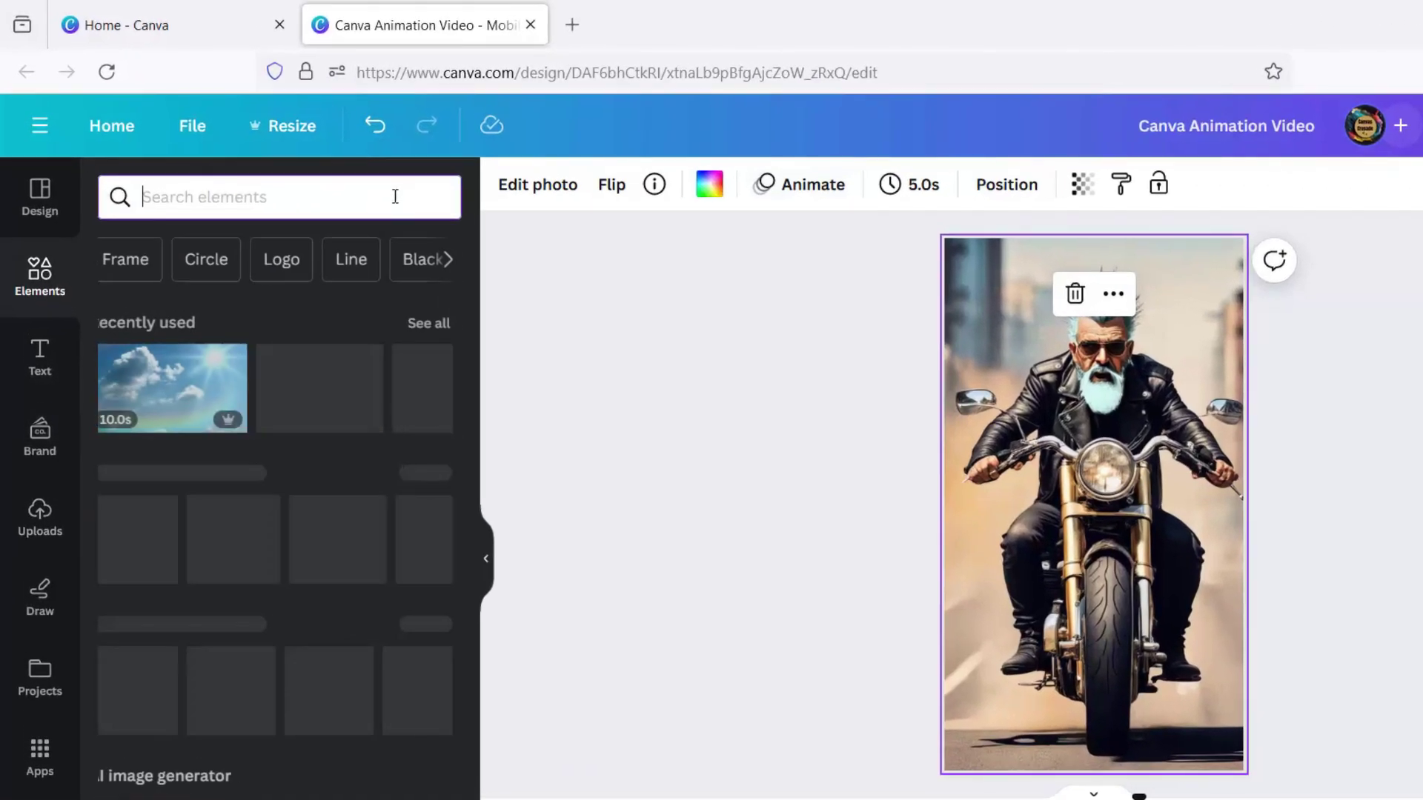
{"action": "left_click", "coordinate": [250, 194]}
{"action": "type", "text": "fi"}
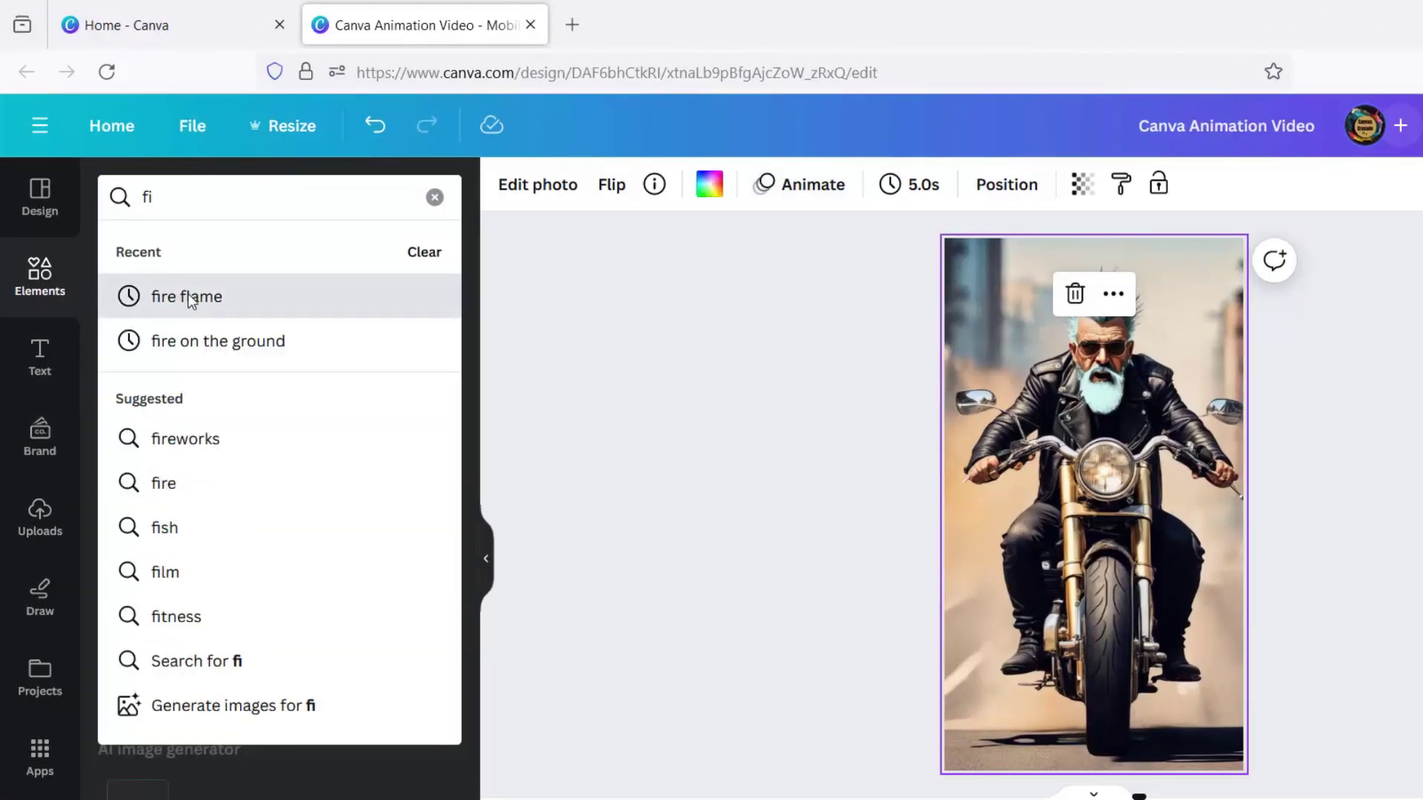
{"action": "left_click", "coordinate": [170, 308]}
{"action": "left_click", "coordinate": [280, 249]}
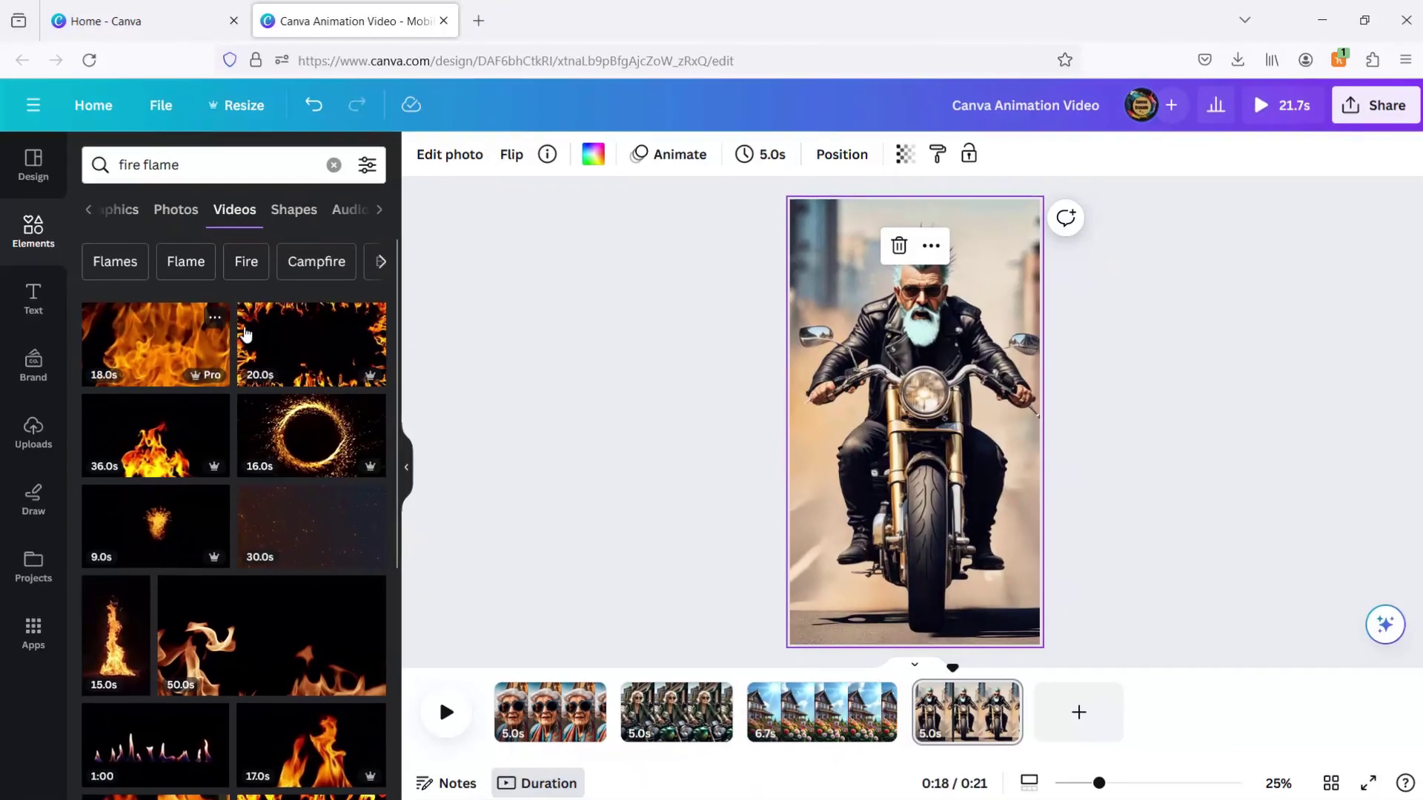
{"action": "left_click", "coordinate": [295, 528]}
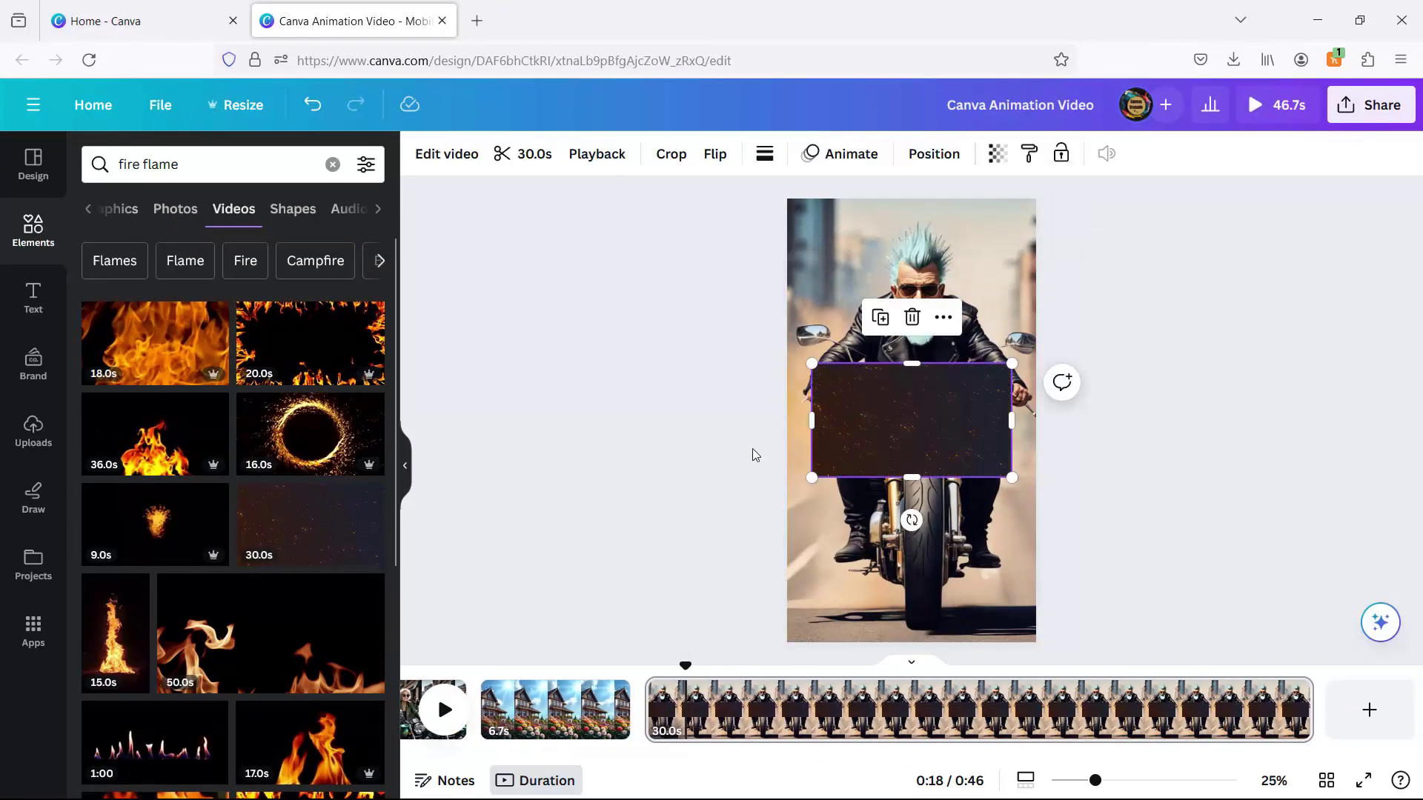
Step: Enlarge the sparks video to cover the biker slide and set its transparency to 30
{"action": "left_click_drag", "start_coordinate": [866, 355], "coordinate": [817, 225]}
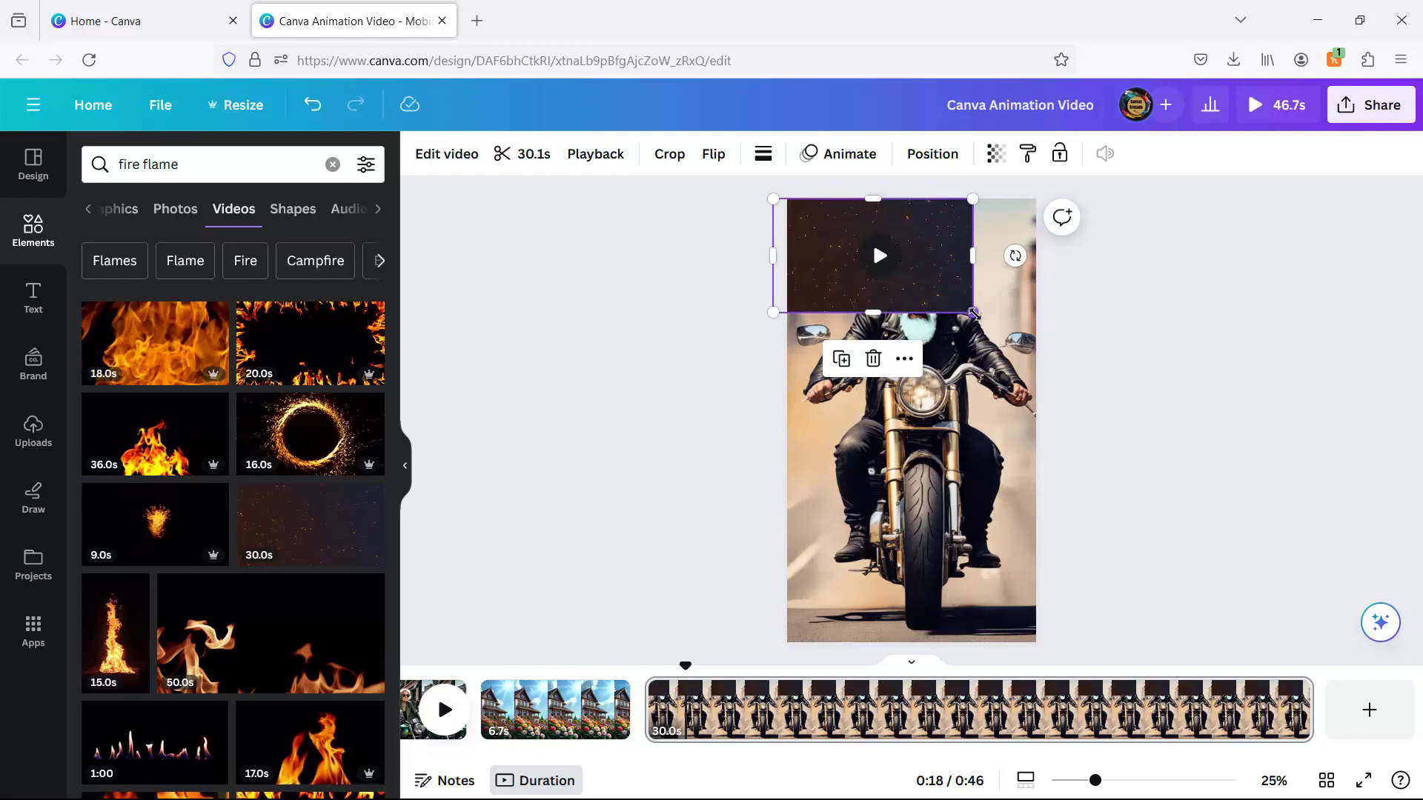
{"action": "left_click_drag", "start_coordinate": [974, 313], "coordinate": [1384, 547]}
{"action": "left_click_drag", "start_coordinate": [971, 415], "coordinate": [794, 393]}
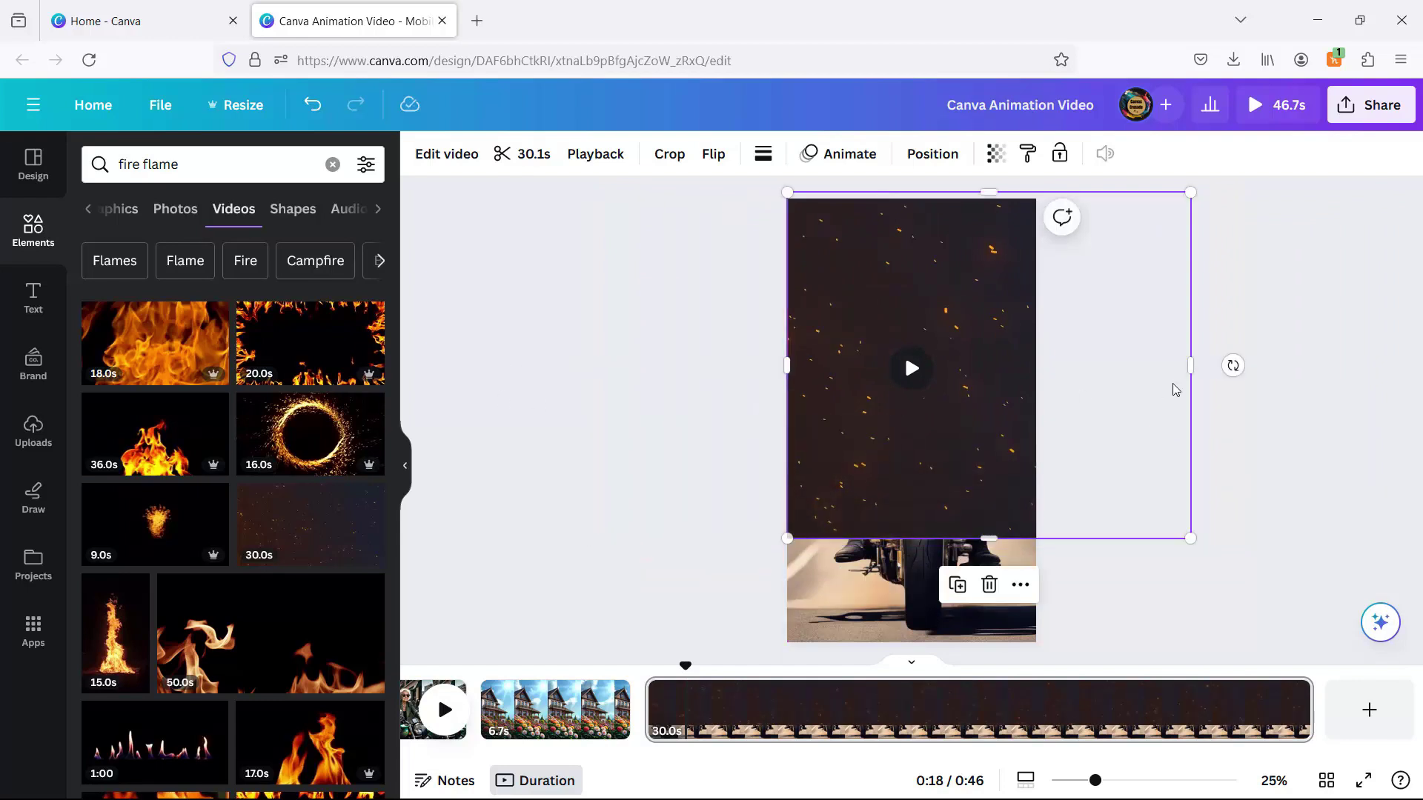
{"action": "left_click_drag", "start_coordinate": [1050, 547], "coordinate": [1174, 569]}
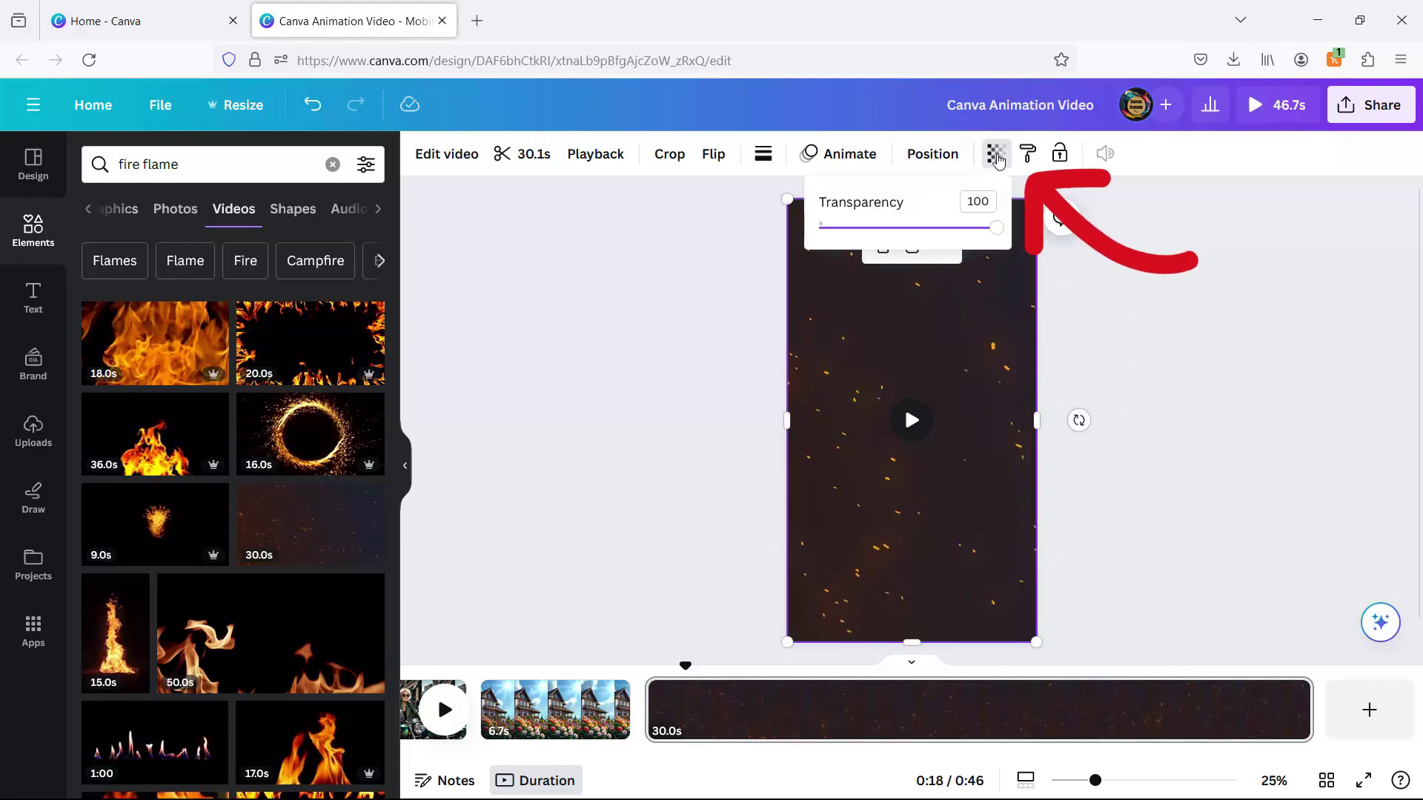
{"action": "left_click_drag", "start_coordinate": [997, 228], "coordinate": [886, 230]}
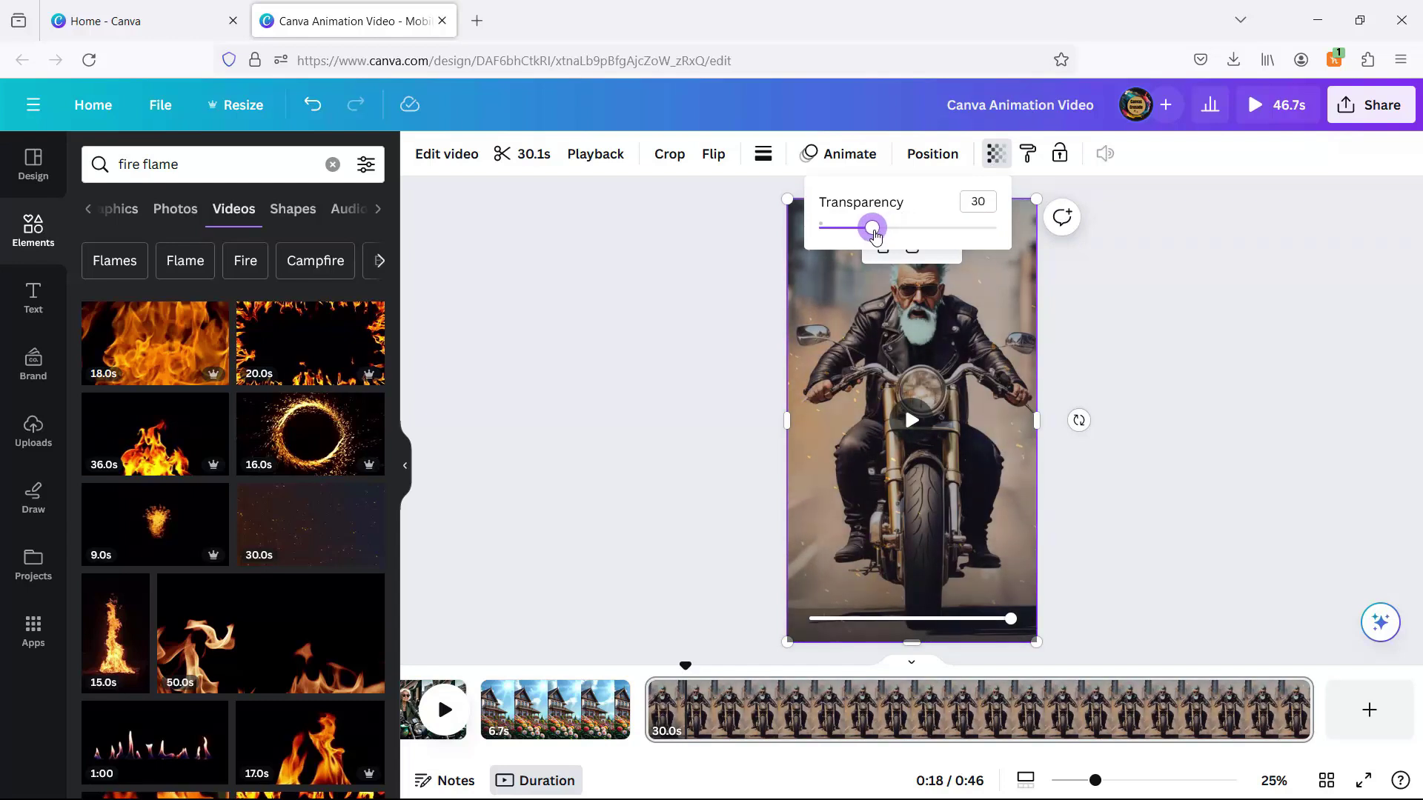
{"action": "left_click", "coordinate": [662, 317]}
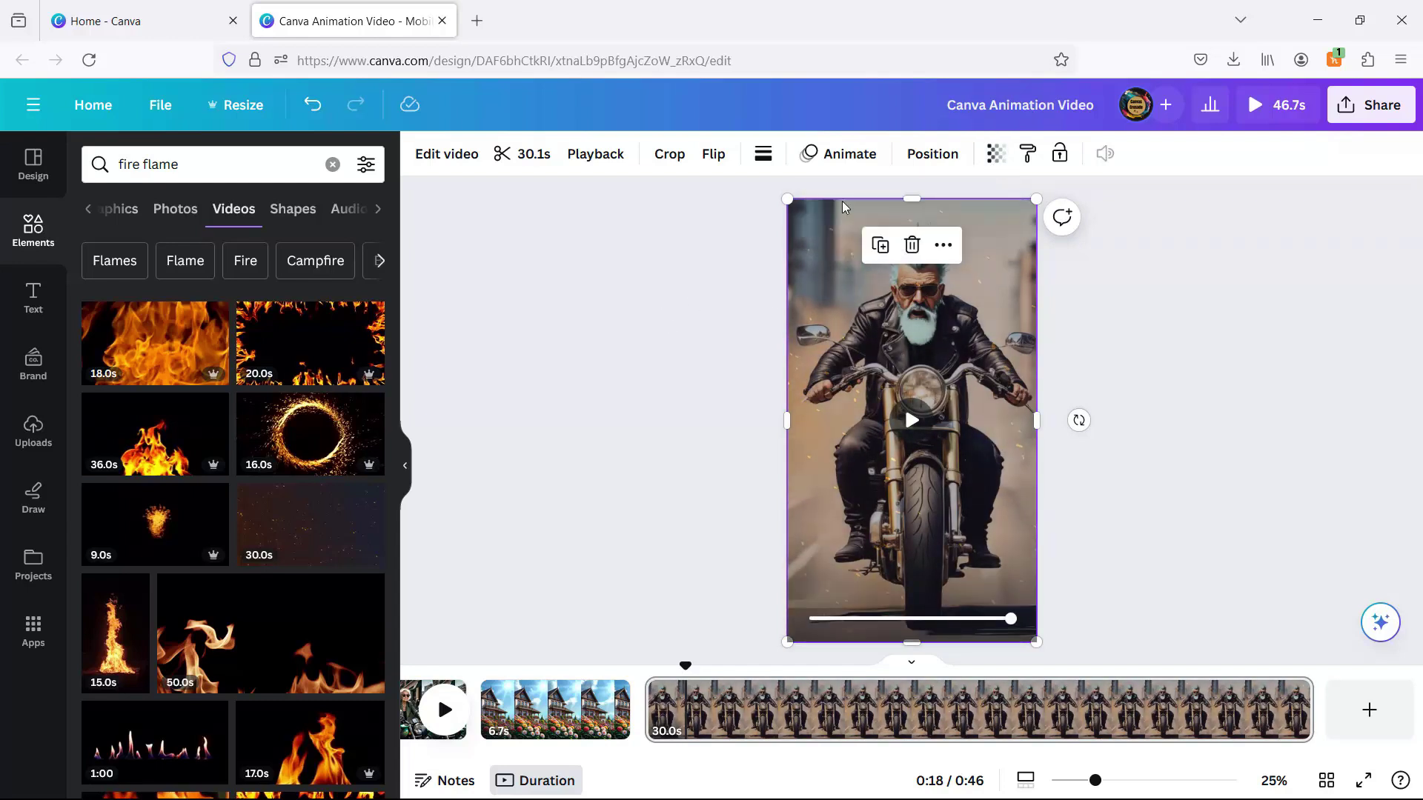
Step: Move the sparks video one layer backward behind the biker photo
{"action": "left_click", "coordinate": [932, 154]}
{"action": "left_click", "coordinate": [310, 208]}
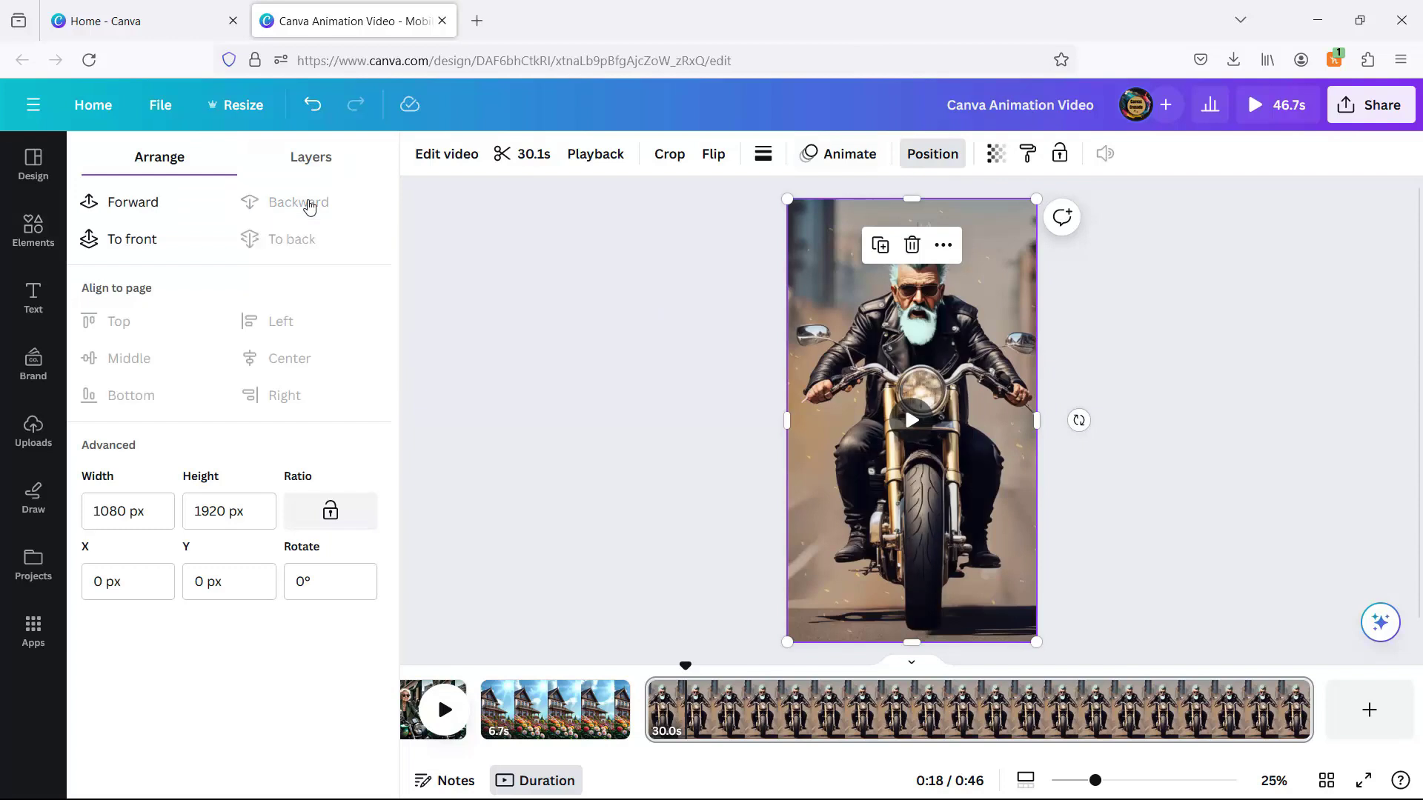
{"action": "left_click", "coordinate": [645, 340]}
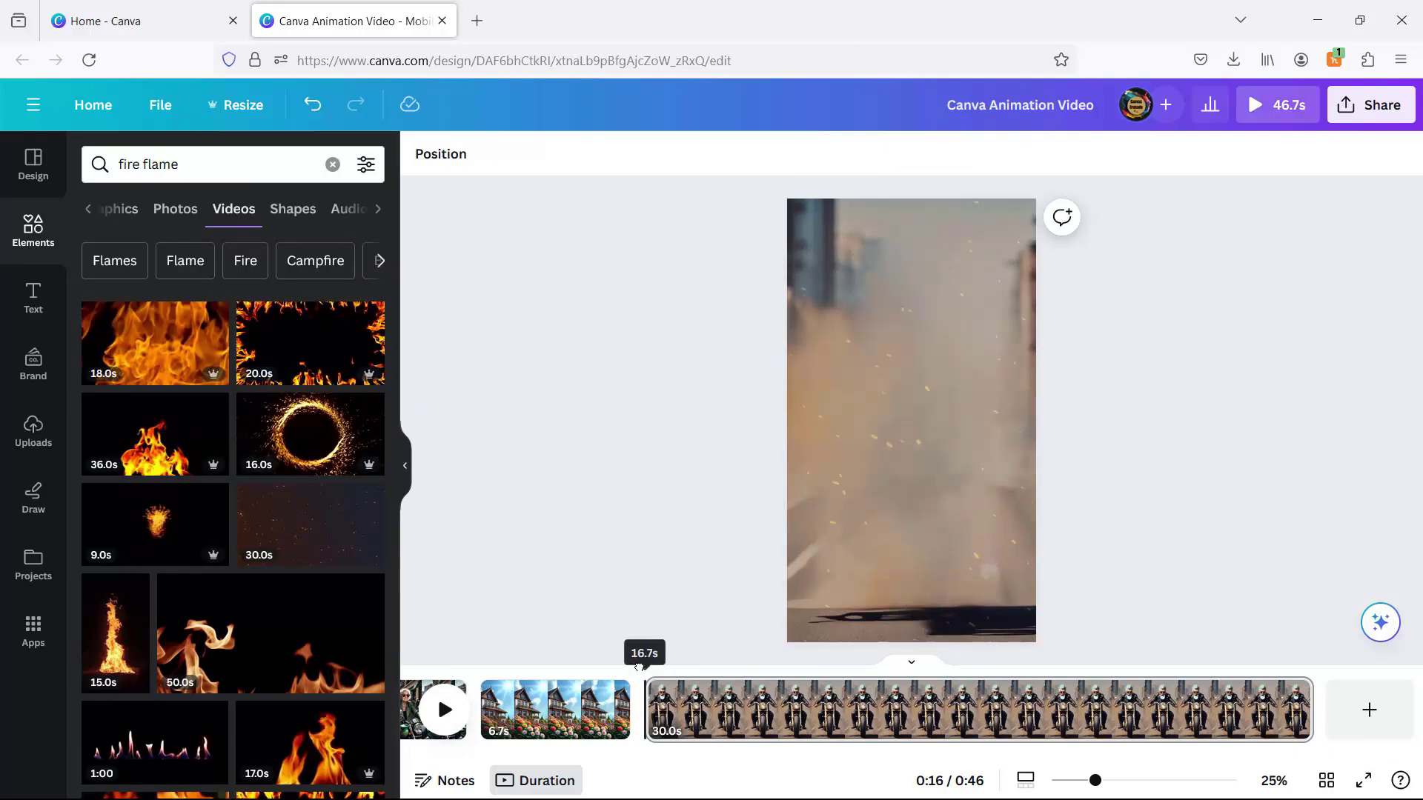
Step: Preview the biker slide and trim it from 30 to about 7.3 seconds
{"action": "left_click", "coordinate": [444, 710]}
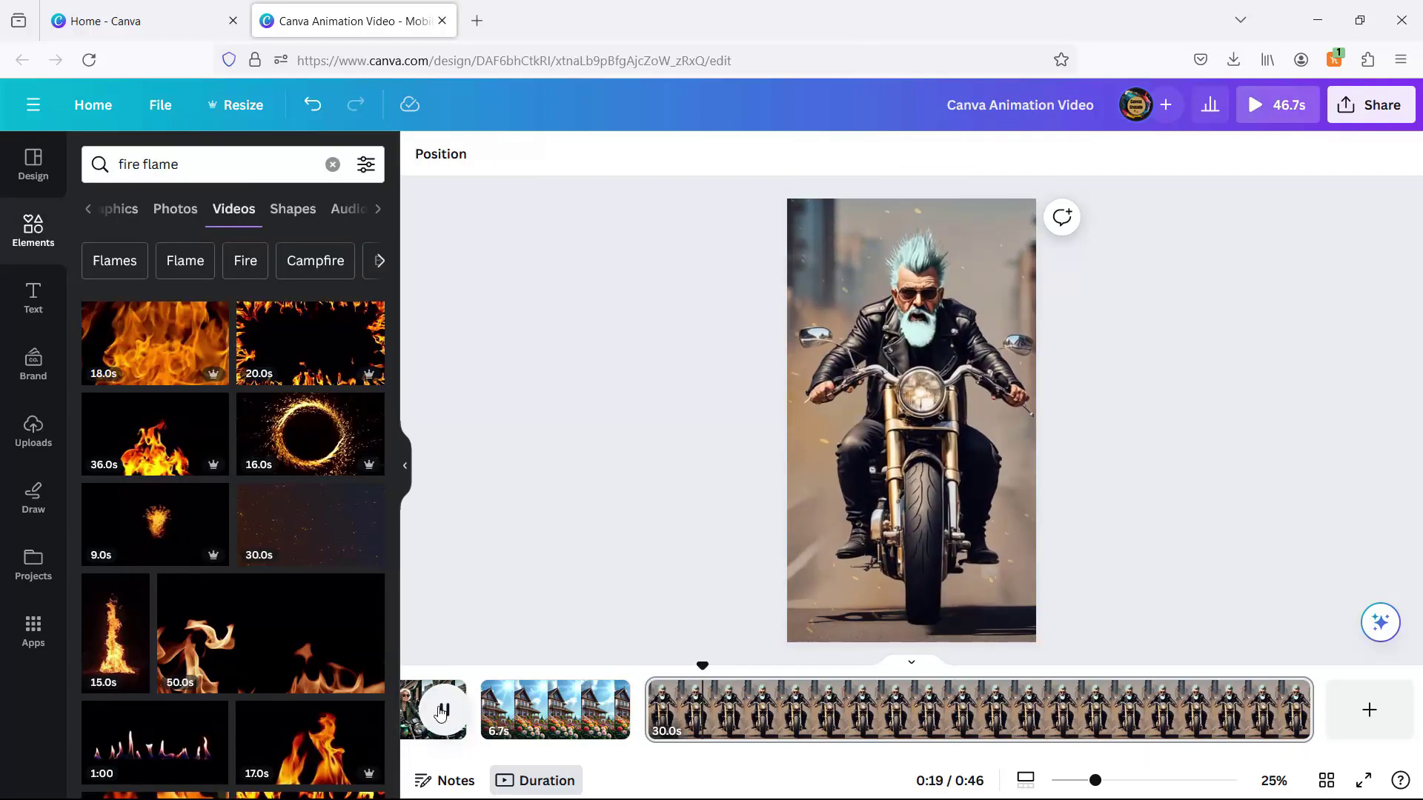
{"action": "left_click", "coordinate": [1038, 666]}
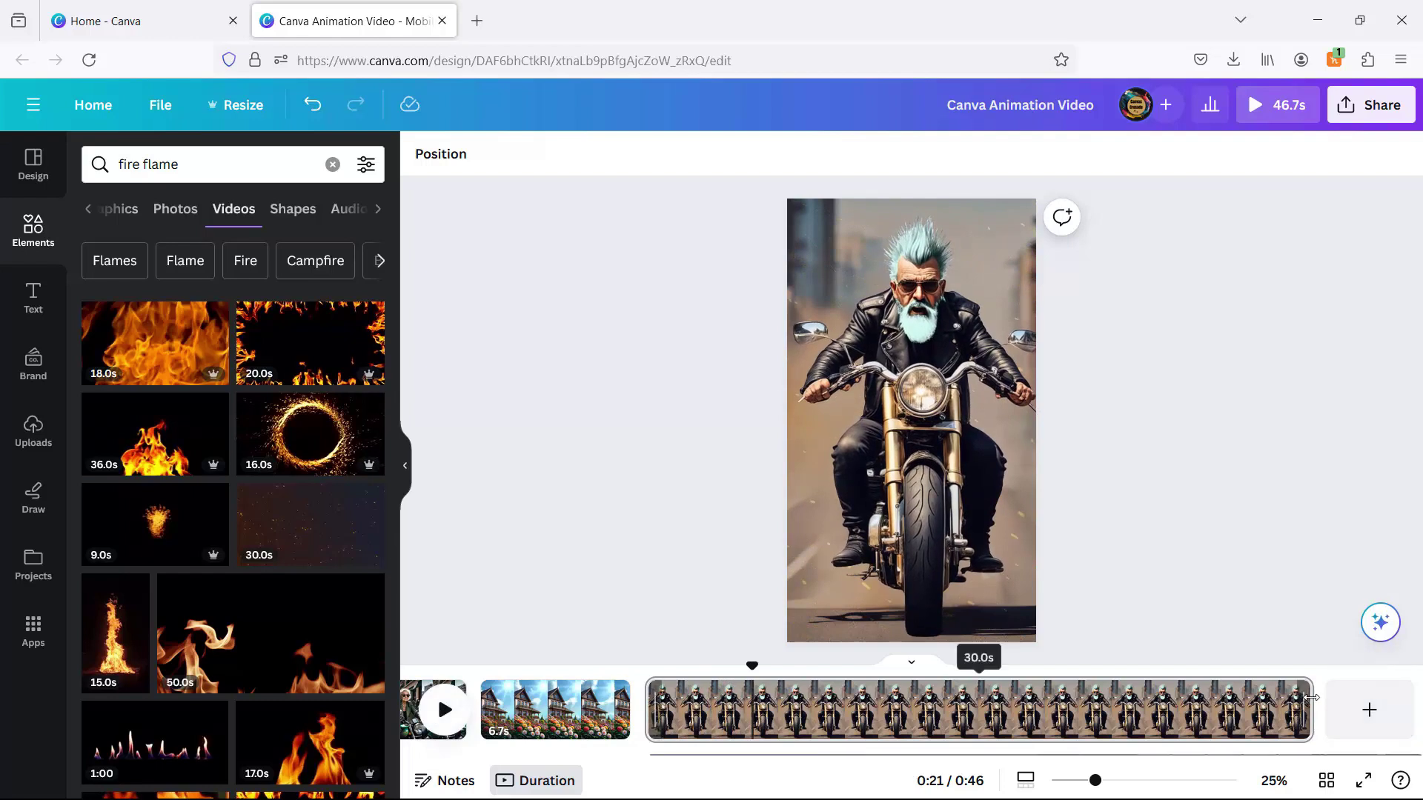
{"action": "left_click_drag", "start_coordinate": [1310, 712], "coordinate": [805, 722]}
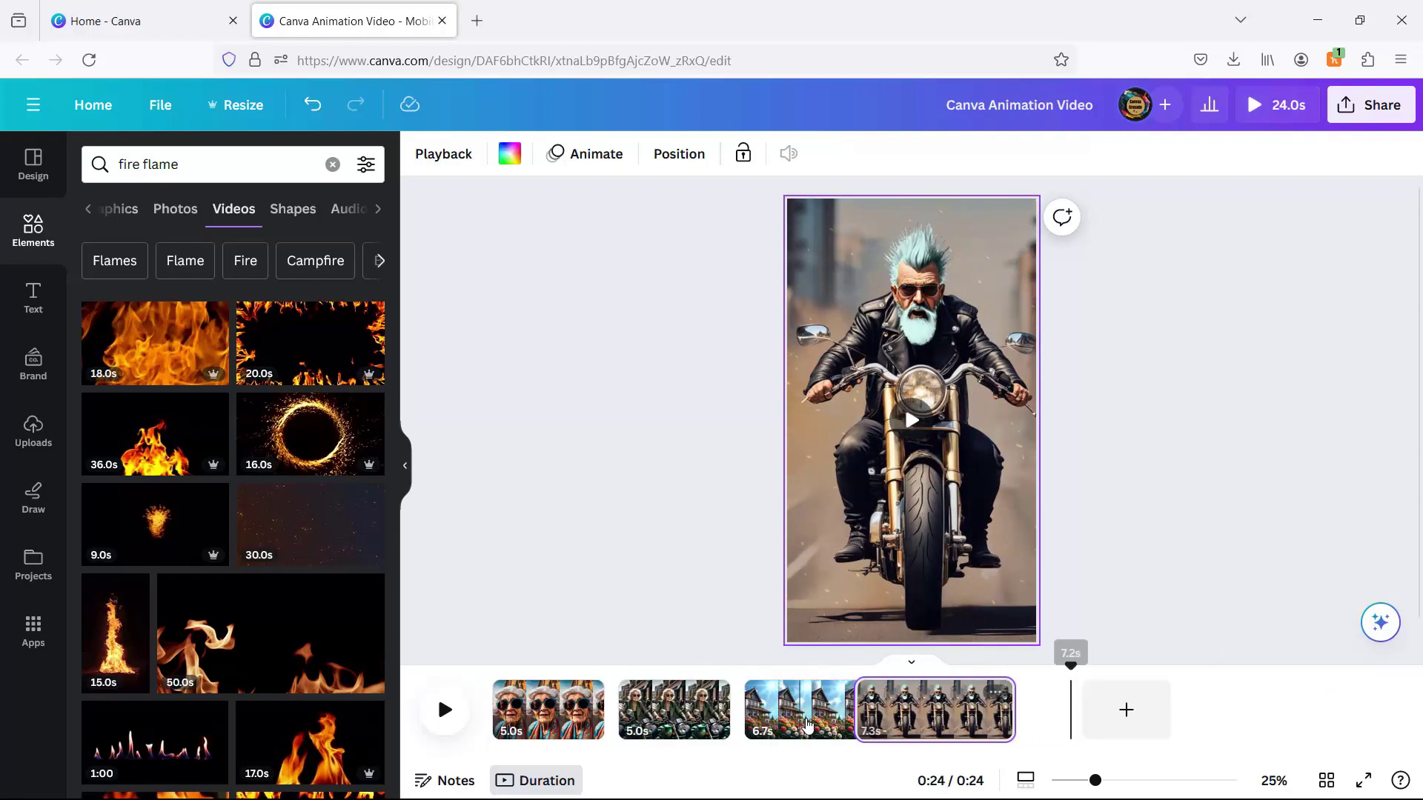
Step: Add a fifth slide with the worried woman photo resized to fill the vertical page
{"action": "left_click", "coordinate": [1124, 705]}
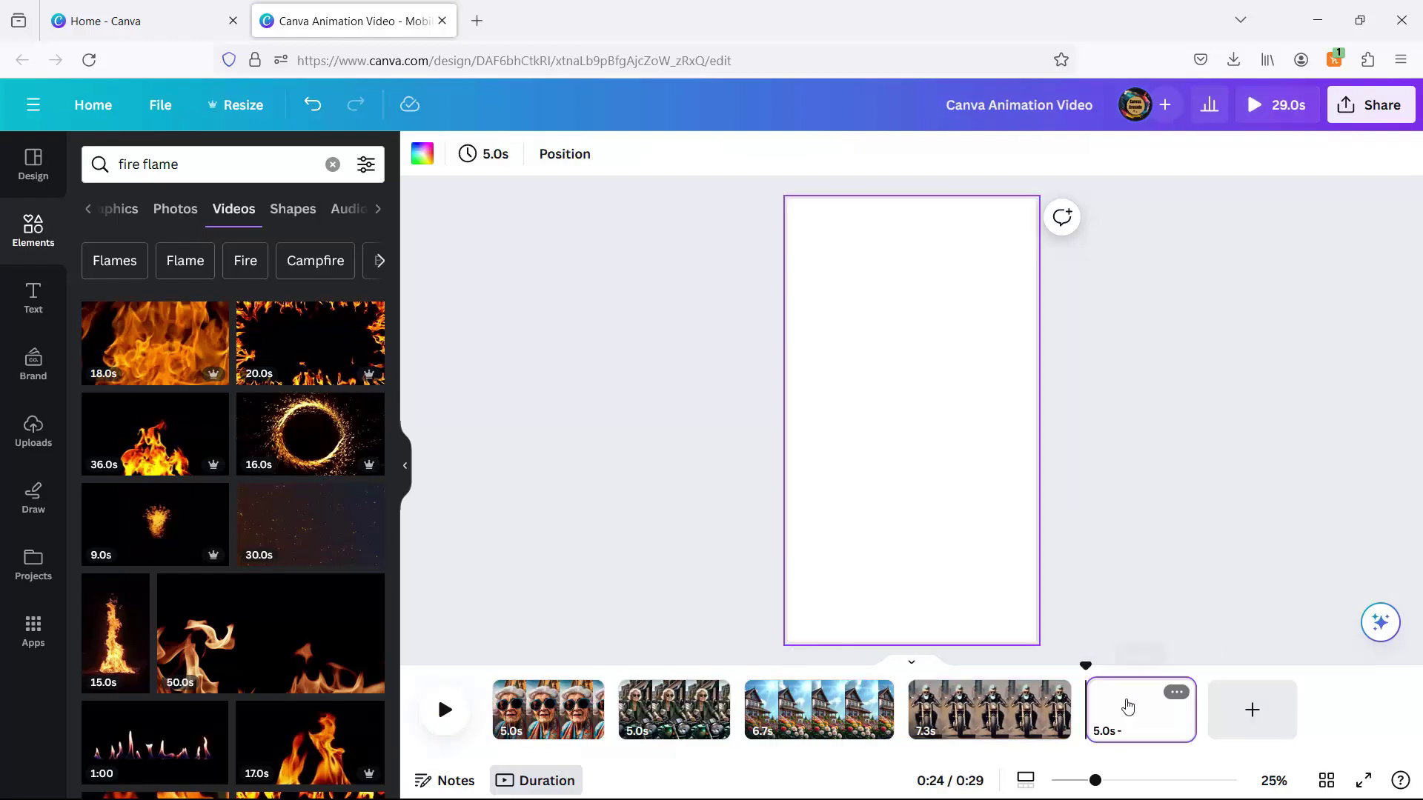
{"action": "left_click", "coordinate": [34, 434]}
{"action": "left_click", "coordinate": [141, 337]}
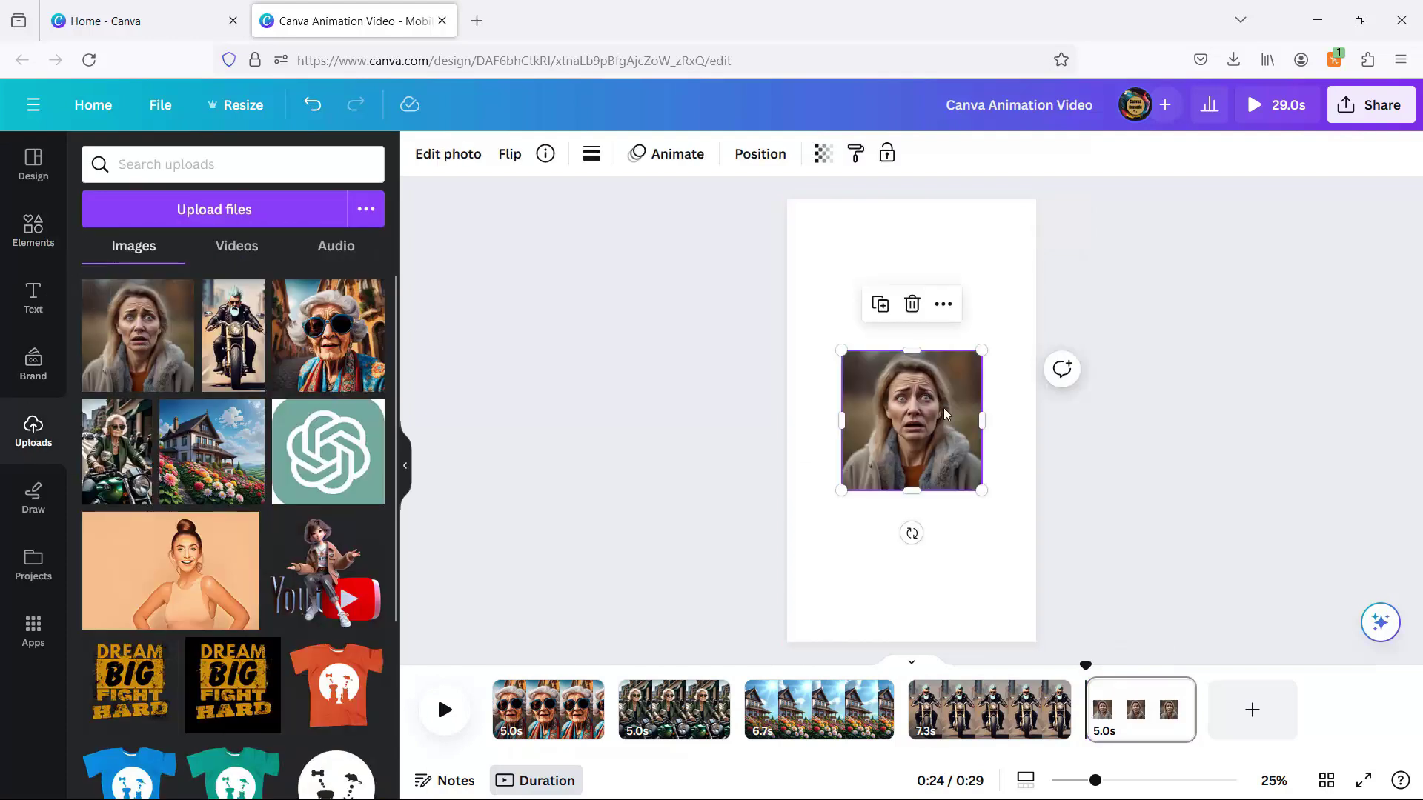
{"action": "left_click_drag", "start_coordinate": [810, 521], "coordinate": [690, 642]}
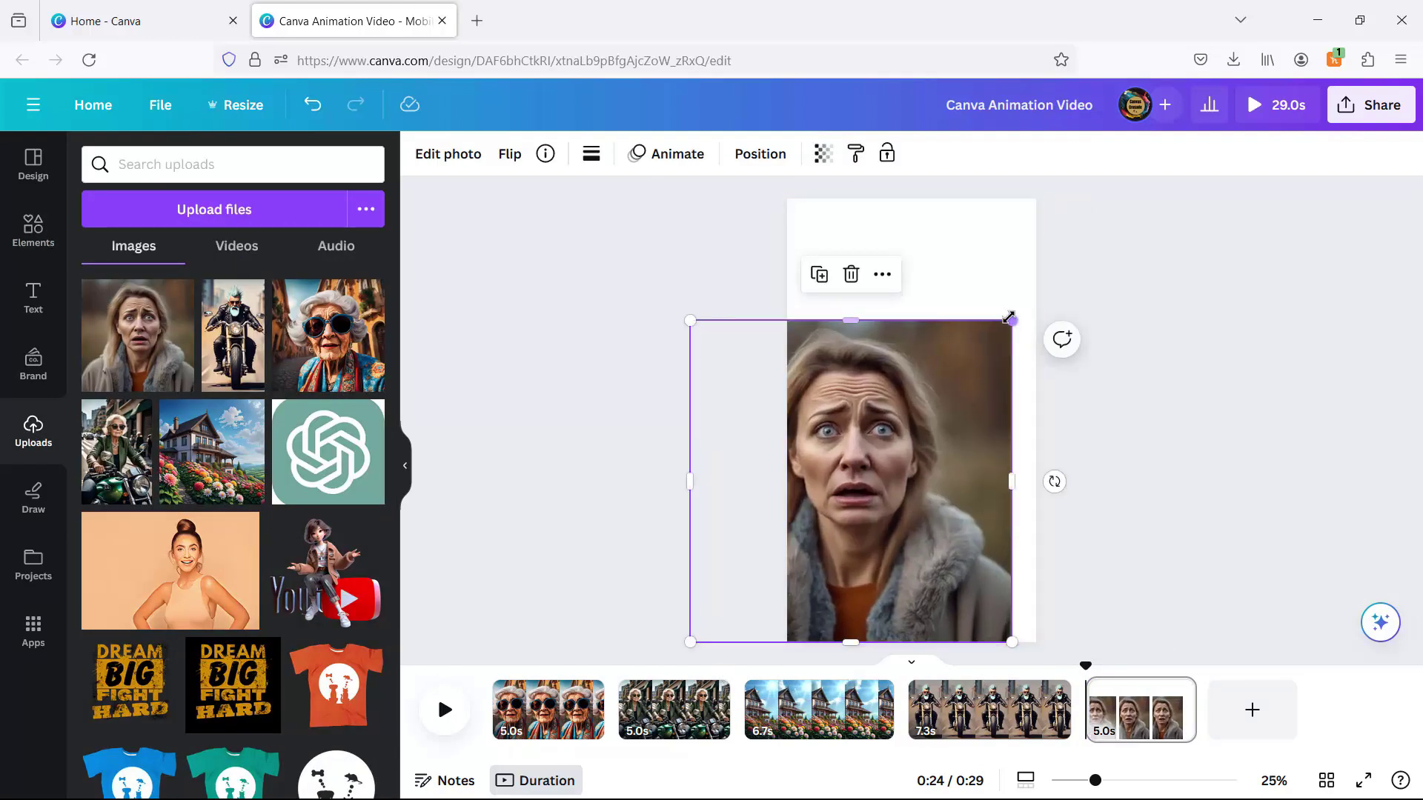
{"action": "left_click_drag", "start_coordinate": [1009, 318], "coordinate": [1115, 217]}
{"action": "left_click_drag", "start_coordinate": [1114, 430], "coordinate": [1036, 423]}
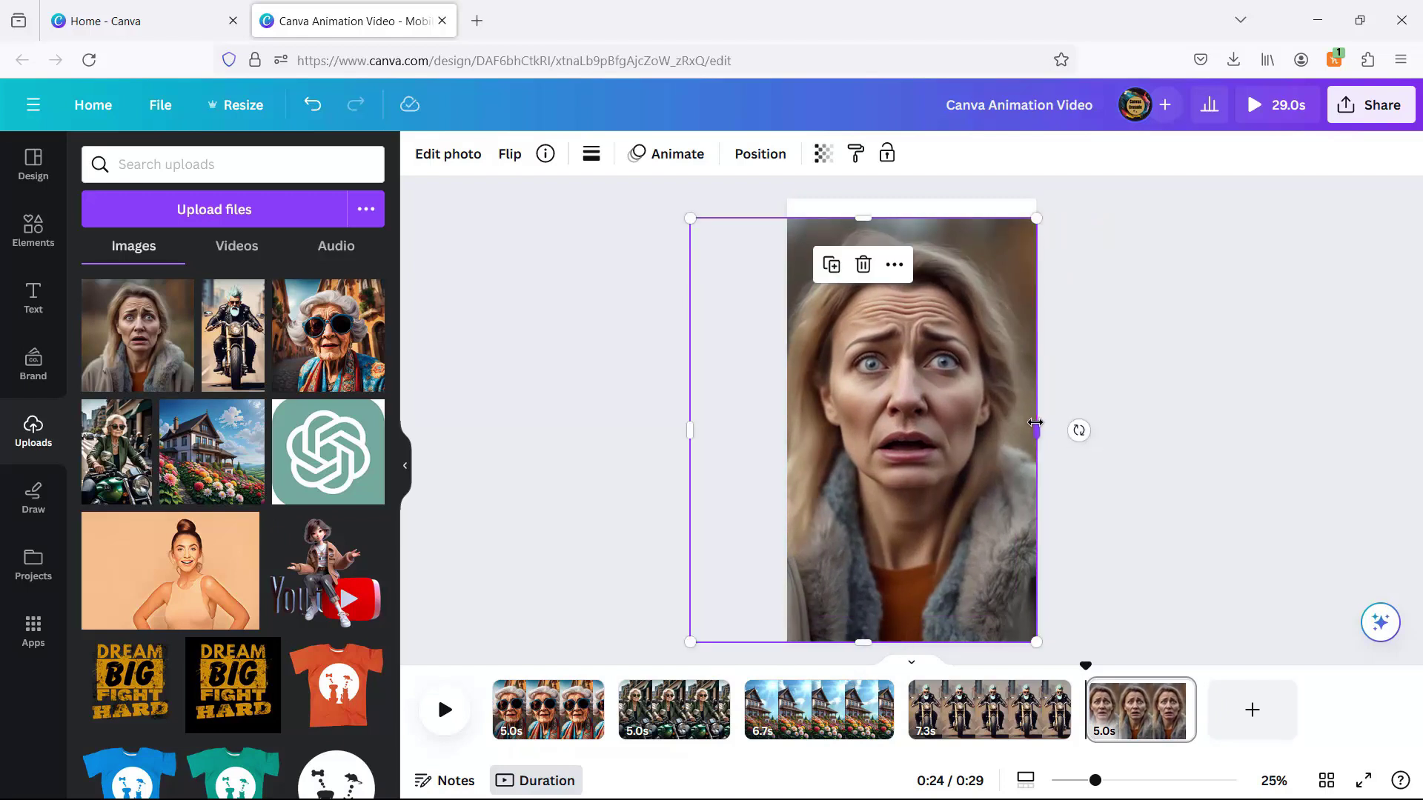
{"action": "left_click_drag", "start_coordinate": [690, 431], "coordinate": [787, 430]}
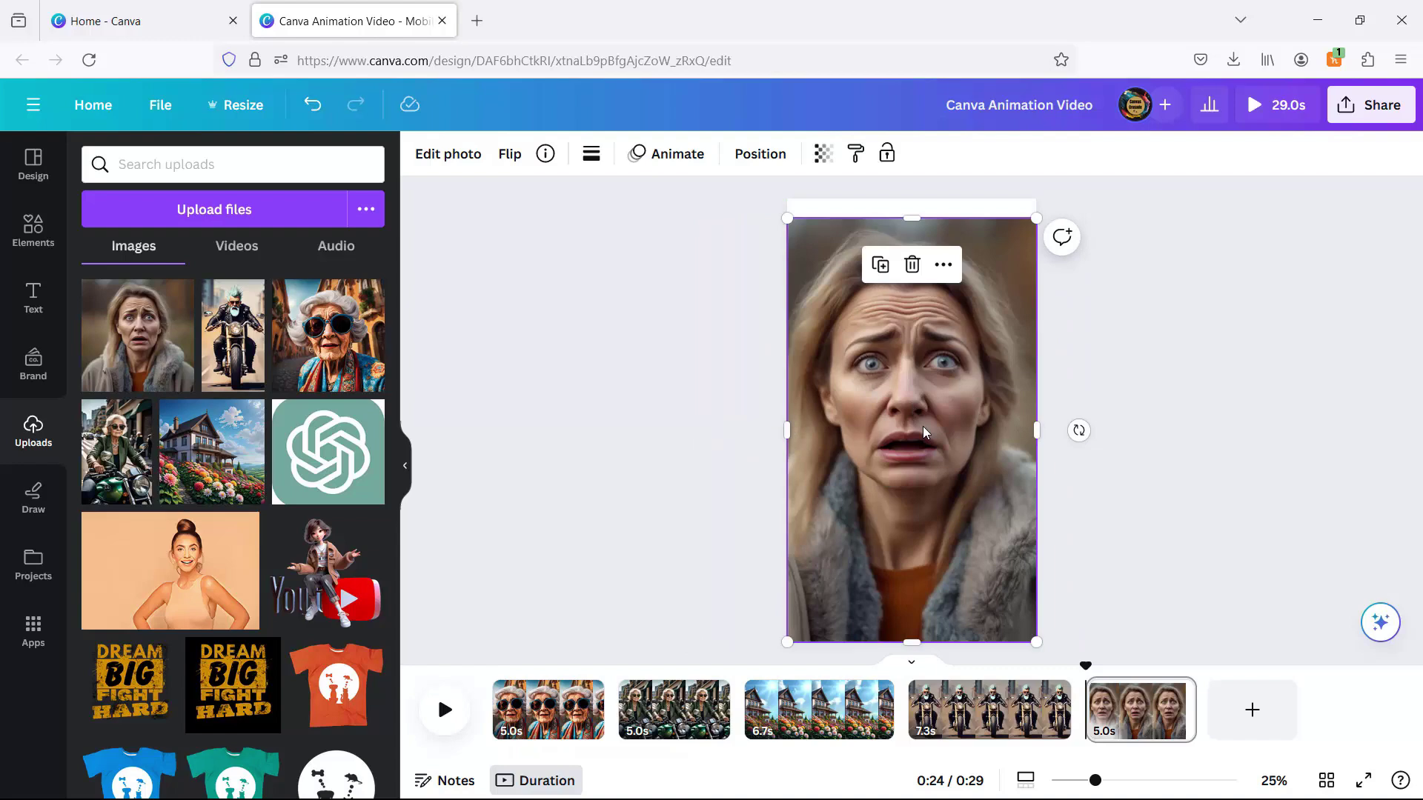
{"action": "left_click", "coordinate": [448, 153]}
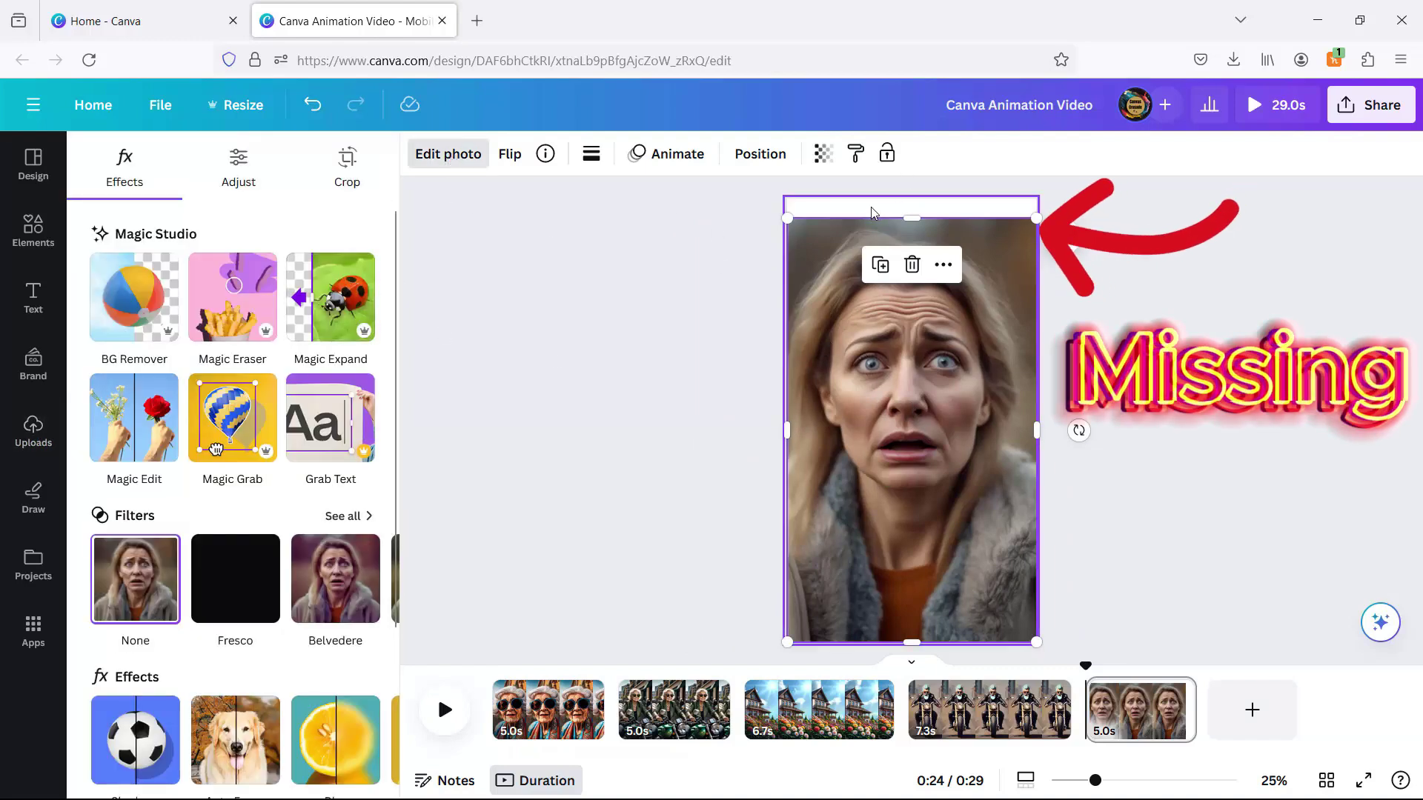
Step: Extend the woman photo to the whole page with Magic Expand and apply the chosen result
{"action": "left_click", "coordinate": [869, 207]}
{"action": "left_click", "coordinate": [859, 317]}
{"action": "left_click", "coordinate": [451, 156]}
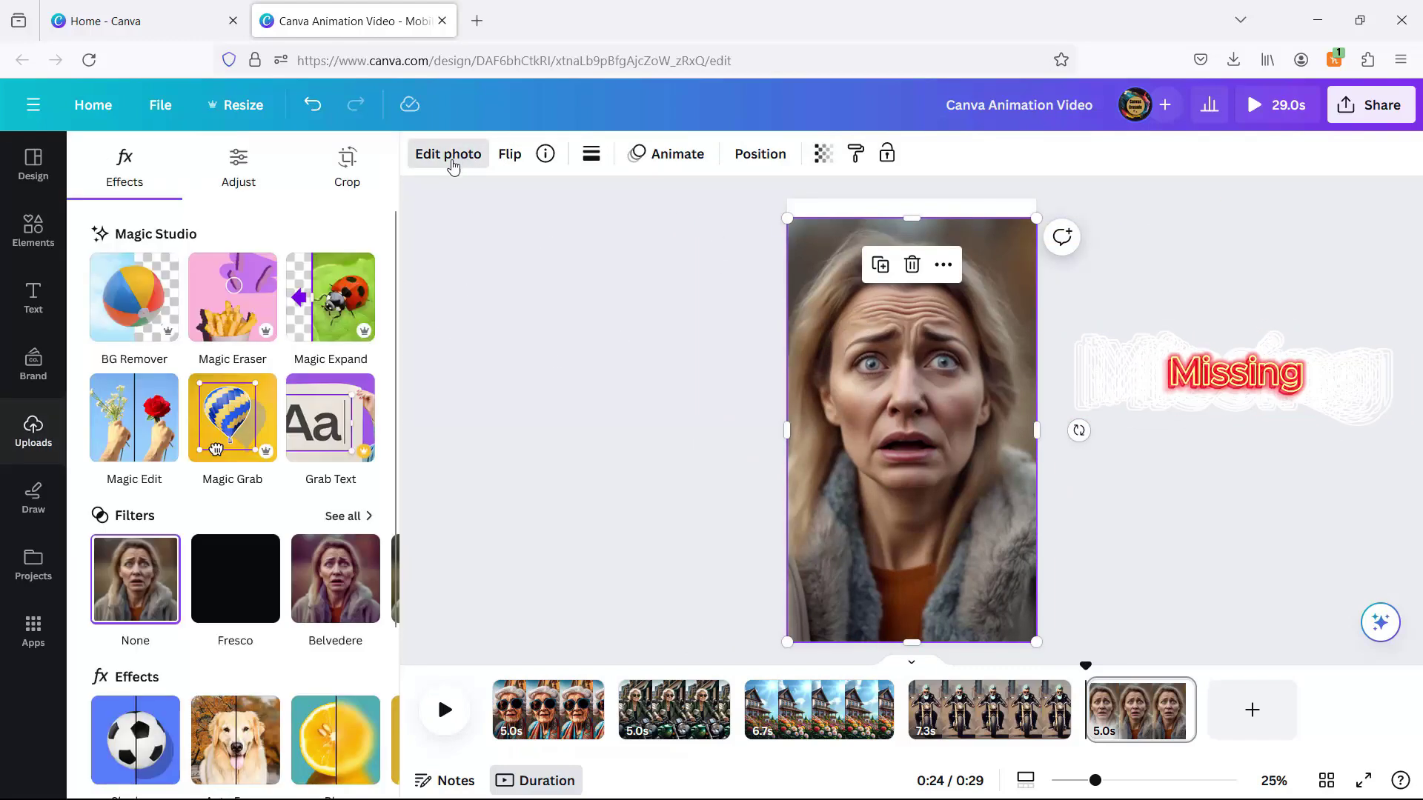
{"action": "left_click", "coordinate": [324, 309]}
{"action": "left_click", "coordinate": [236, 360]}
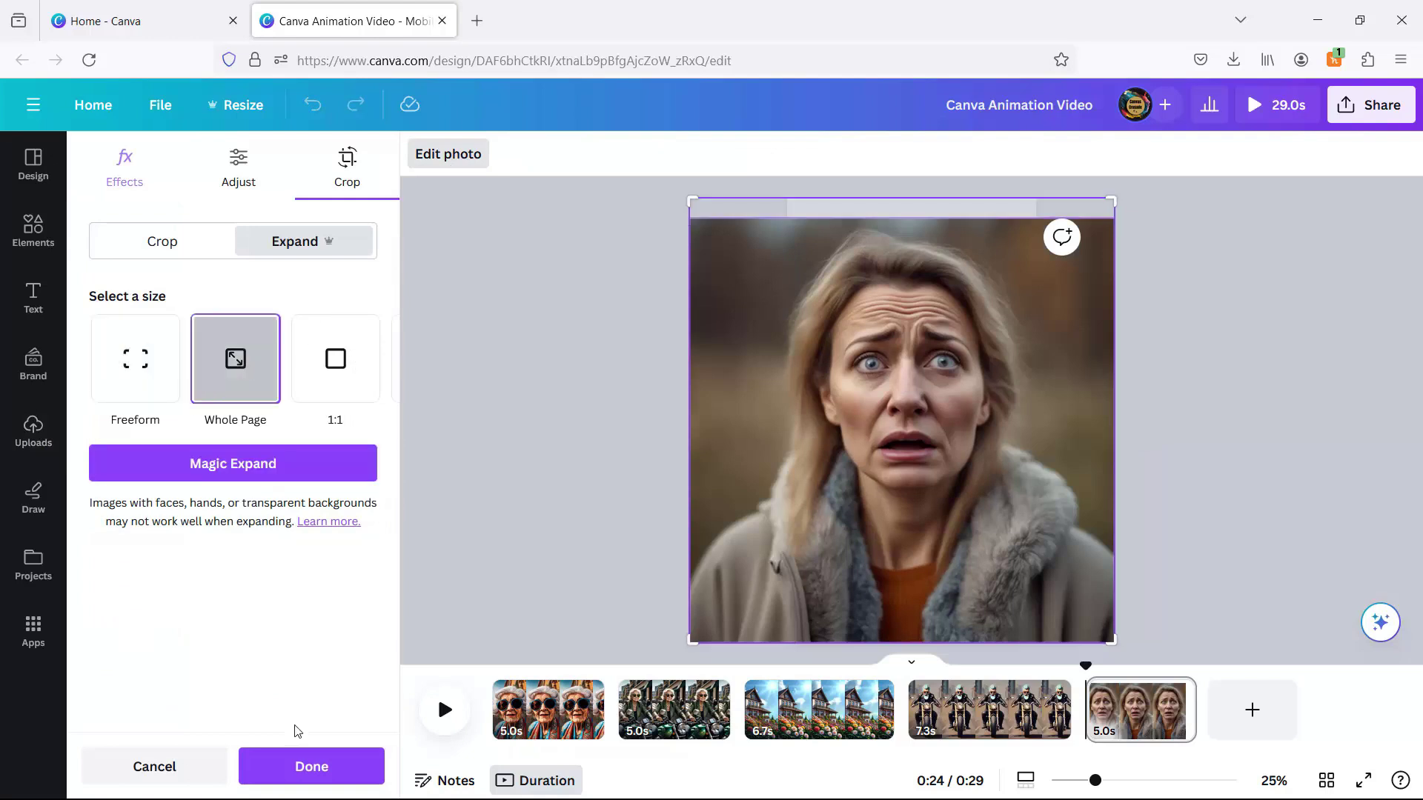
{"action": "left_click", "coordinate": [279, 464]}
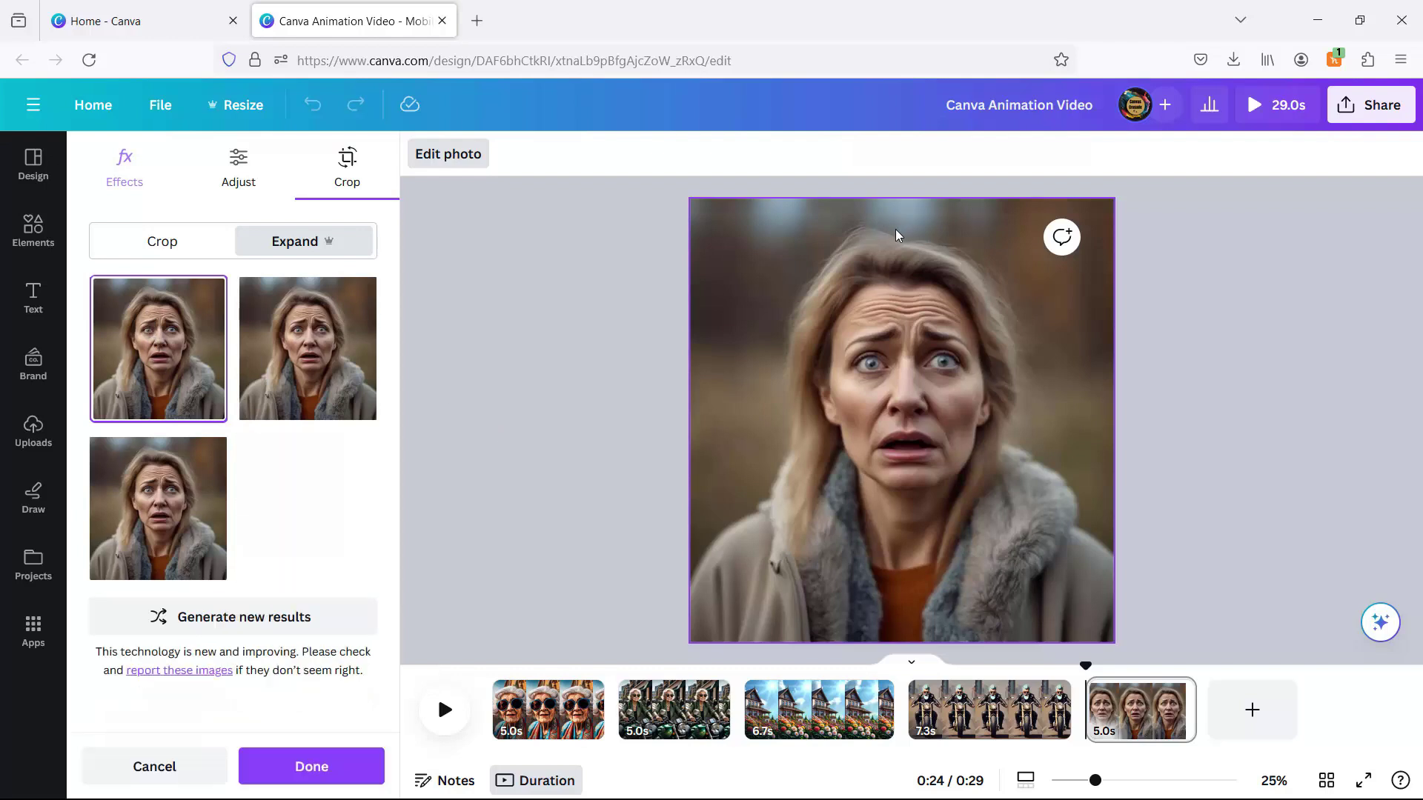
{"action": "left_click", "coordinate": [300, 763]}
Step: Cut the woman out with Magic Grab and trim the frame's sides to the image edges
{"action": "left_click", "coordinate": [459, 159]}
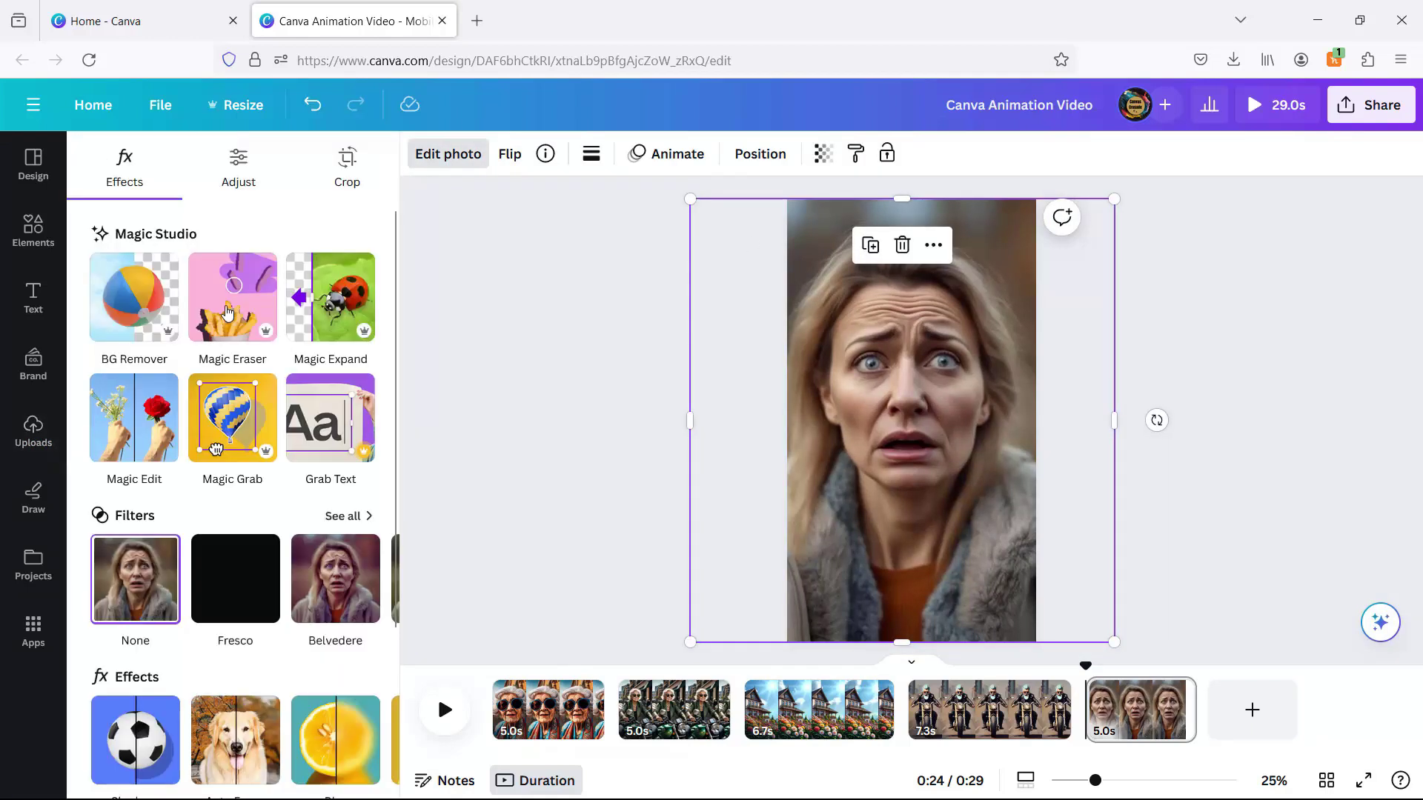
{"action": "left_click", "coordinate": [232, 407]}
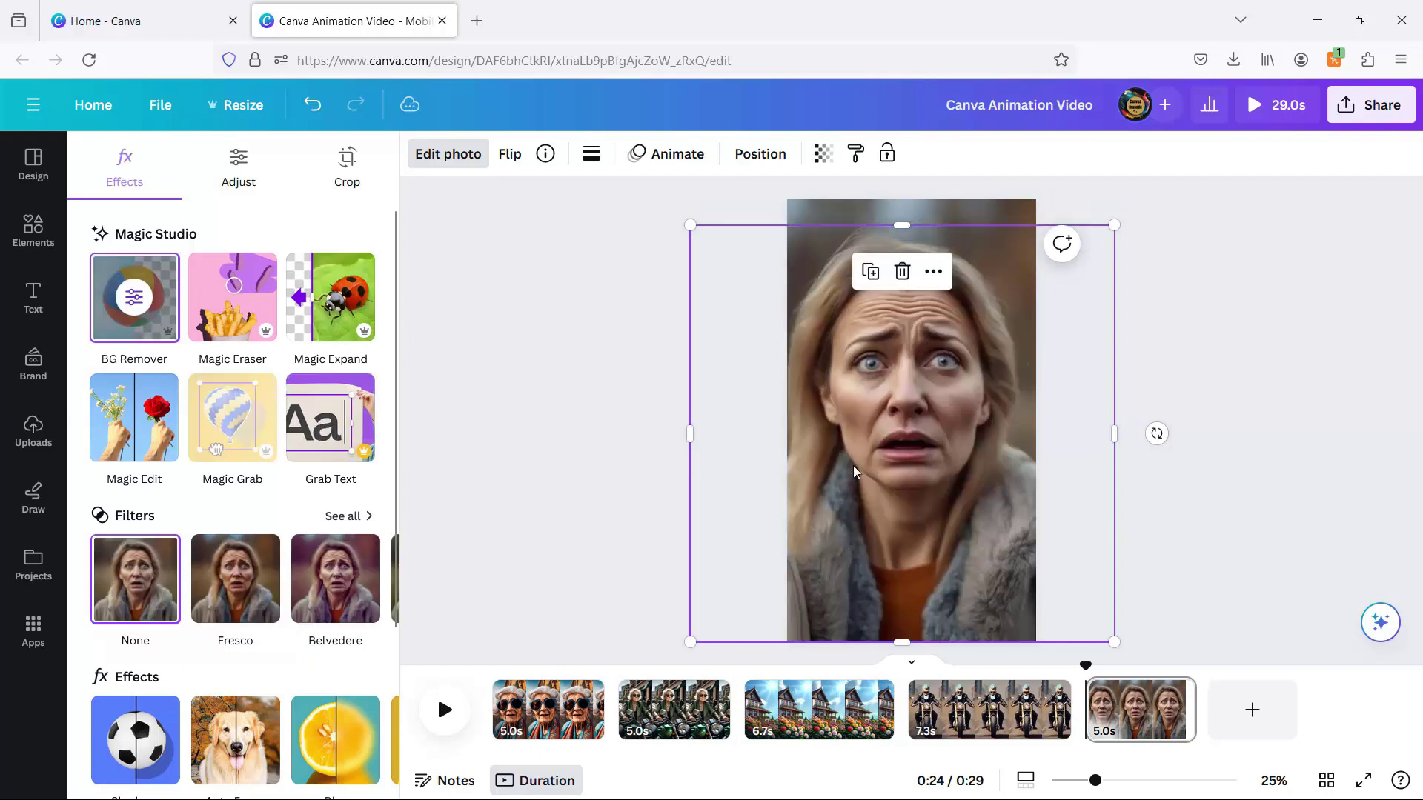
{"action": "left_click_drag", "start_coordinate": [688, 433], "coordinate": [787, 432]}
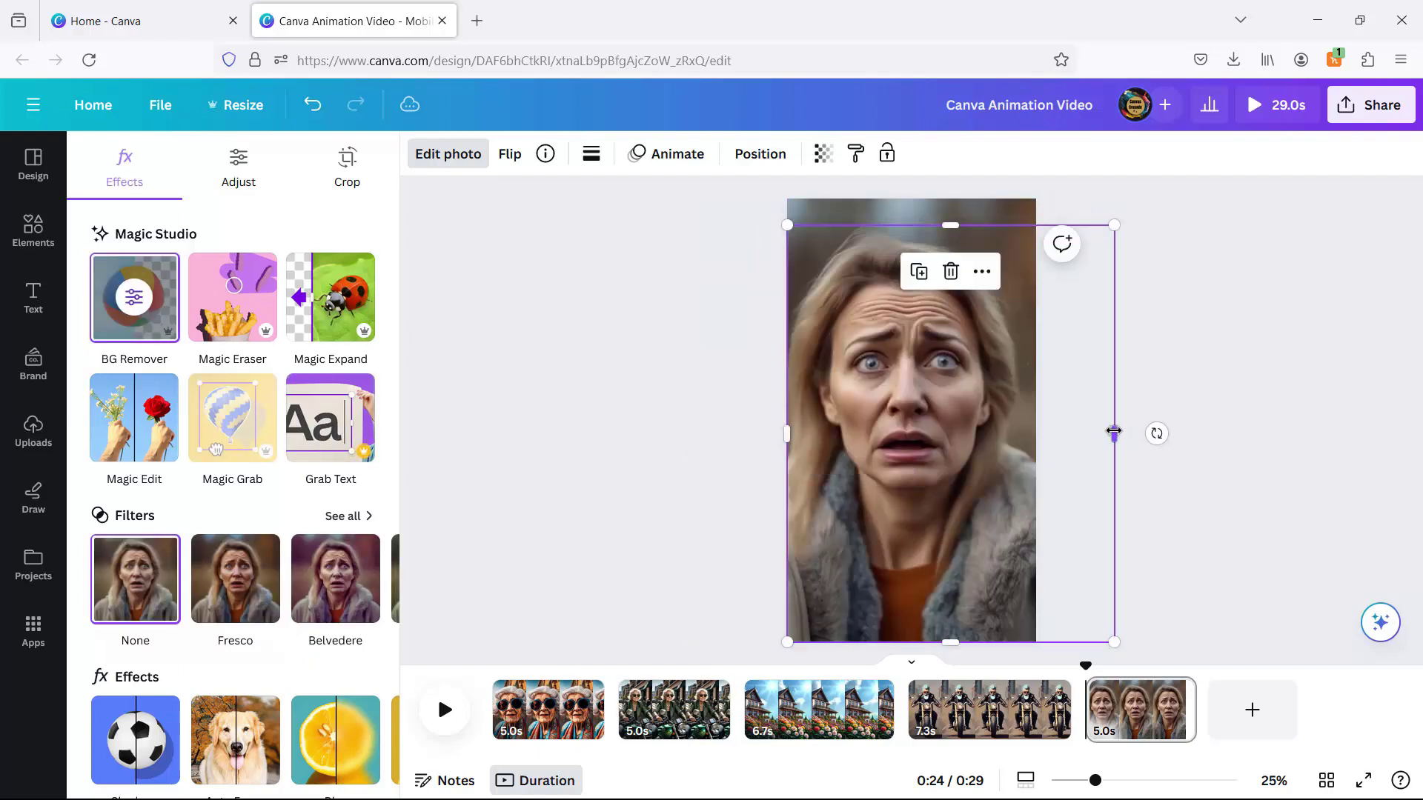
{"action": "left_click_drag", "start_coordinate": [1114, 430], "coordinate": [1036, 431]}
{"action": "mouse_move", "coordinate": [912, 430]}
{"action": "left_mouse_down"}
{"action": "mouse_move", "coordinate": [877, 430]}
{"action": "mouse_move", "coordinate": [928, 430]}
{"action": "left_mouse_up"}
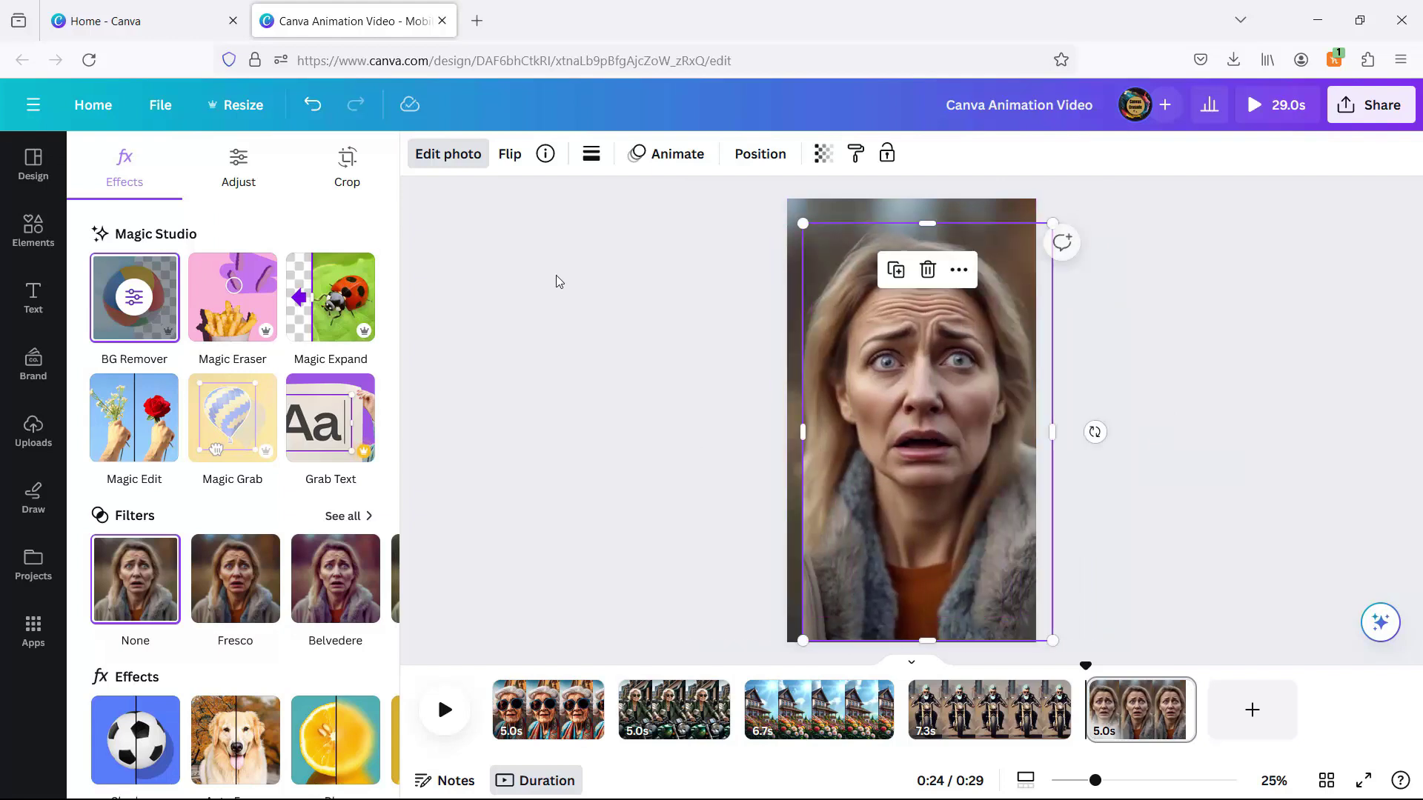
Step: Give the woman cutout the Stomp animation on enter and preview it
{"action": "left_click", "coordinate": [312, 108]}
{"action": "left_click", "coordinate": [667, 155]}
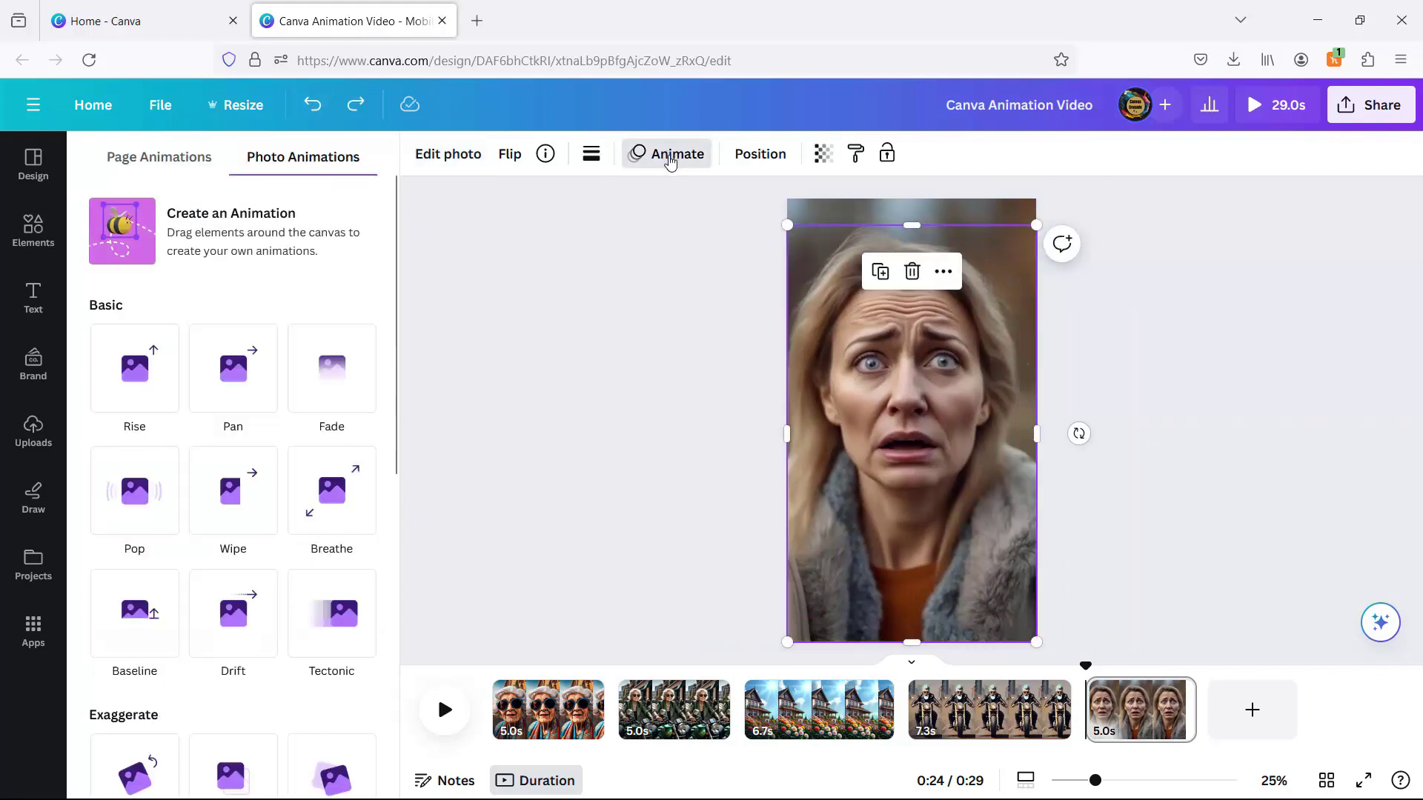
{"action": "scroll", "coordinate": [273, 378], "scroll_direction": "down", "scroll_amount": 7}
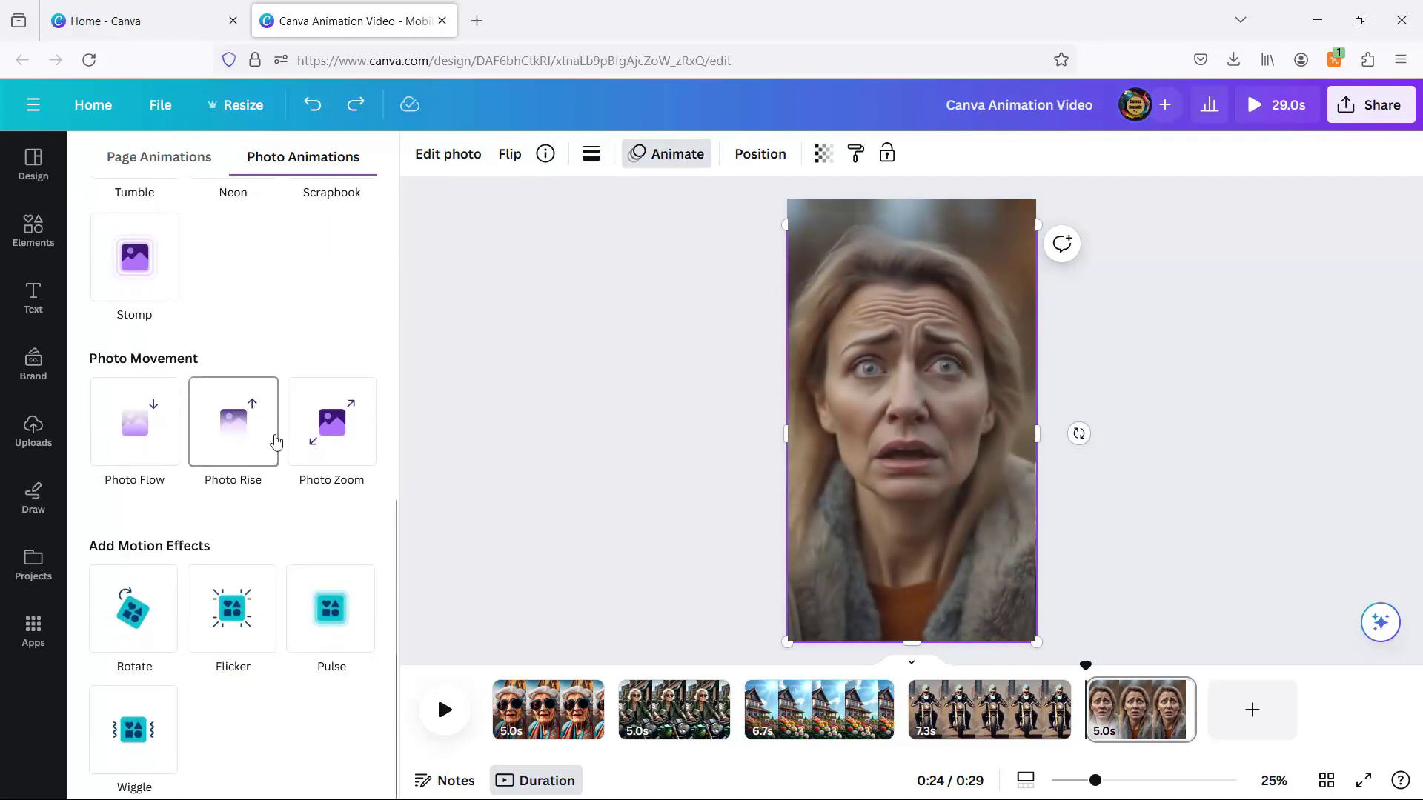
{"action": "scroll", "coordinate": [286, 470], "scroll_direction": "up", "scroll_amount": 2}
{"action": "scroll", "coordinate": [289, 467], "scroll_direction": "up", "scroll_amount": 1}
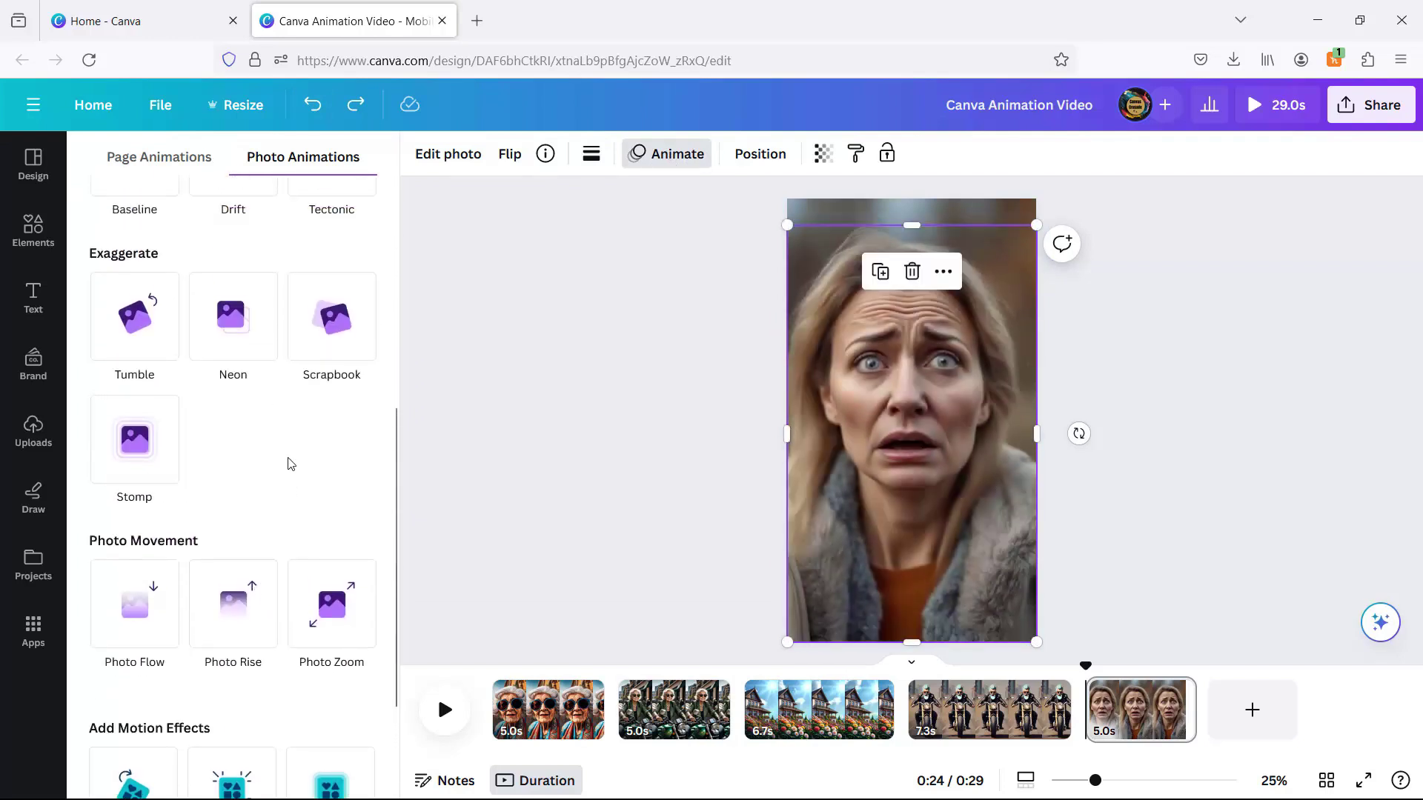
{"action": "left_click", "coordinate": [148, 458]}
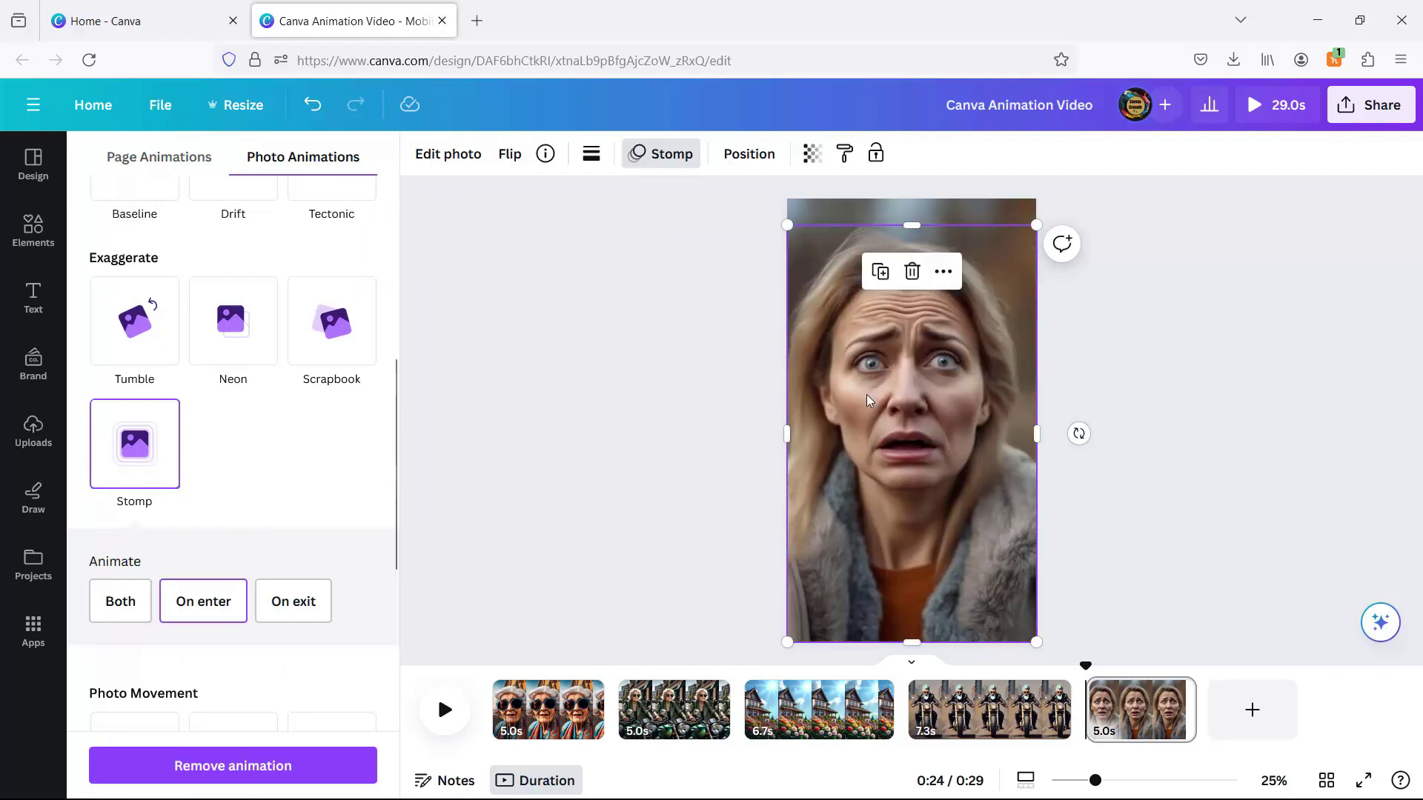
{"action": "left_click", "coordinate": [445, 712]}
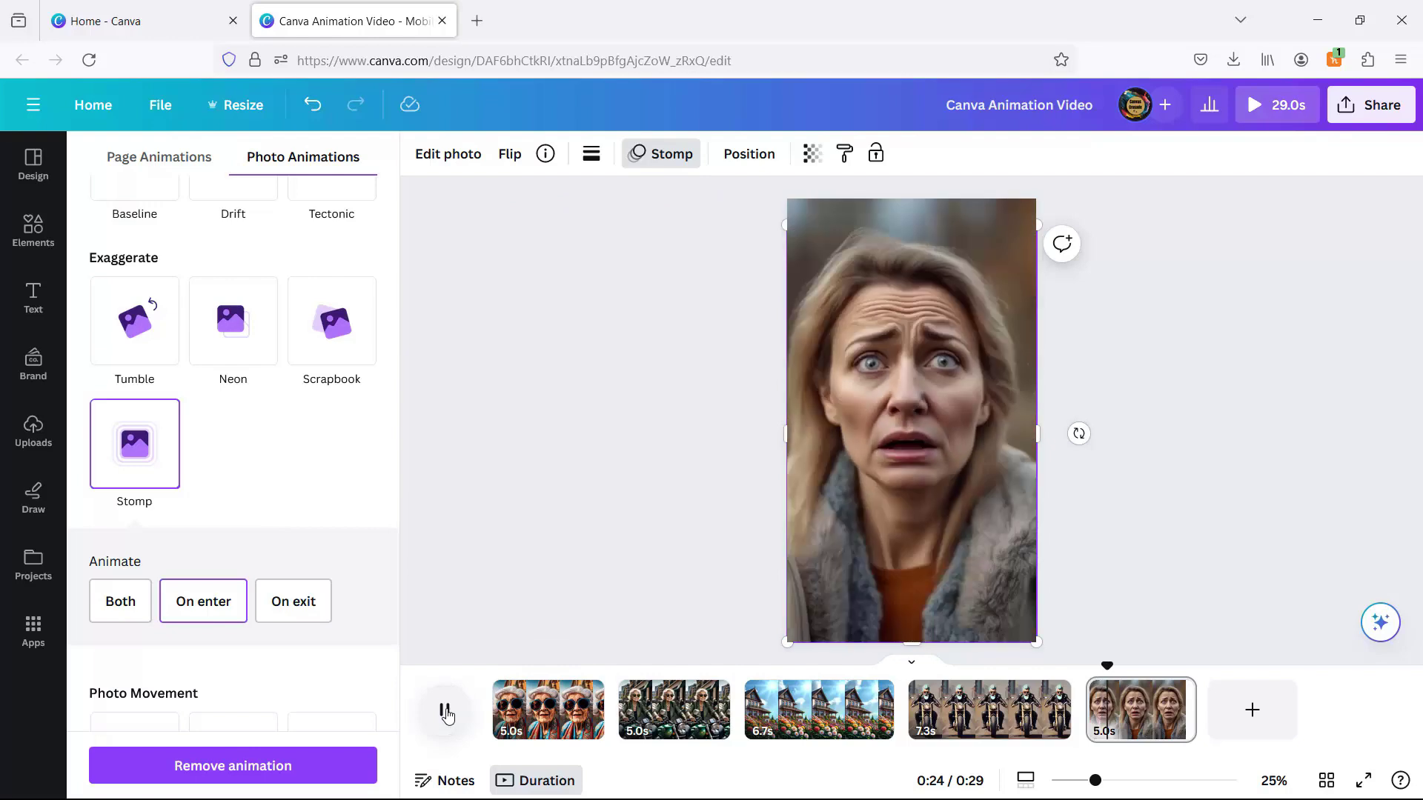
{"action": "left_click", "coordinate": [446, 712]}
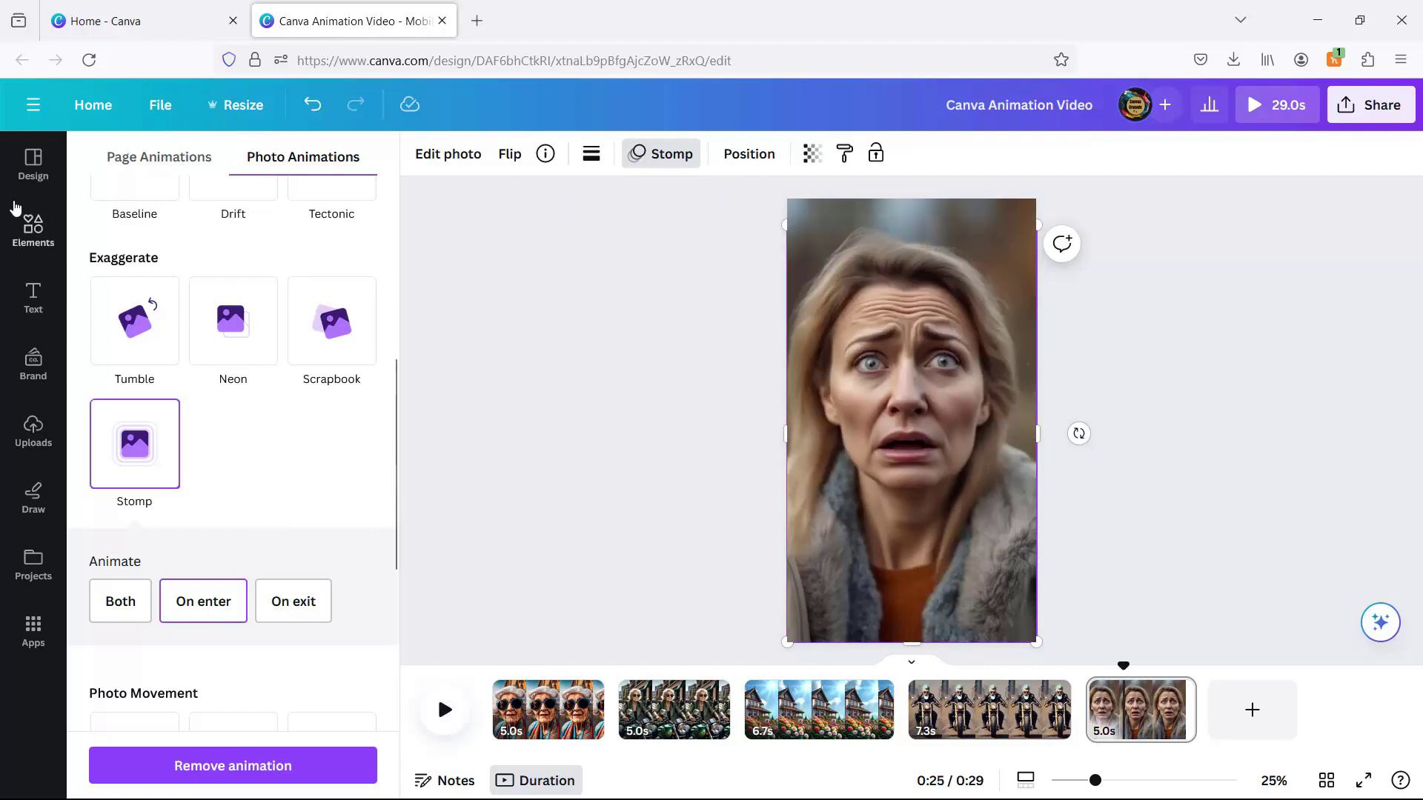
Step: Search Elements for 'Pop Surprise Line' and add the black sunburst line graphic to the last slide
{"action": "left_click", "coordinate": [33, 226]}
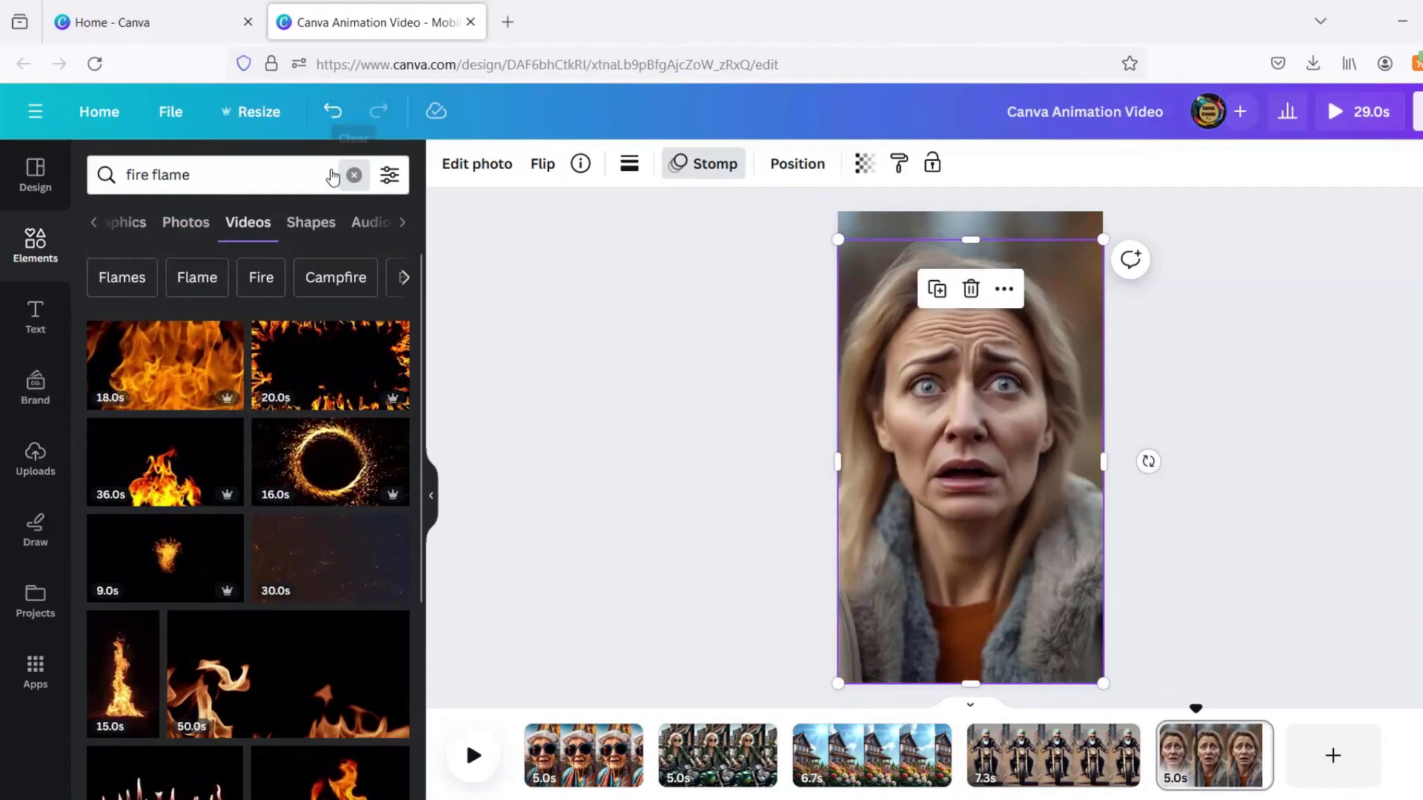
{"action": "left_click", "coordinate": [331, 163]}
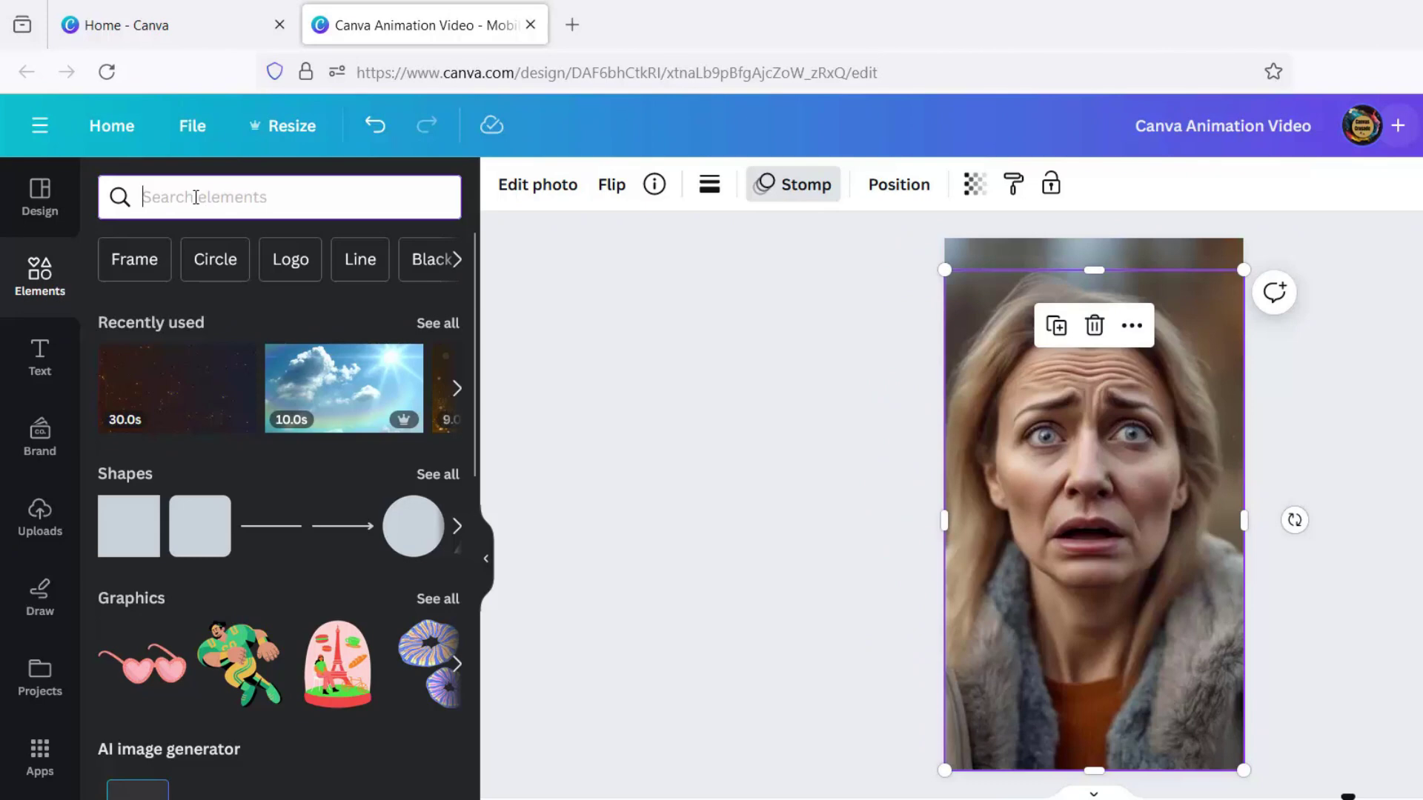
{"action": "type", "text": "pop"}
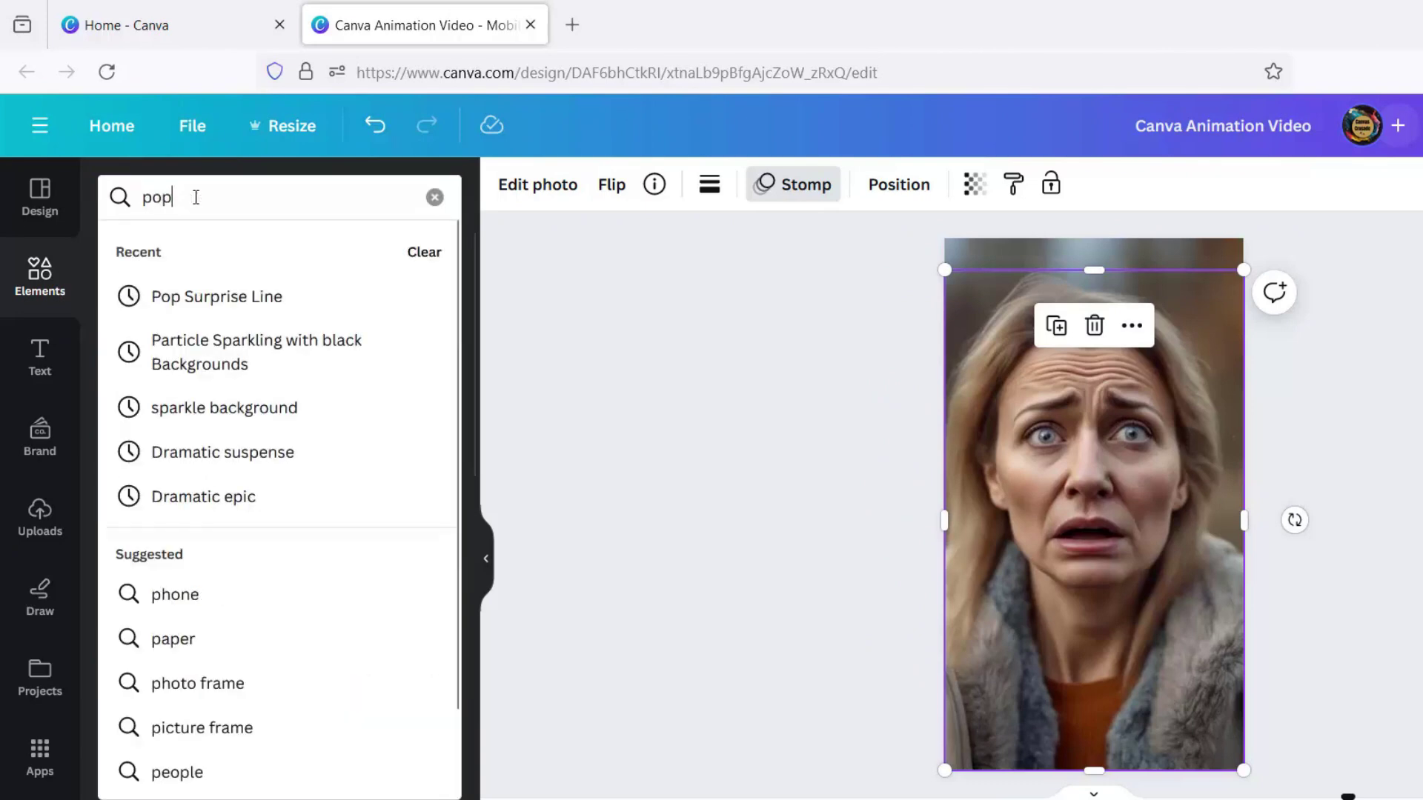
{"action": "left_click", "coordinate": [200, 303]}
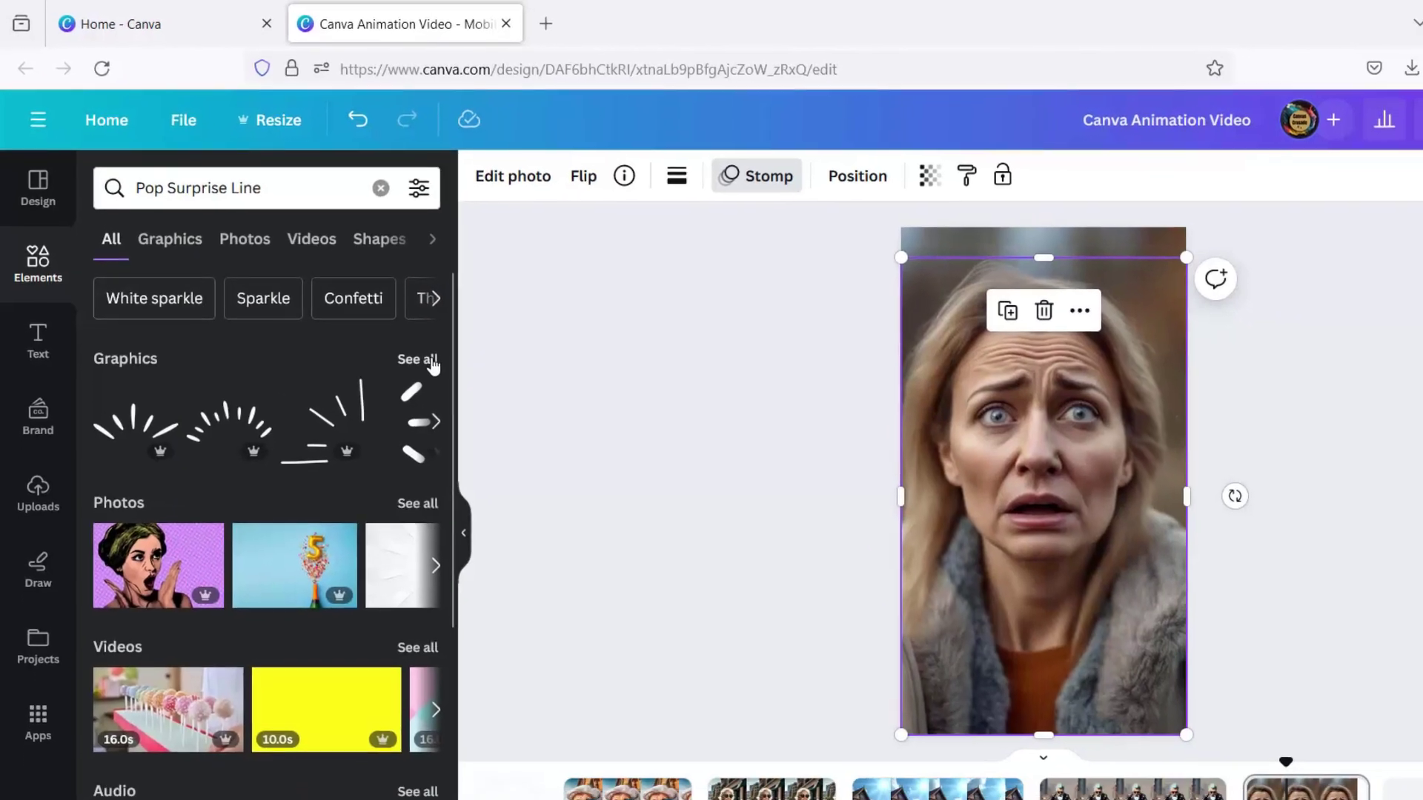
{"action": "left_click", "coordinate": [430, 361]}
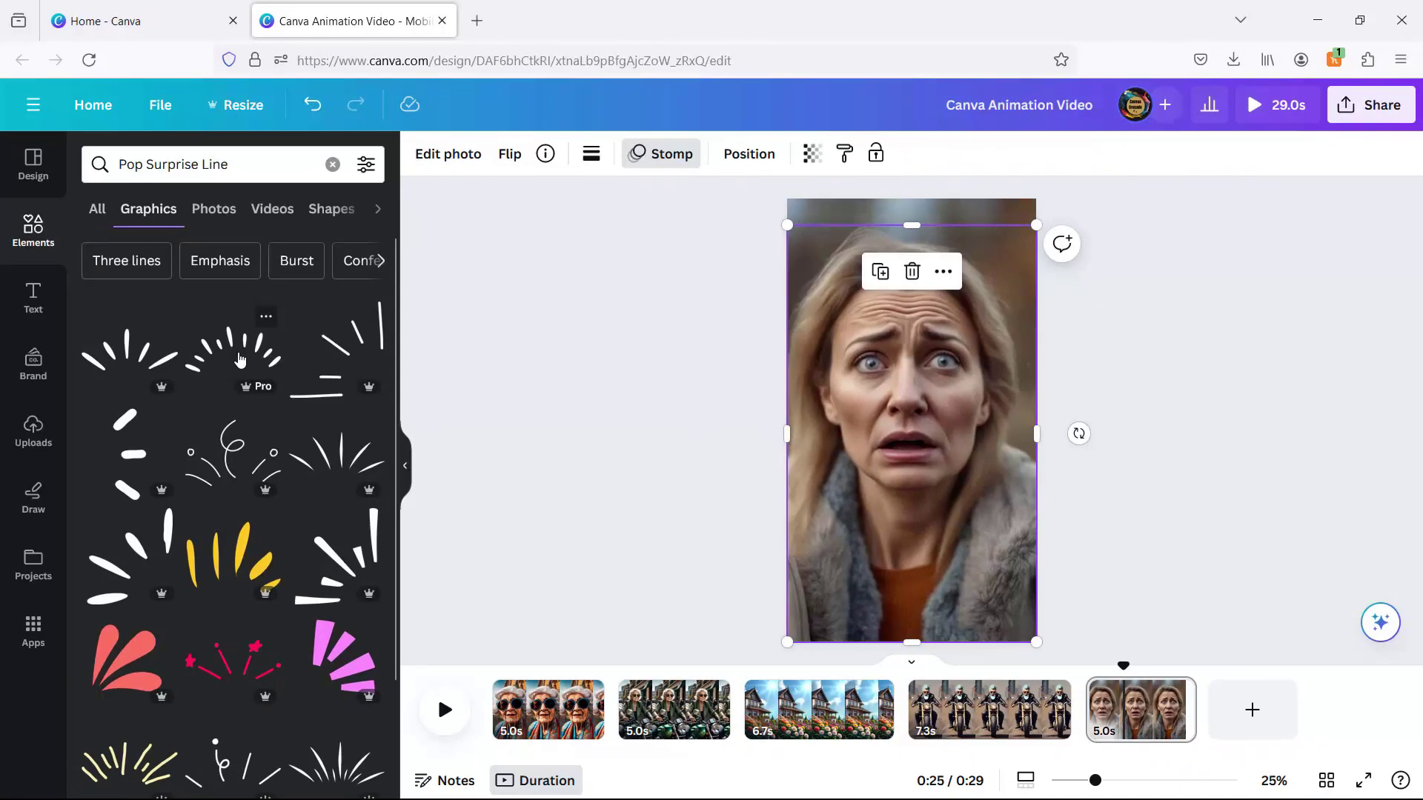
{"action": "left_click", "coordinate": [239, 360]}
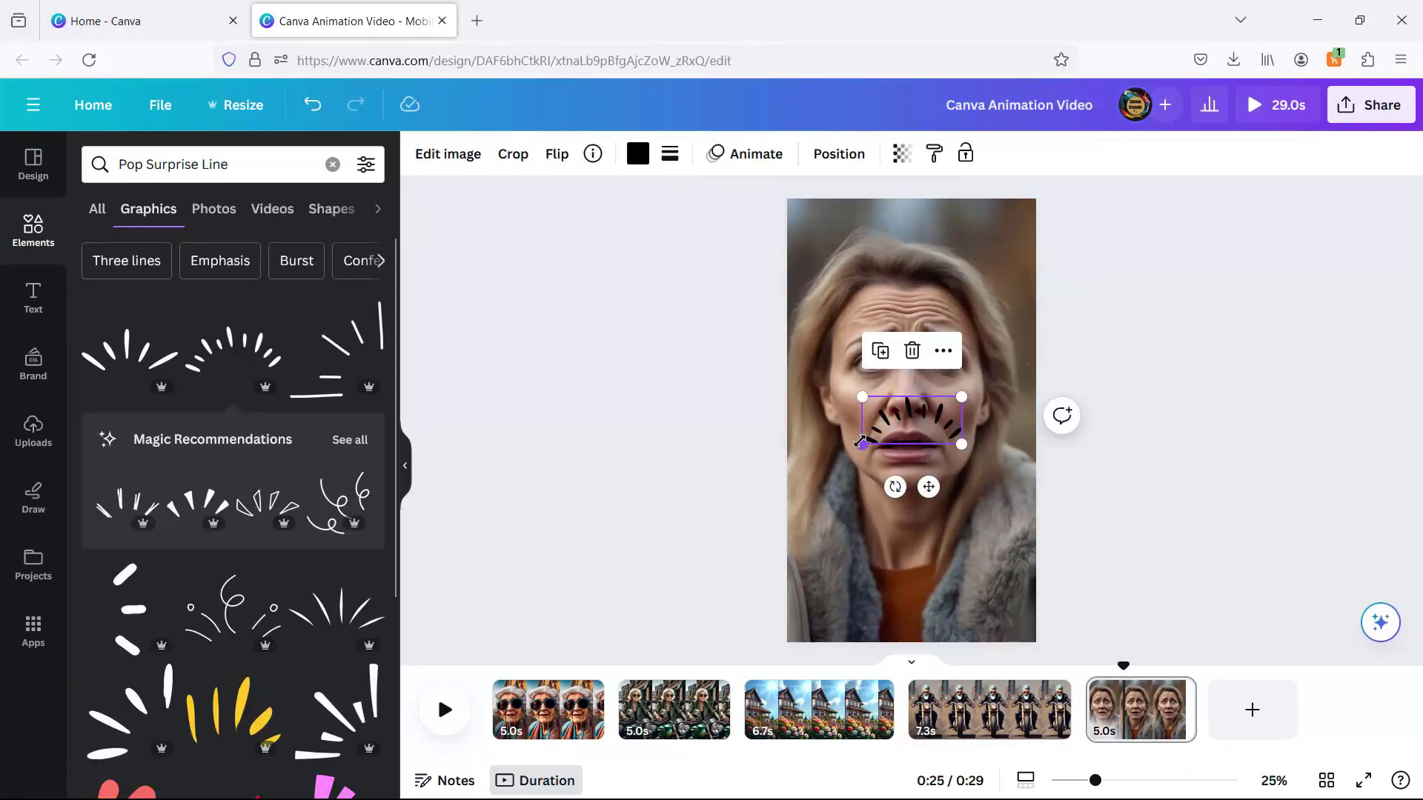
Step: Enlarge the sunburst and position it just above the worried woman's head, nudging her photo down
{"action": "left_click_drag", "start_coordinate": [853, 474], "coordinate": [824, 464]}
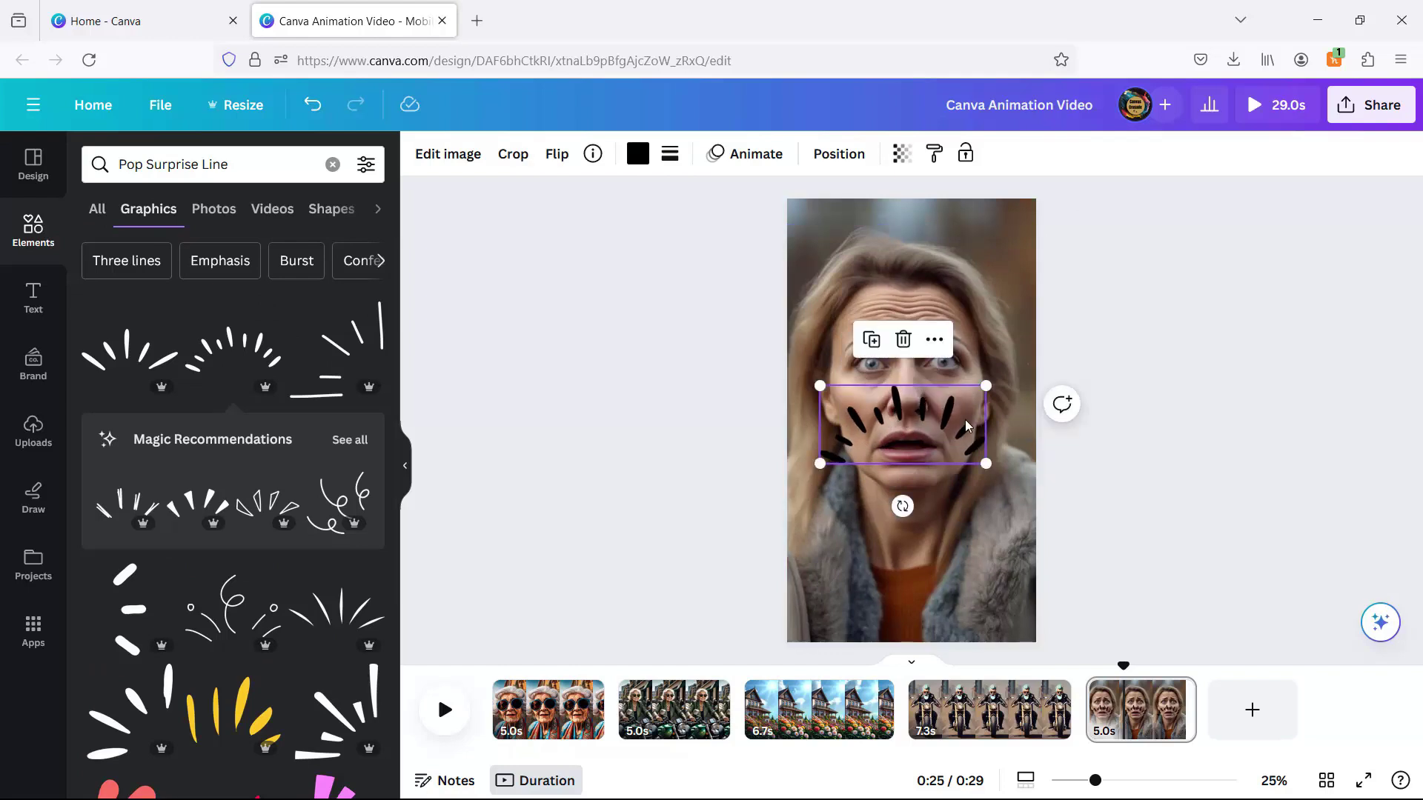
{"action": "left_click_drag", "start_coordinate": [972, 395], "coordinate": [954, 238]}
{"action": "left_click", "coordinate": [969, 413]}
{"action": "left_click_drag", "start_coordinate": [970, 412], "coordinate": [978, 437]}
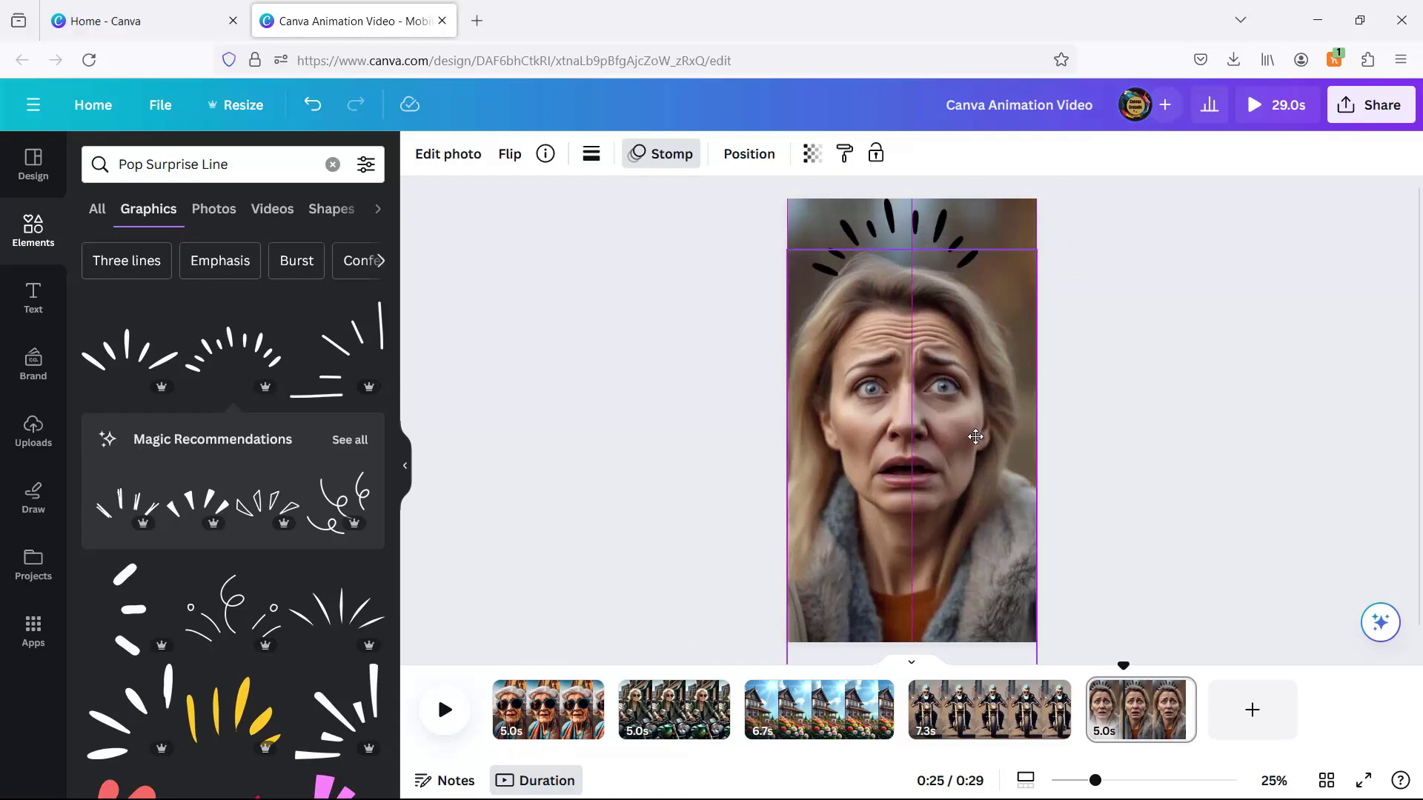
{"action": "left_click_drag", "start_coordinate": [925, 374], "coordinate": [926, 386]}
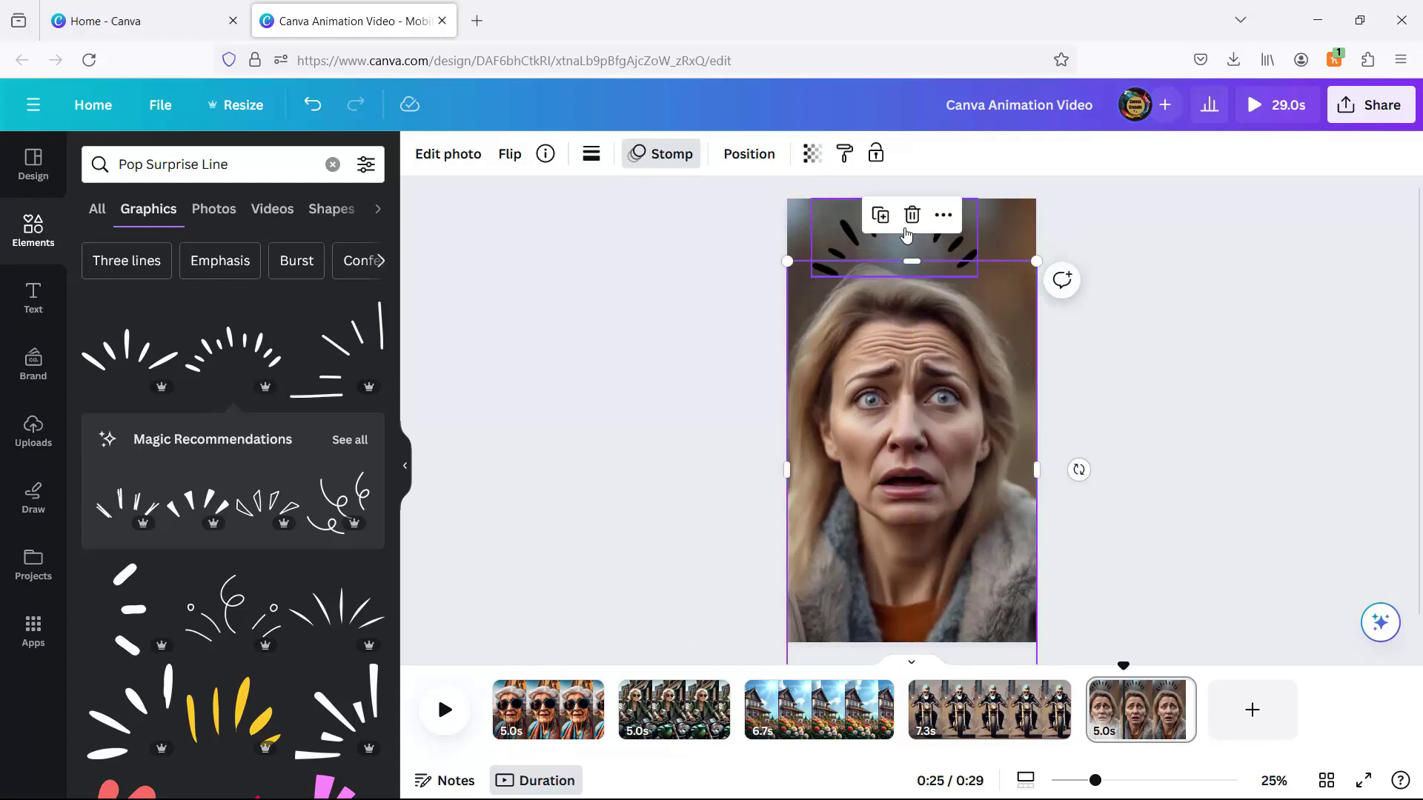
{"action": "left_click", "coordinate": [952, 251]}
{"action": "left_click_drag", "start_coordinate": [953, 250], "coordinate": [945, 252]}
Step: Recolour the sunburst graphic white and play back the ending to check it
{"action": "left_click", "coordinate": [637, 155]}
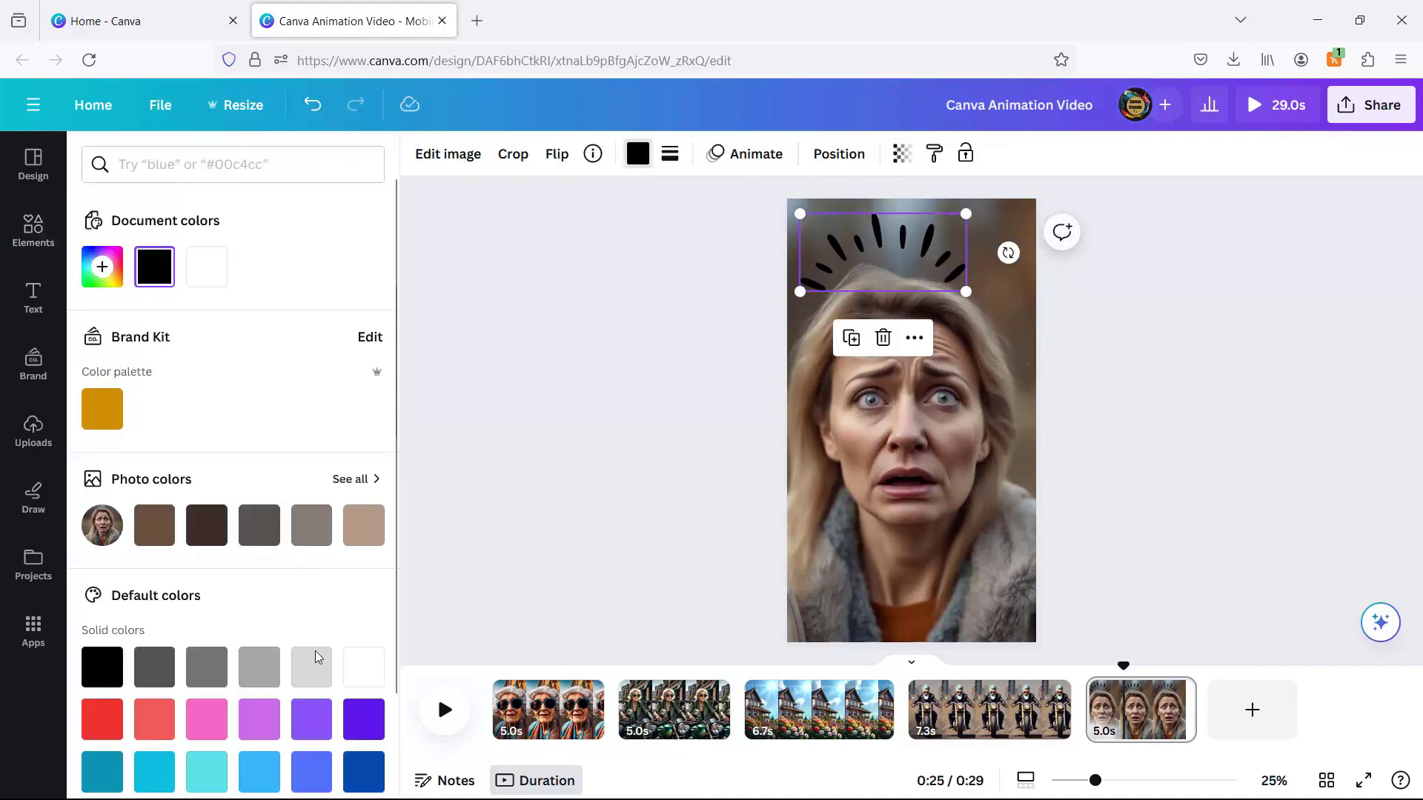
{"action": "left_click", "coordinate": [370, 676]}
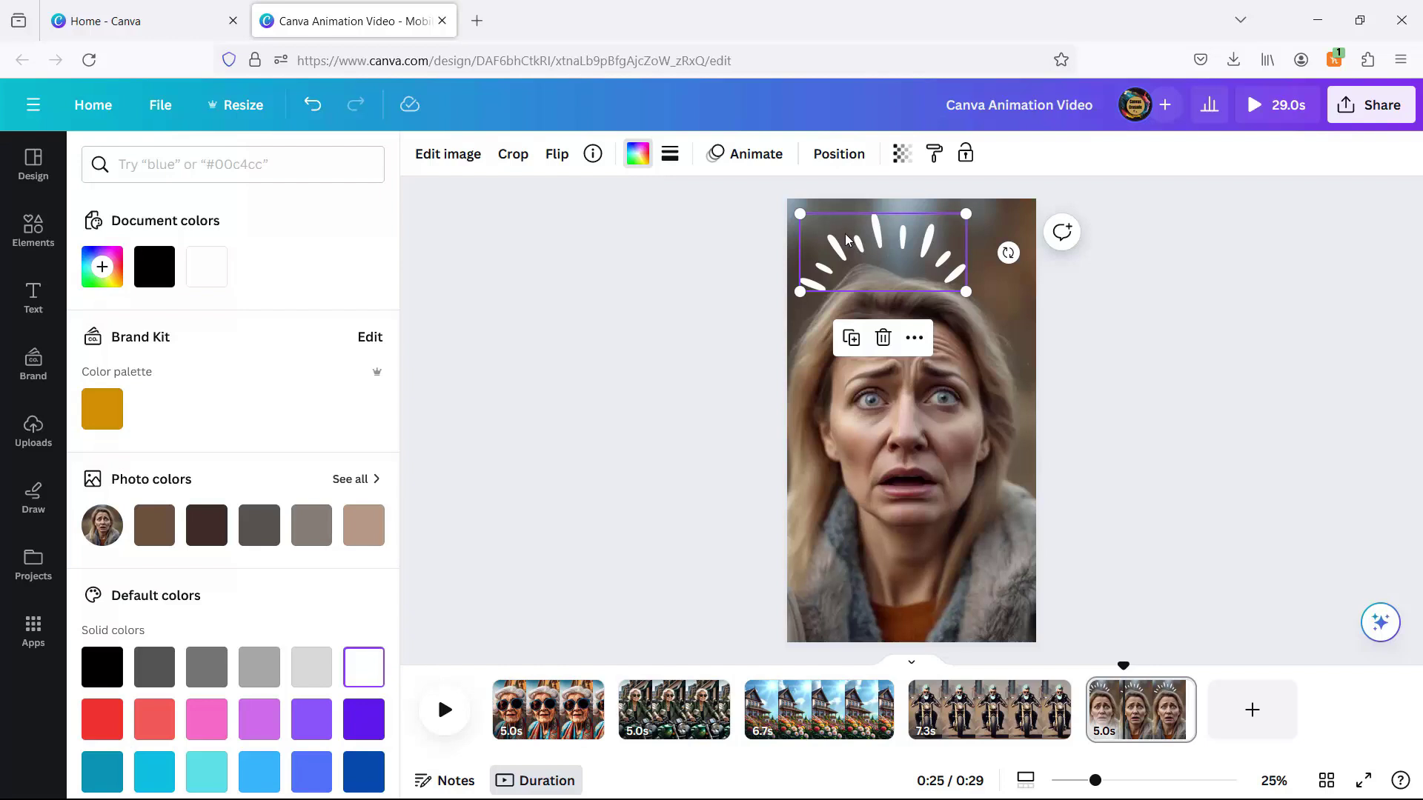
{"action": "left_click_drag", "start_coordinate": [1122, 670], "coordinate": [1062, 665]}
{"action": "left_click", "coordinate": [441, 711]}
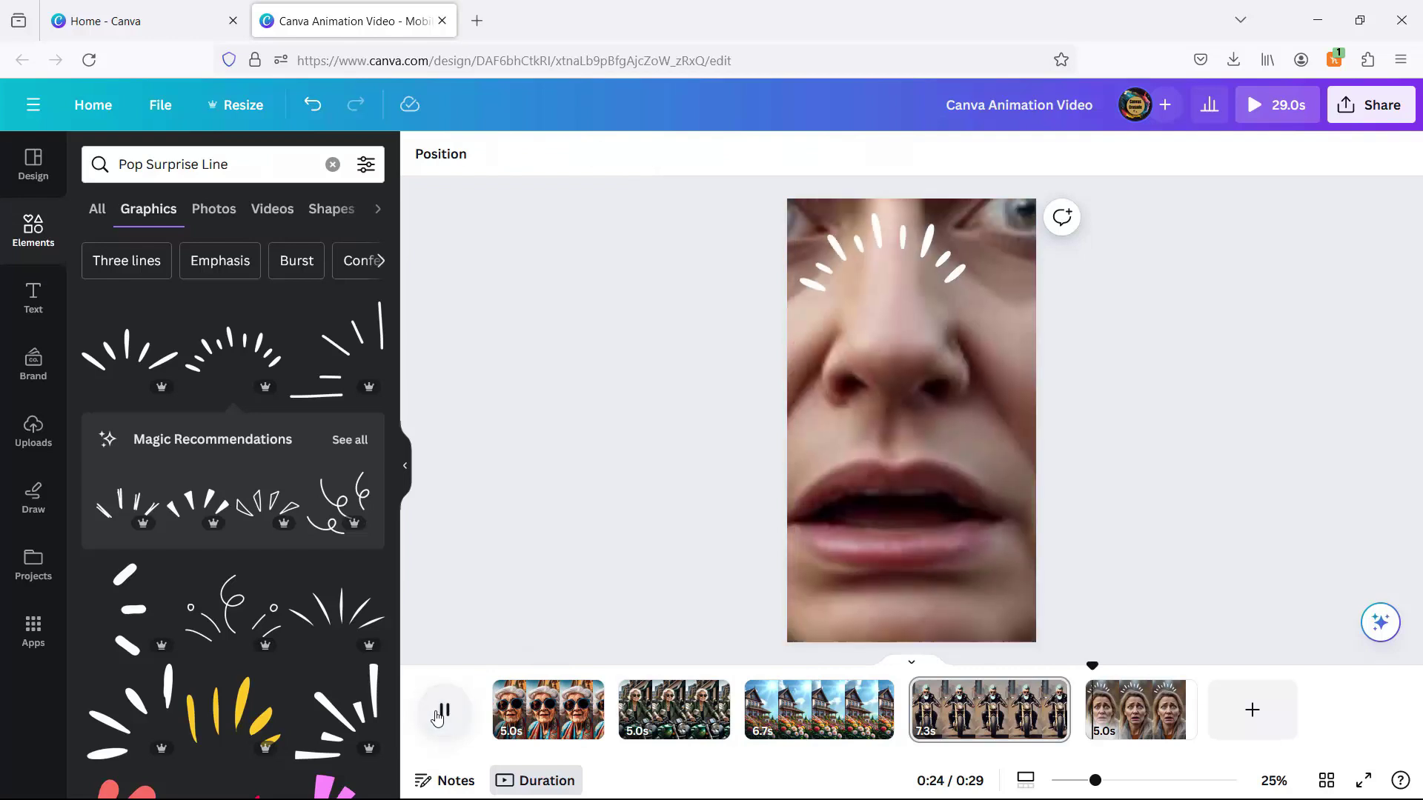
{"action": "left_click", "coordinate": [442, 712]}
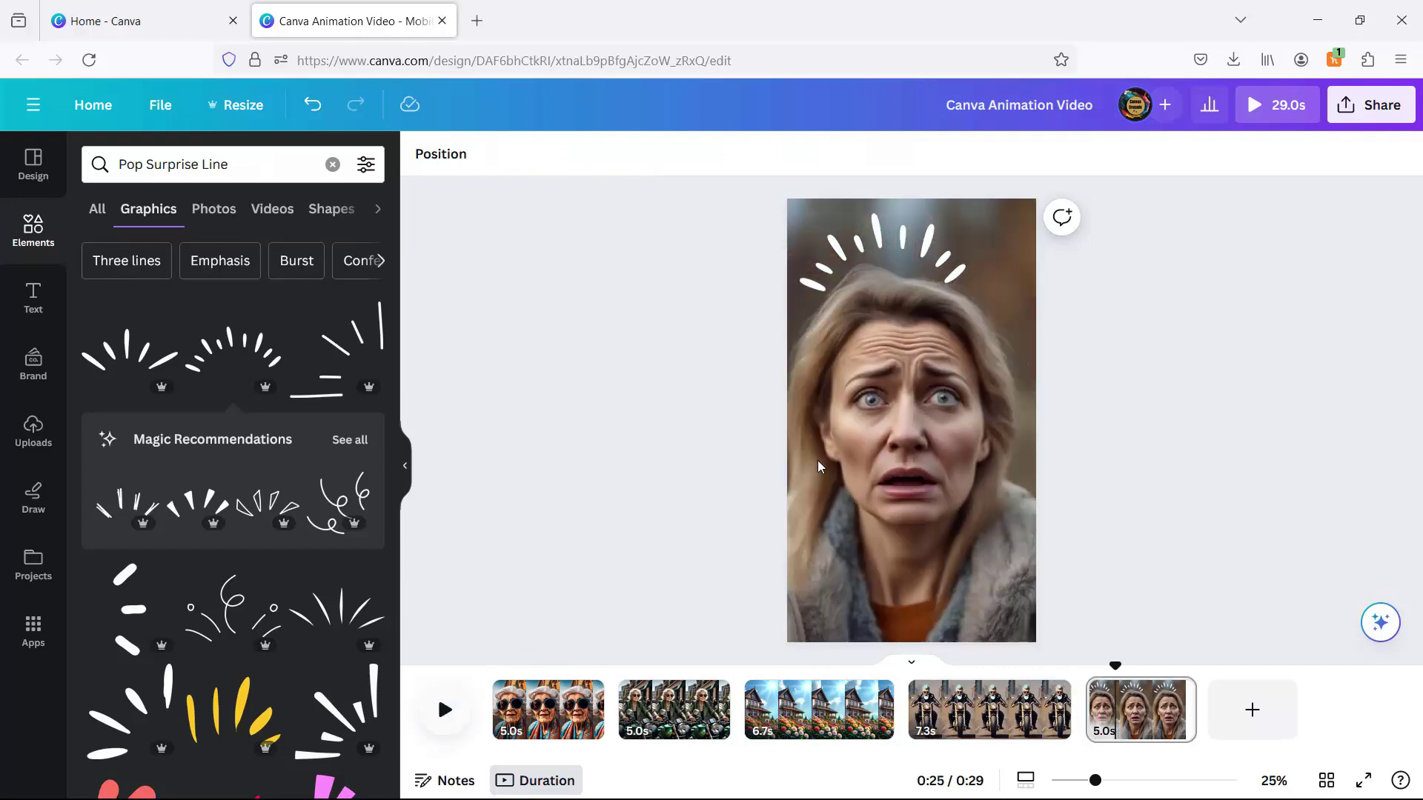
{"action": "left_click", "coordinate": [936, 257]}
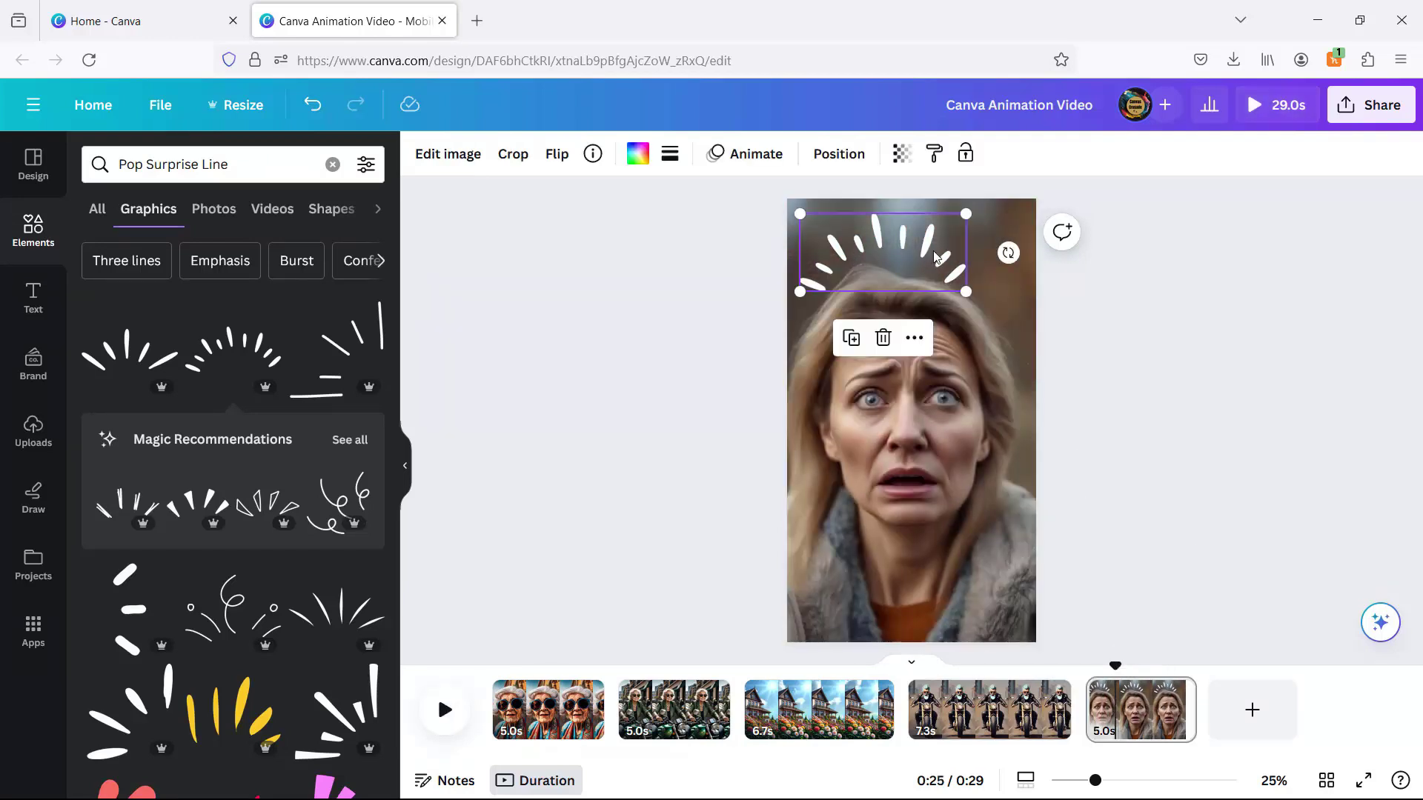
Step: Delay the sunburst's timeline start so it appears partway in, running about 4.4 seconds, then preview
{"action": "right_click", "coordinate": [935, 258]}
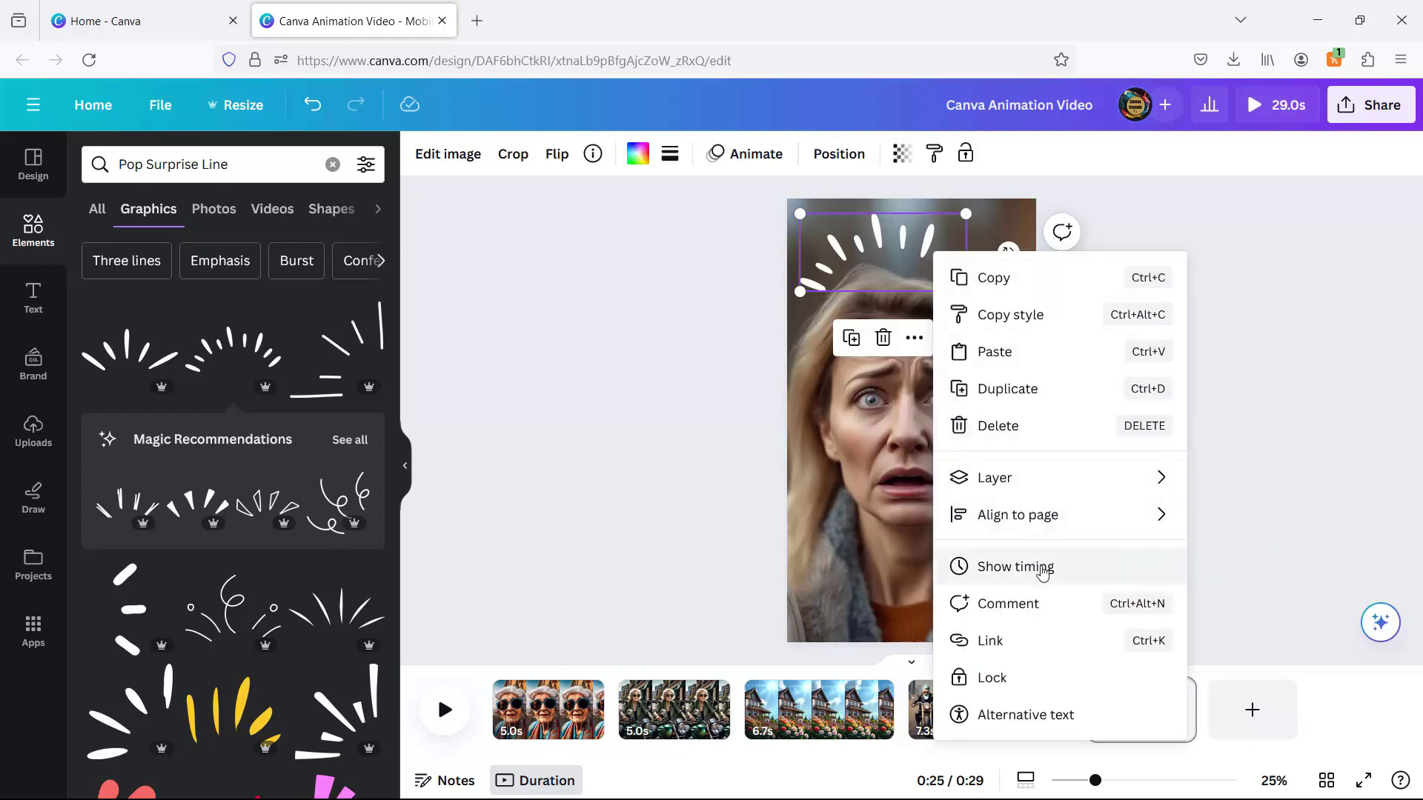
{"action": "left_click", "coordinate": [1015, 567]}
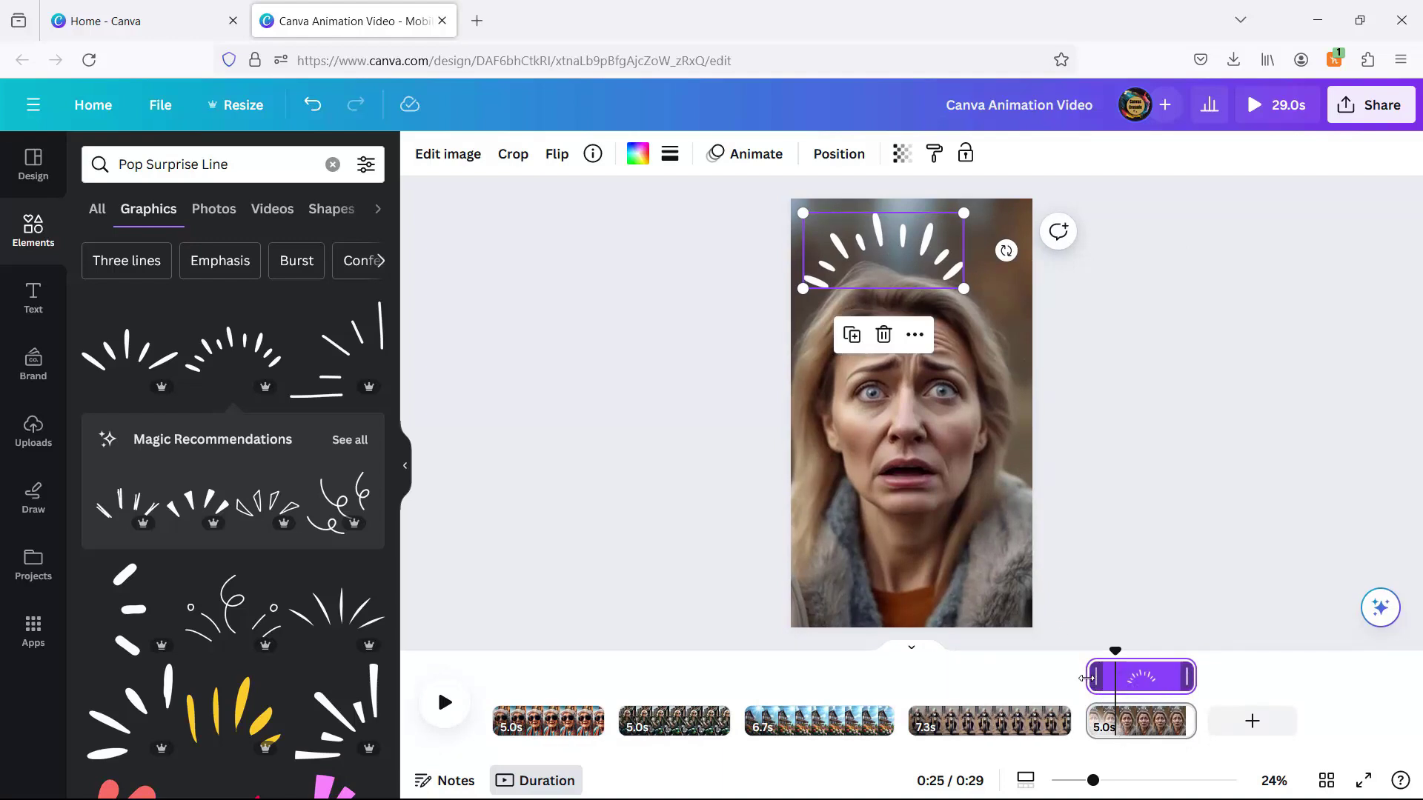
{"action": "left_click_drag", "start_coordinate": [1086, 679], "coordinate": [1098, 677]}
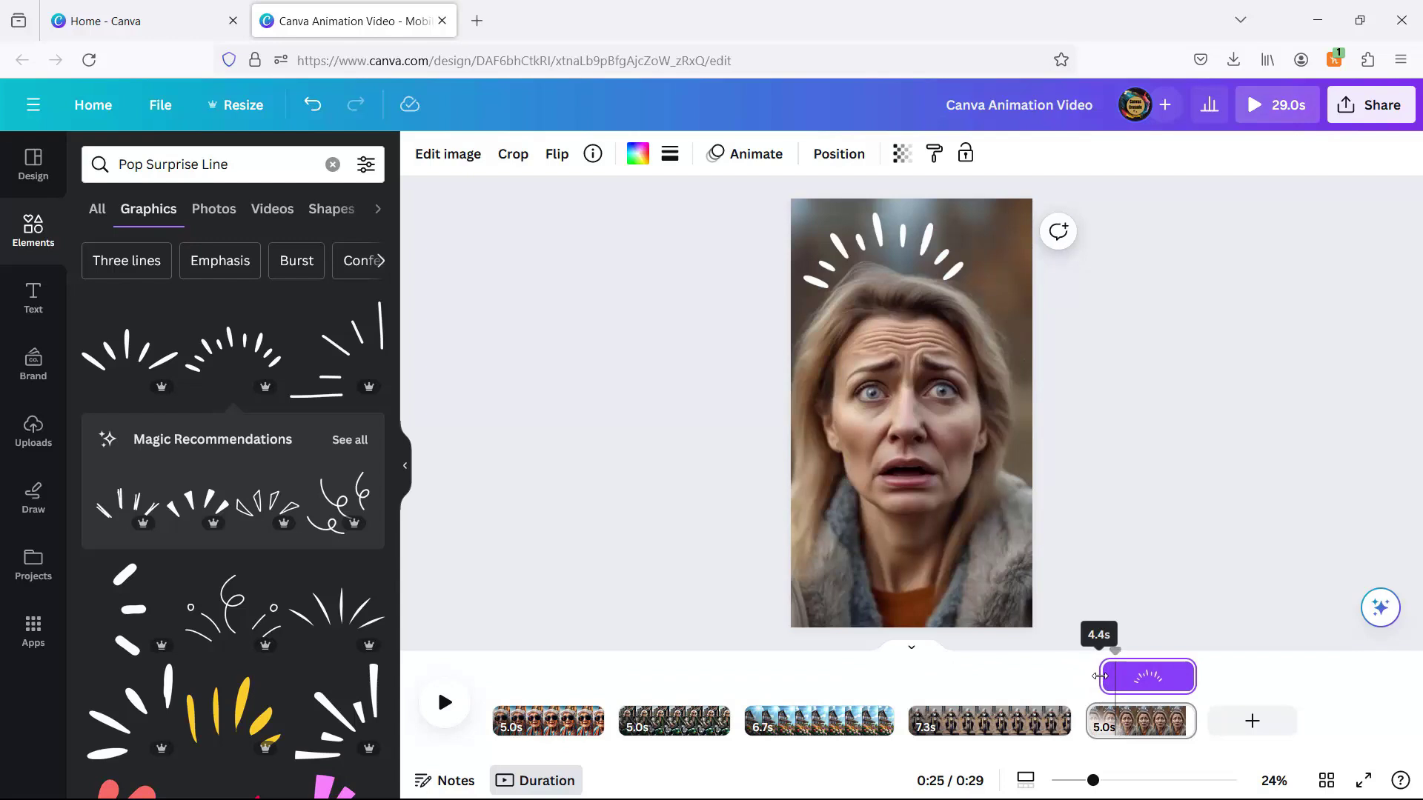
{"action": "left_click_drag", "start_coordinate": [1098, 677], "coordinate": [1052, 654]}
{"action": "left_click", "coordinate": [445, 710]}
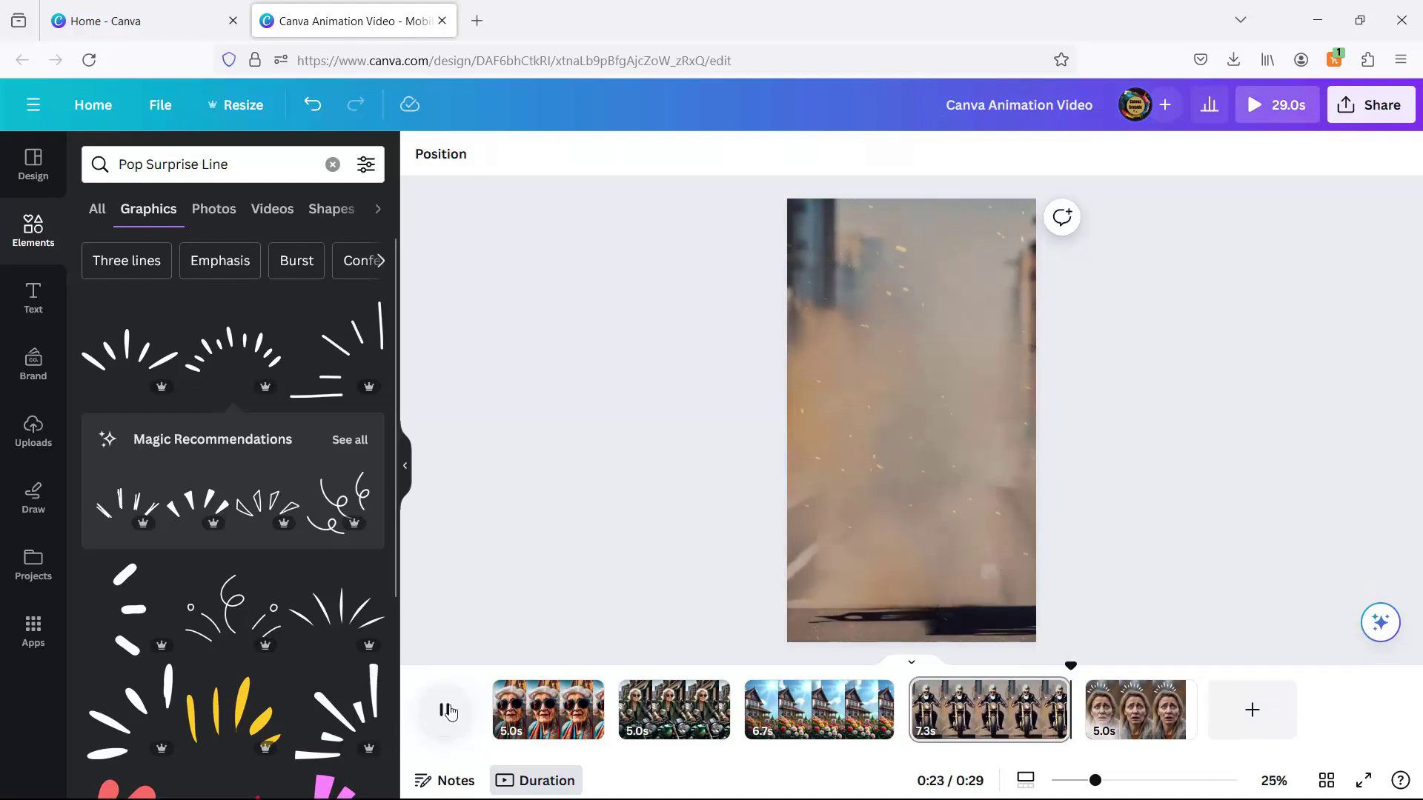
{"action": "left_click", "coordinate": [447, 711]}
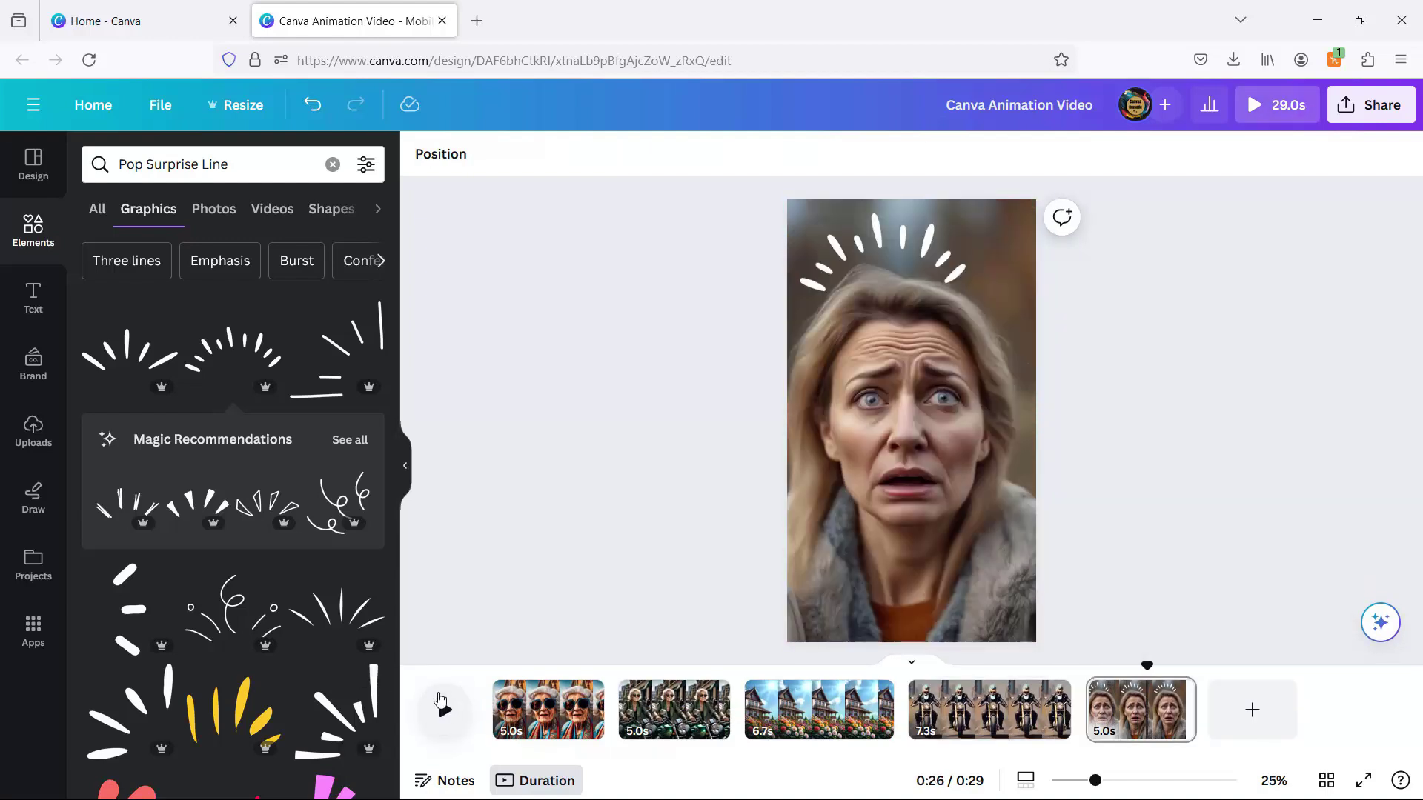
{"action": "left_click", "coordinate": [902, 241]}
Step: Animate the sunburst with Breathe, scaling In, with the scale slider near maximum
{"action": "left_click", "coordinate": [751, 153]}
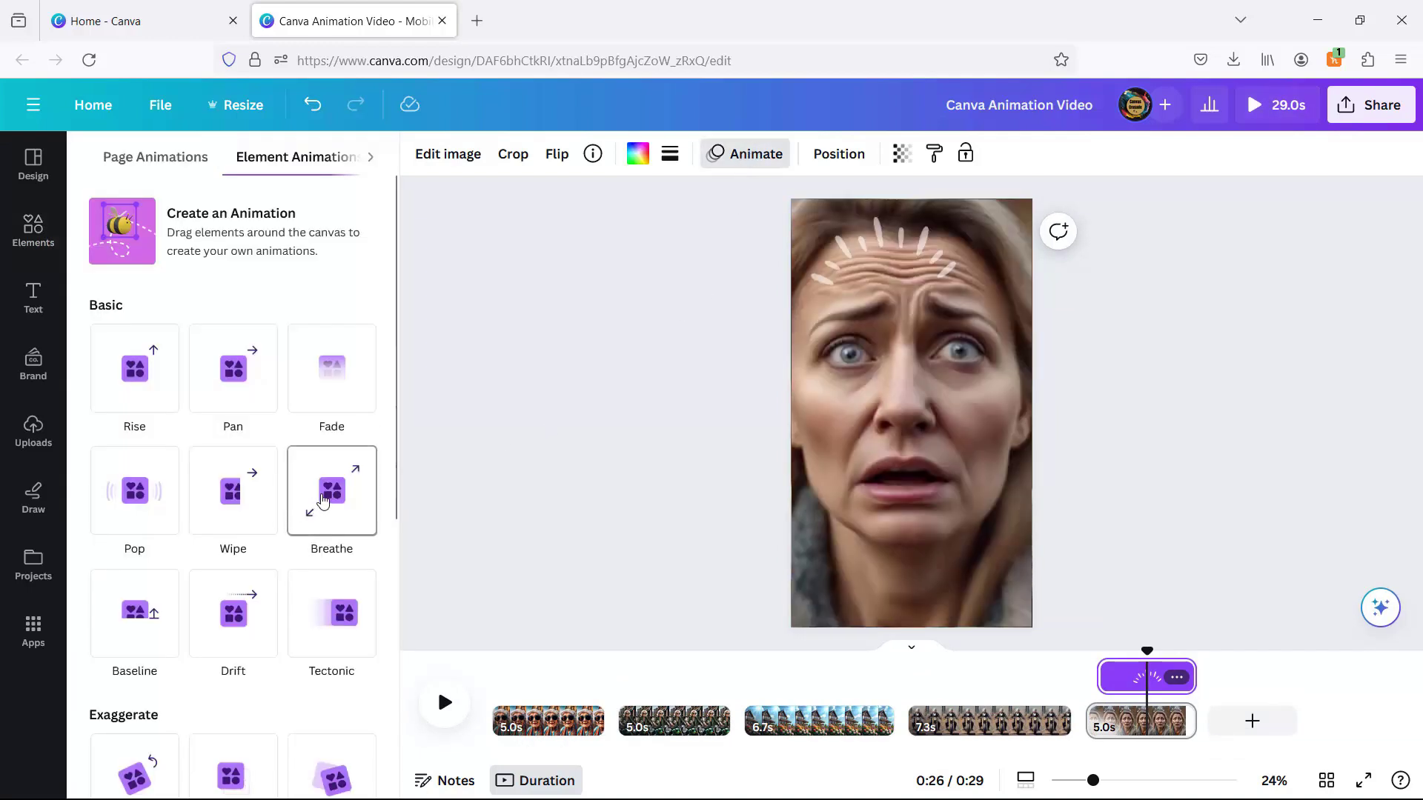
{"action": "left_click", "coordinate": [134, 497]}
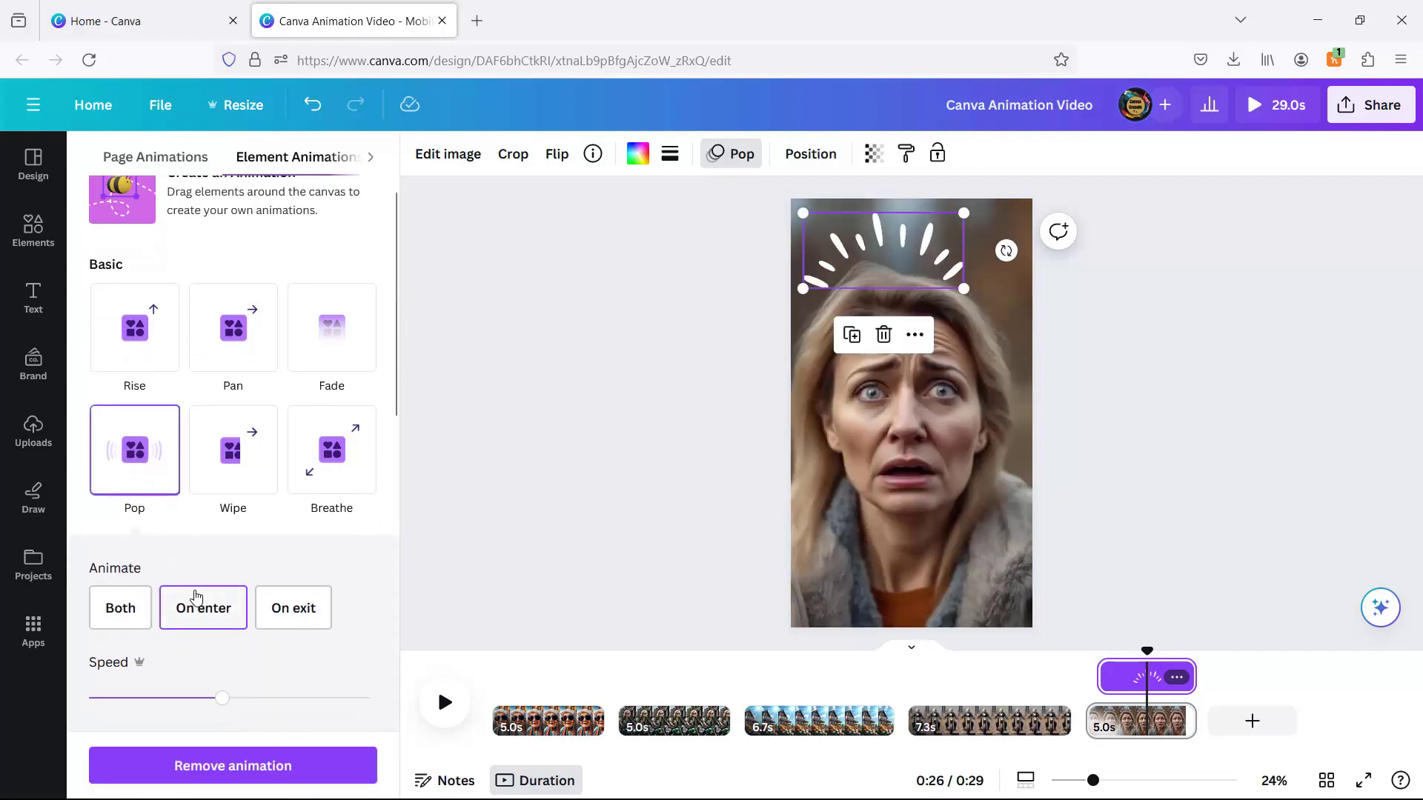
{"action": "left_click", "coordinate": [123, 604]}
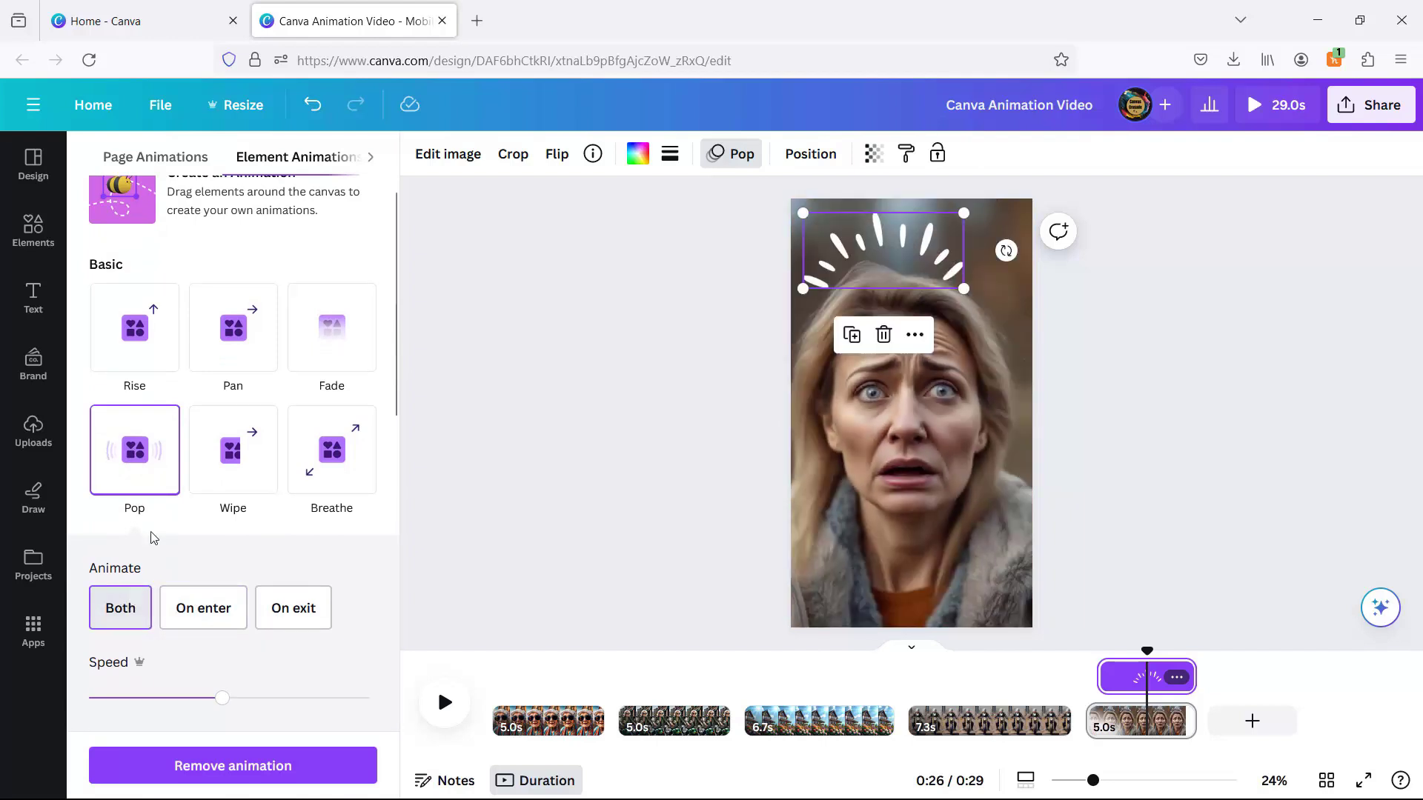
{"action": "left_click", "coordinate": [330, 452]}
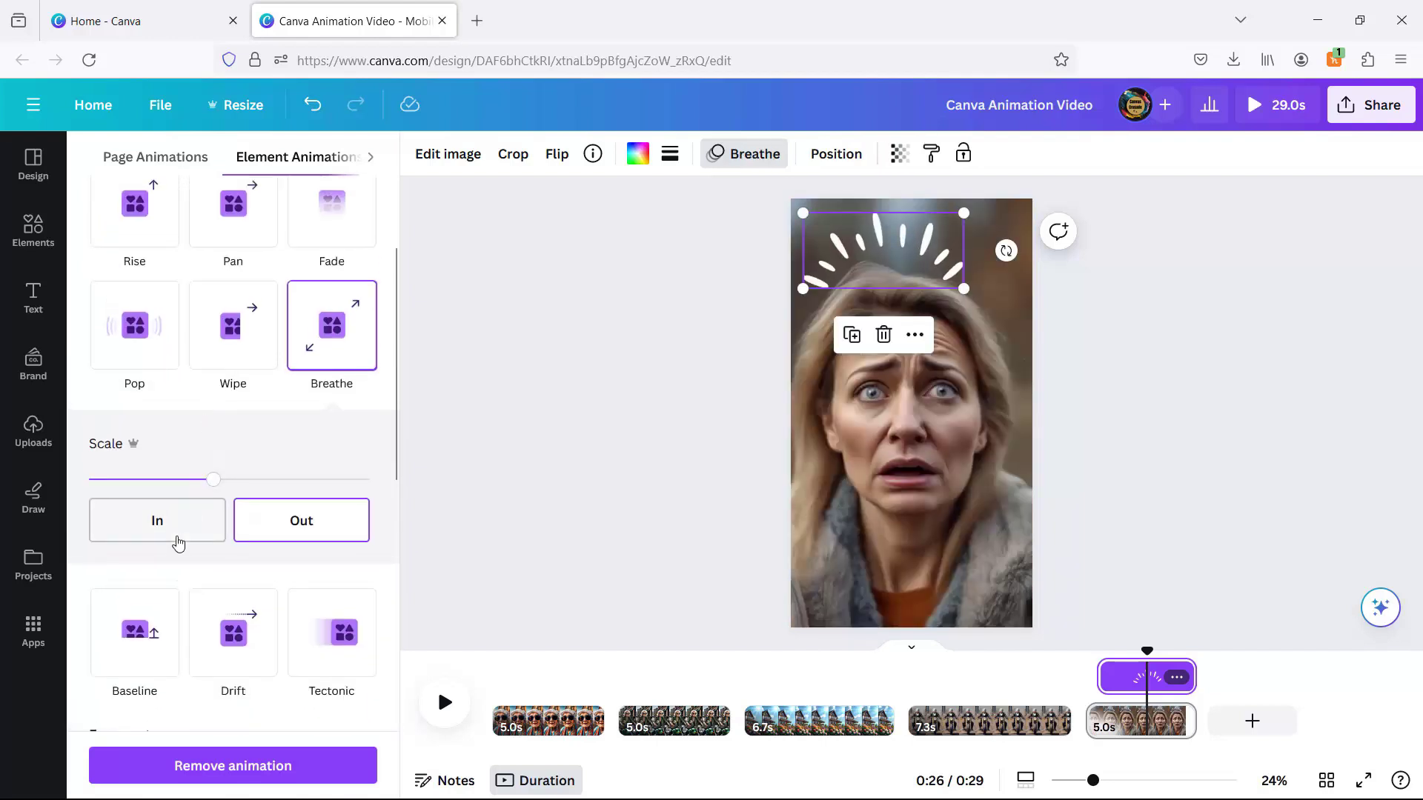
{"action": "left_click", "coordinate": [167, 526]}
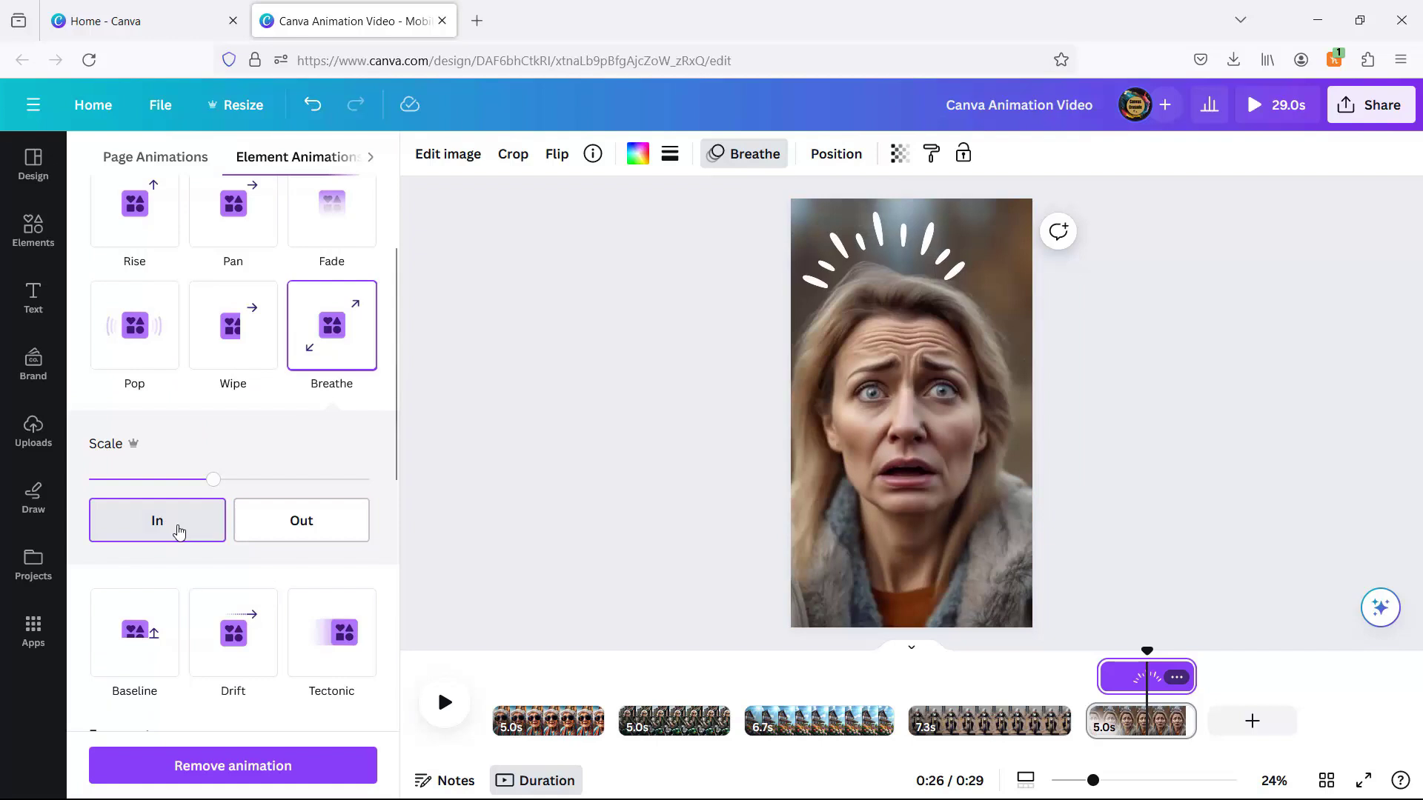
{"action": "left_click_drag", "start_coordinate": [215, 482], "coordinate": [352, 482]}
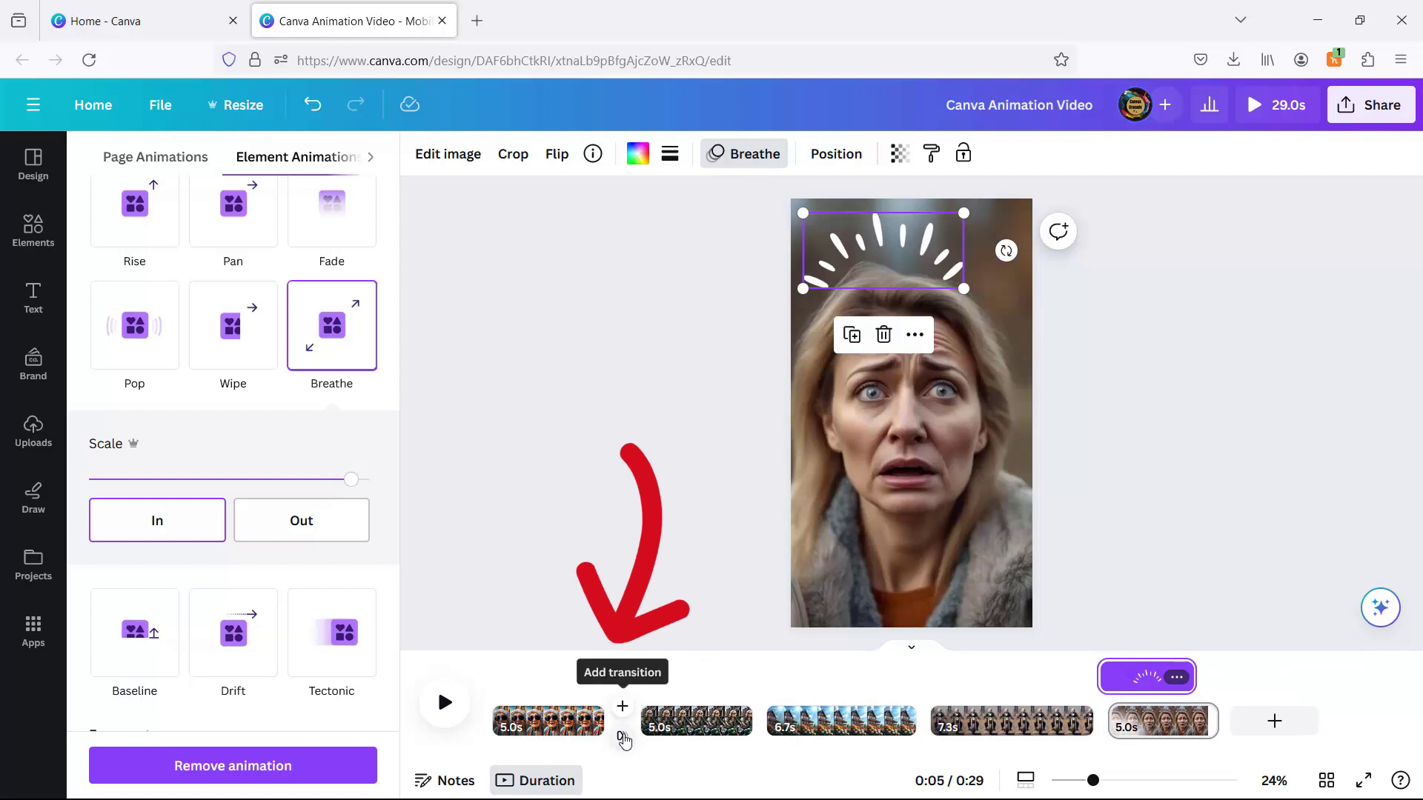
Step: Apply a 0.5-second Match & Move transition between all pages and preview the video
{"action": "left_click", "coordinate": [622, 737]}
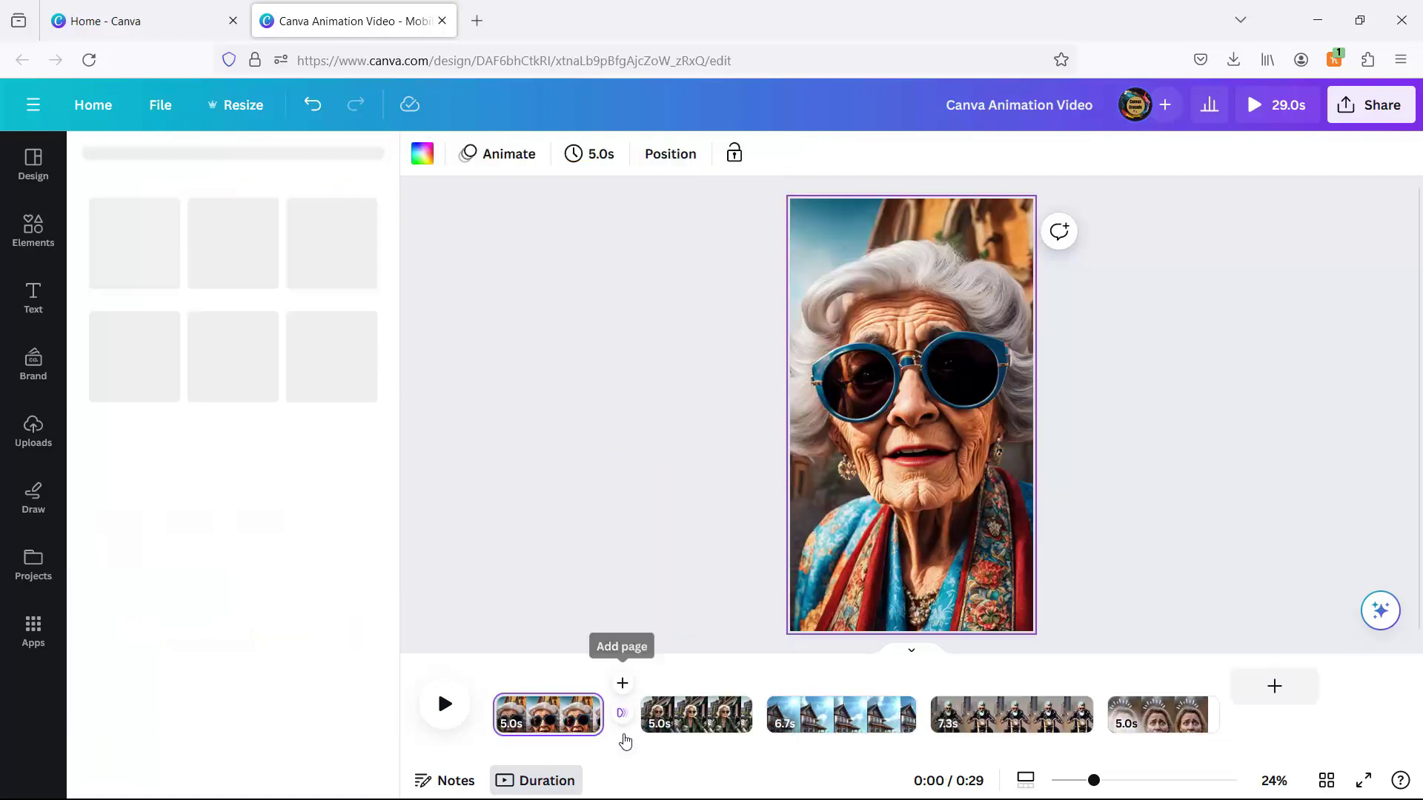
{"action": "left_click", "coordinate": [130, 491]}
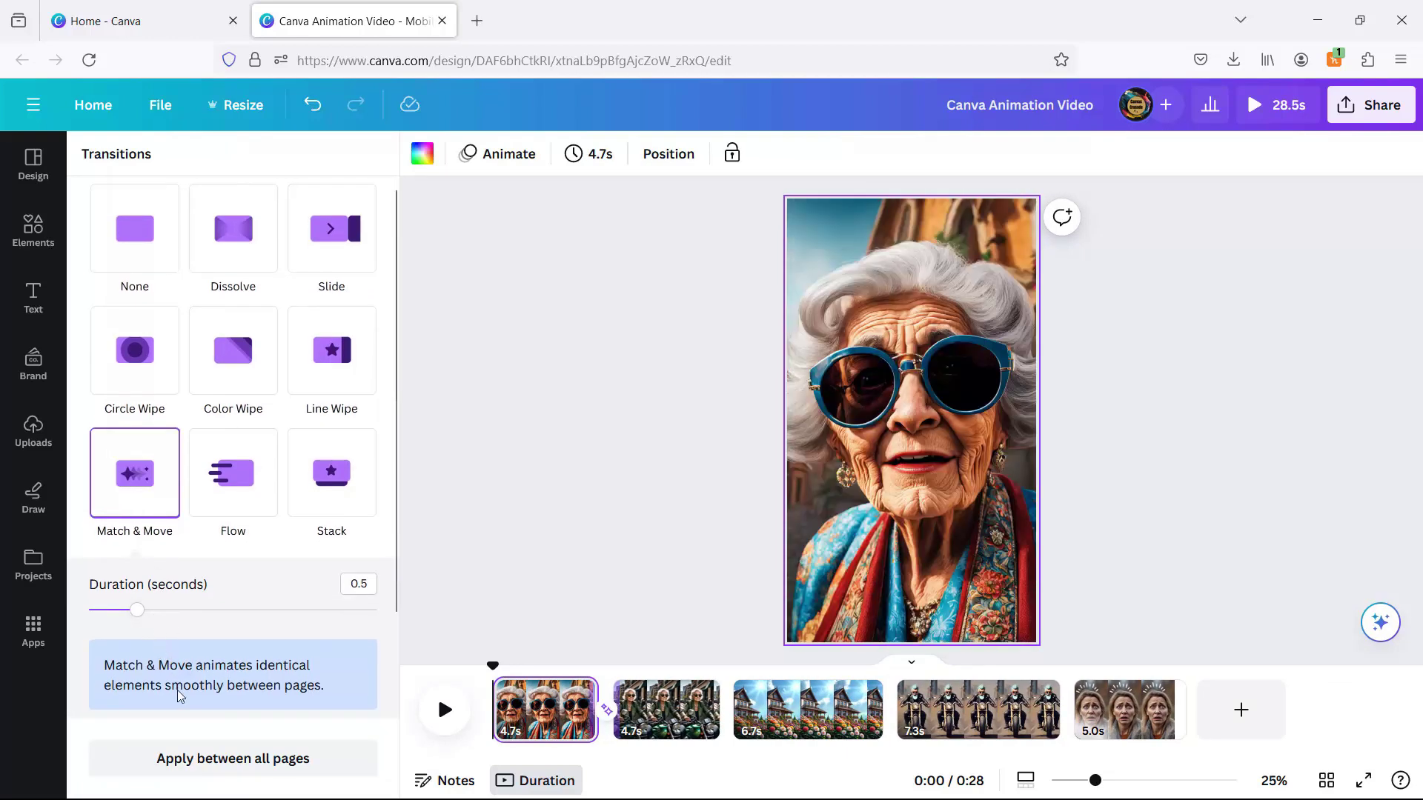
{"action": "left_click", "coordinate": [205, 761]}
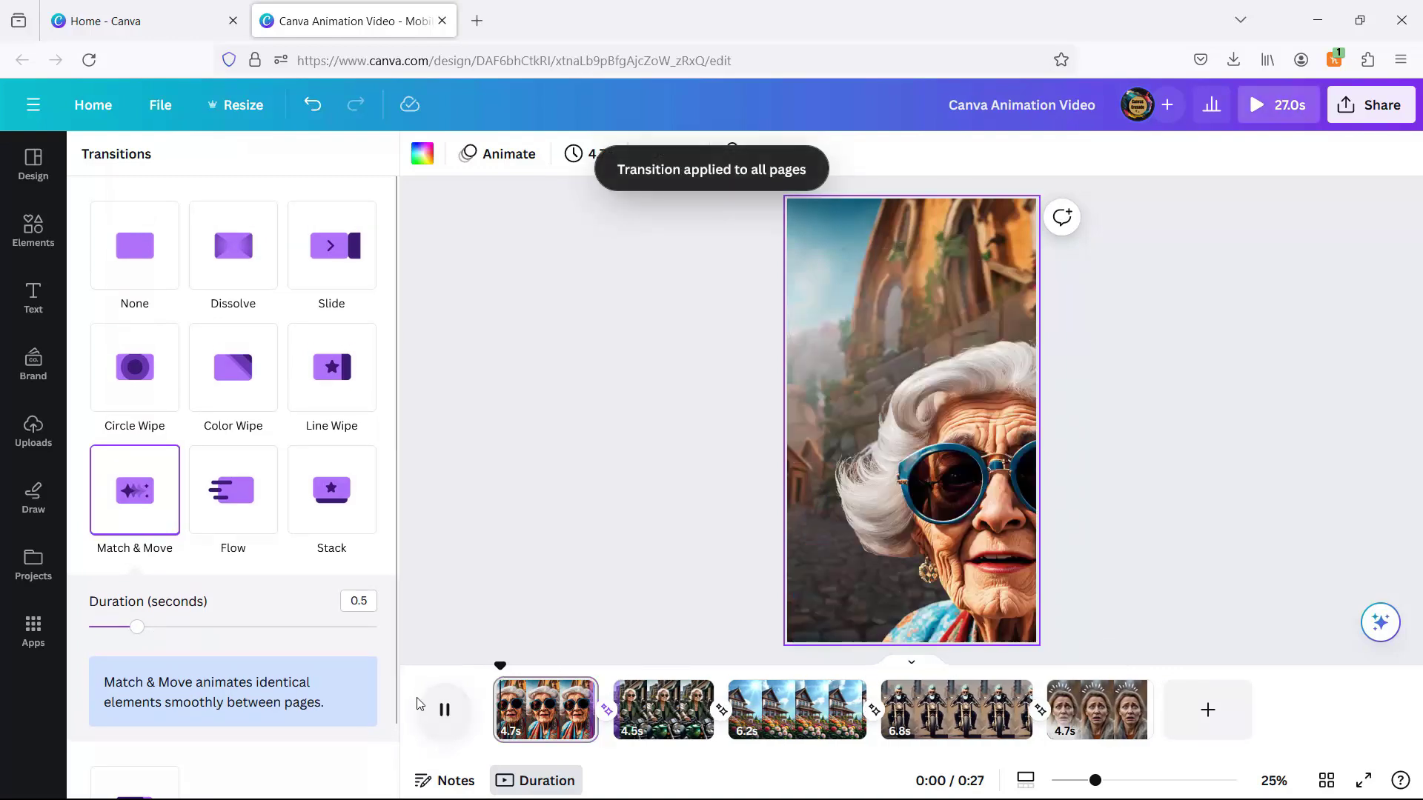
{"action": "left_click", "coordinate": [444, 709]}
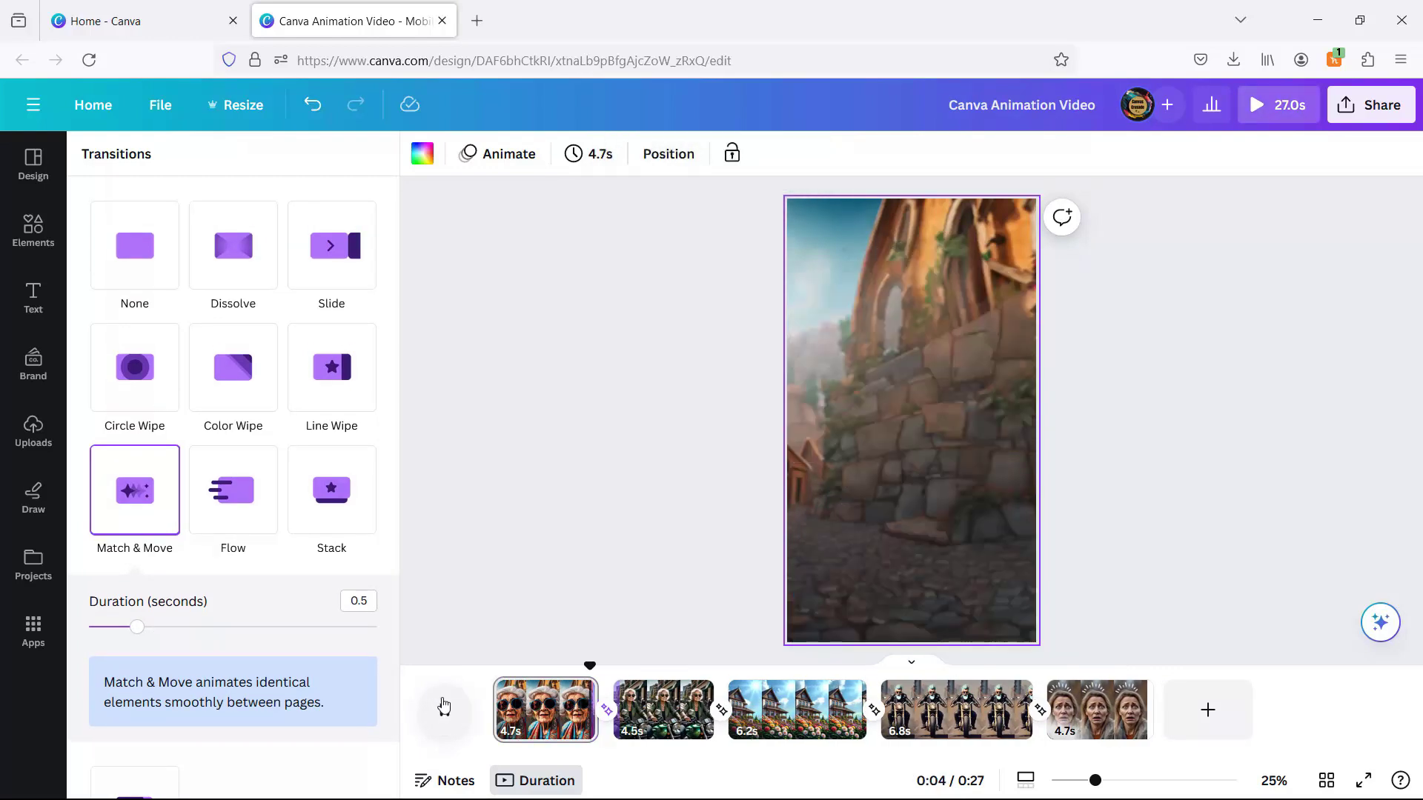
{"action": "left_click", "coordinate": [443, 708]}
Step: Add a blank sixth page at the end and set its background to black
{"action": "left_click", "coordinate": [1205, 708]}
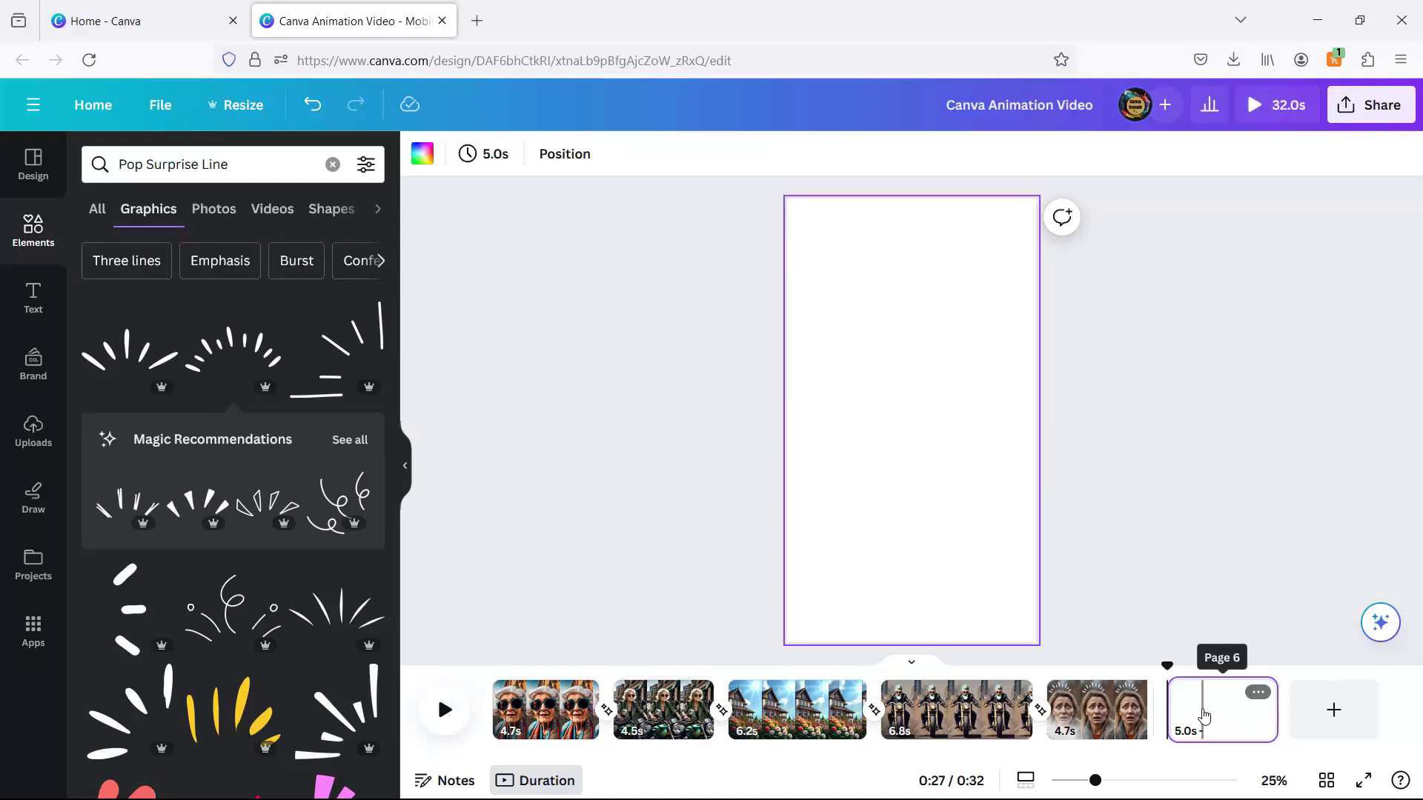
{"action": "left_click", "coordinate": [964, 311]}
{"action": "left_click", "coordinate": [423, 153]}
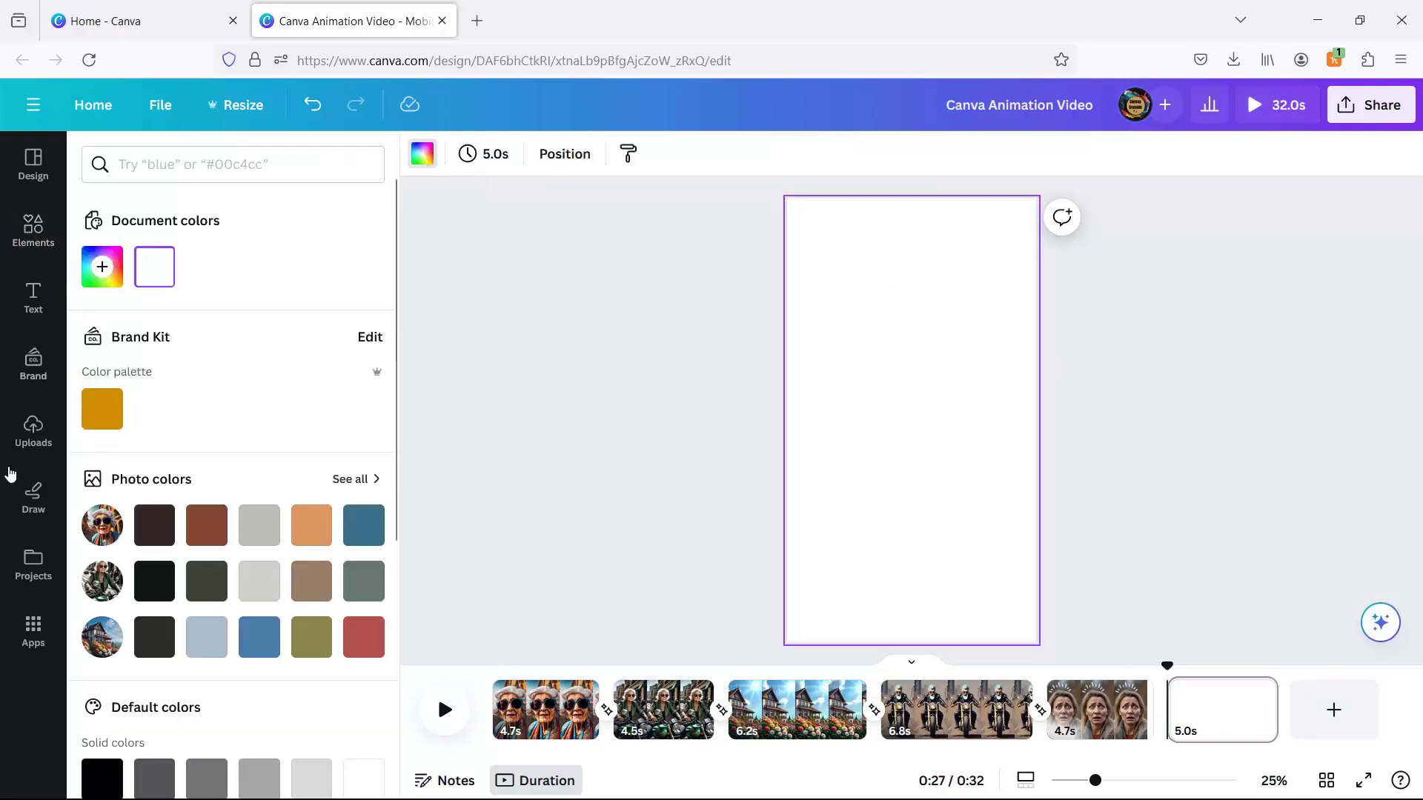
{"action": "left_click", "coordinate": [103, 779]}
Step: Add a white heading reading 'To Be' / 'Continued...' on two lines
{"action": "left_click", "coordinate": [33, 299]}
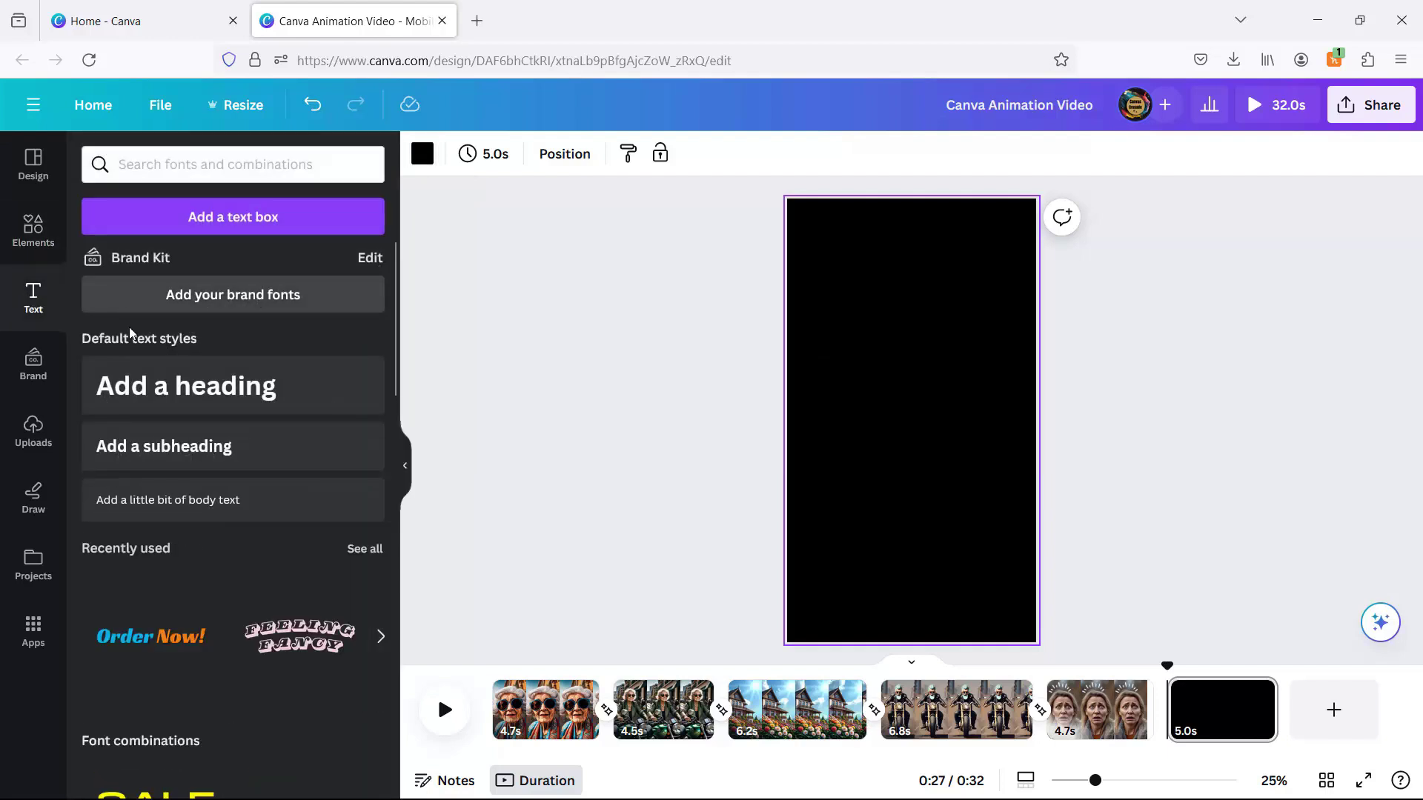
{"action": "left_click", "coordinate": [183, 385]}
{"action": "type", "text": "m"}
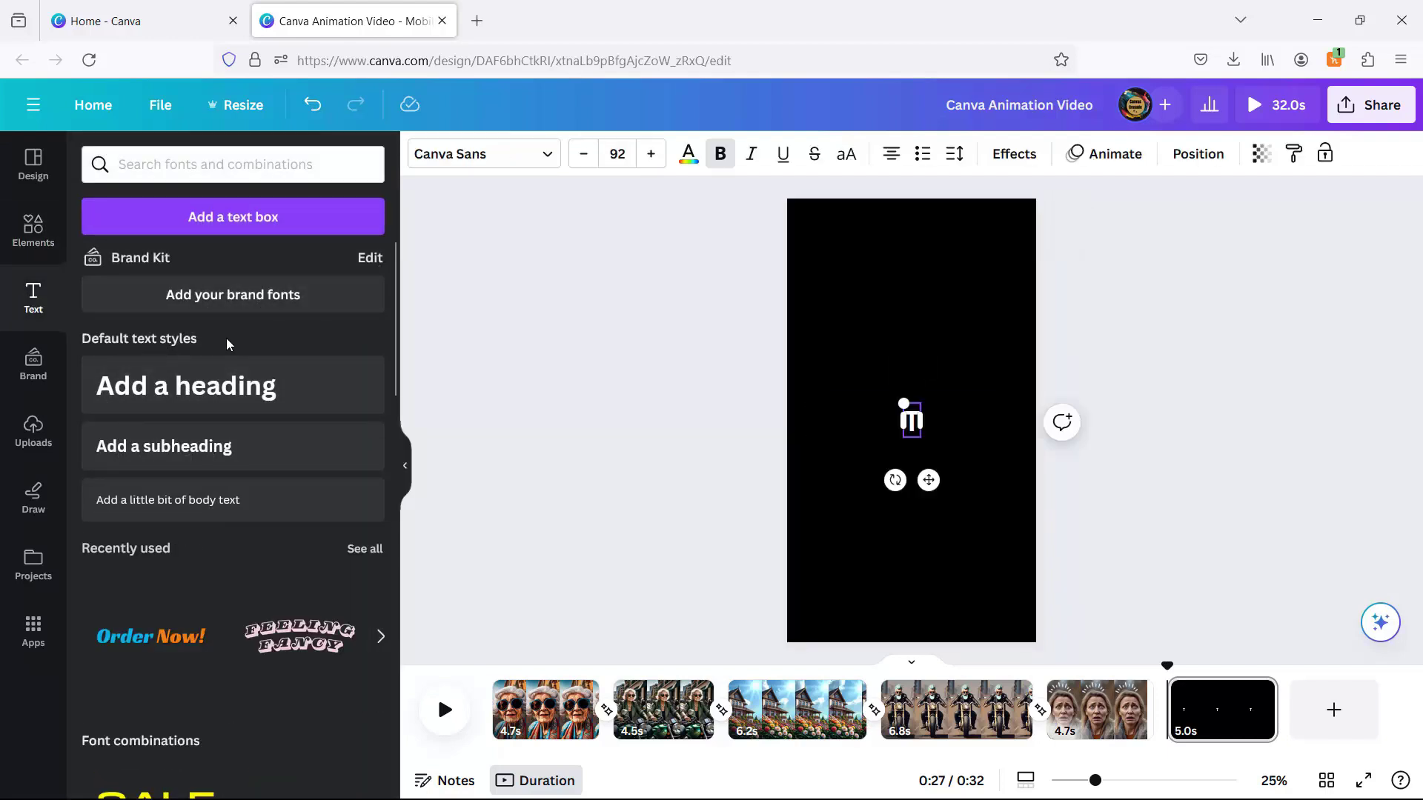
{"action": "type", "text": "o Be"}
{"action": "key", "text": "Return"}
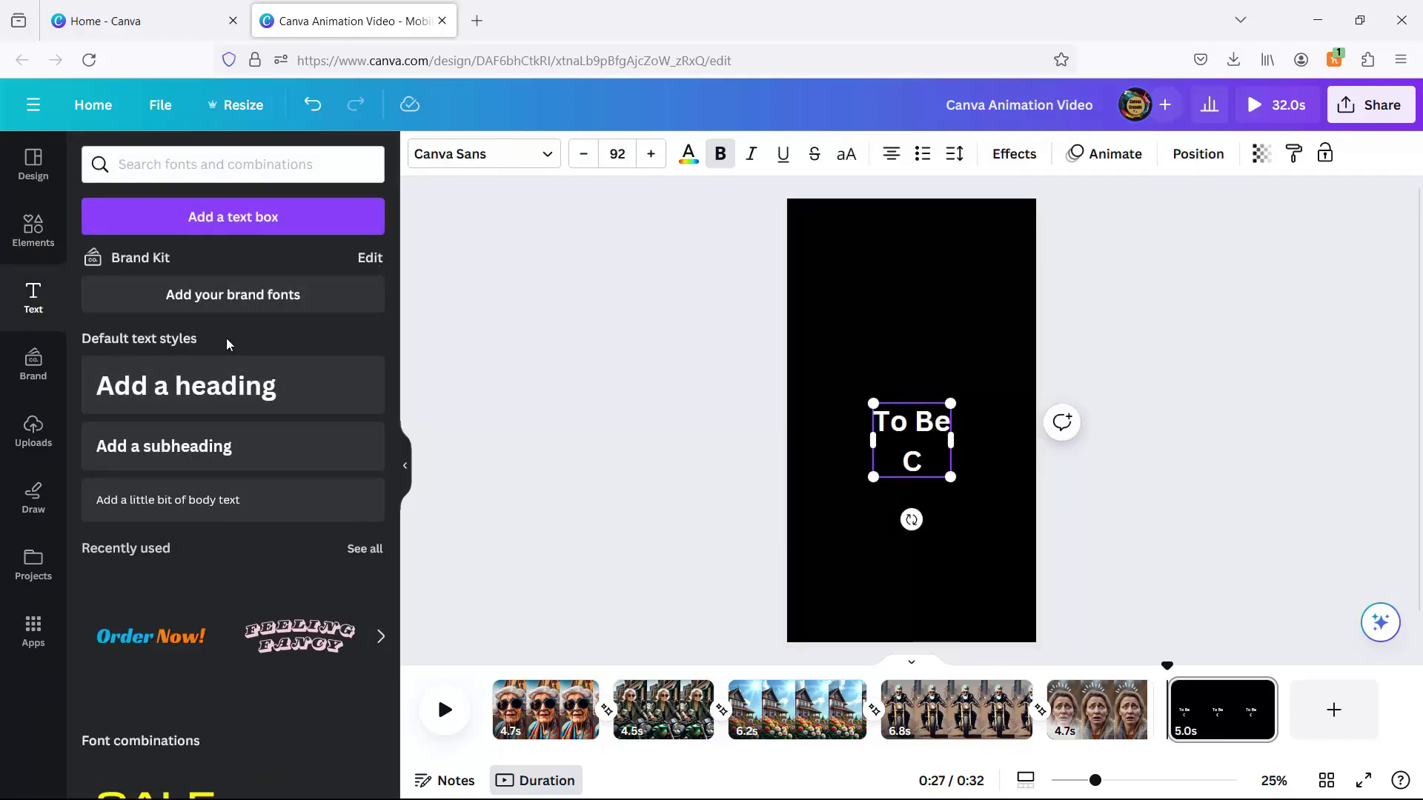
{"action": "type", "text": "Continued..."}
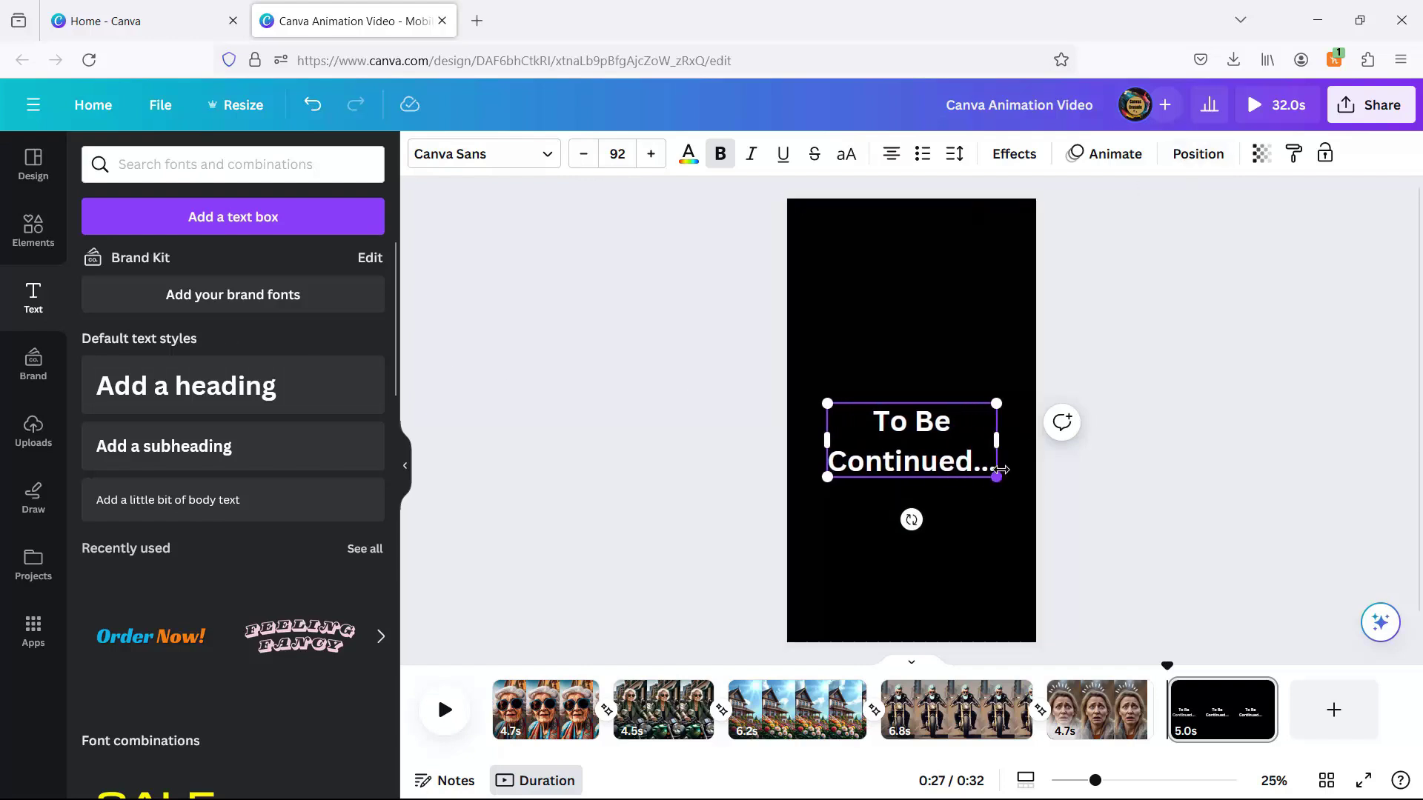
{"action": "left_click_drag", "start_coordinate": [873, 421], "coordinate": [972, 461]}
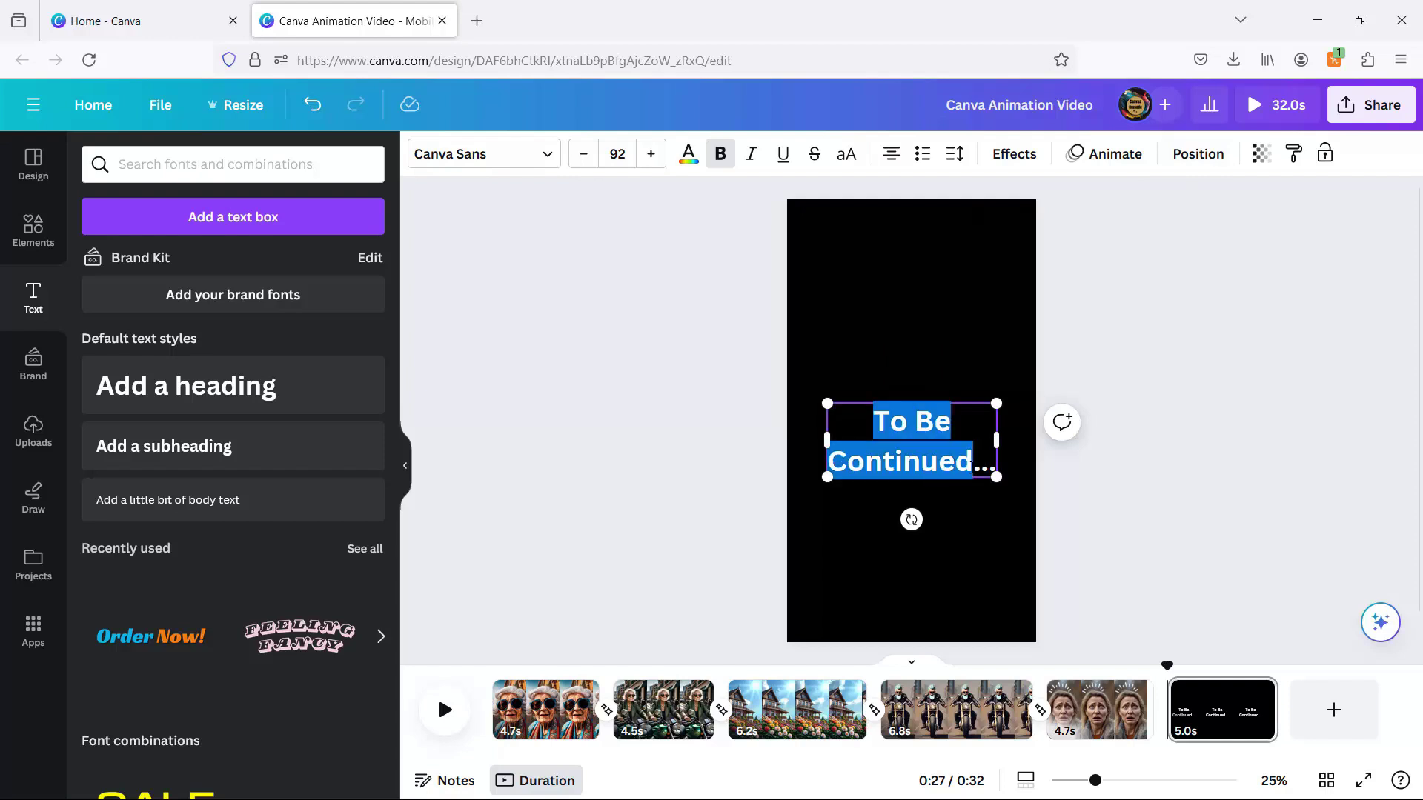
Step: Set the heading to the handwriting Canva Student Font and enlarge it to size 190
{"action": "left_click", "coordinate": [477, 154]}
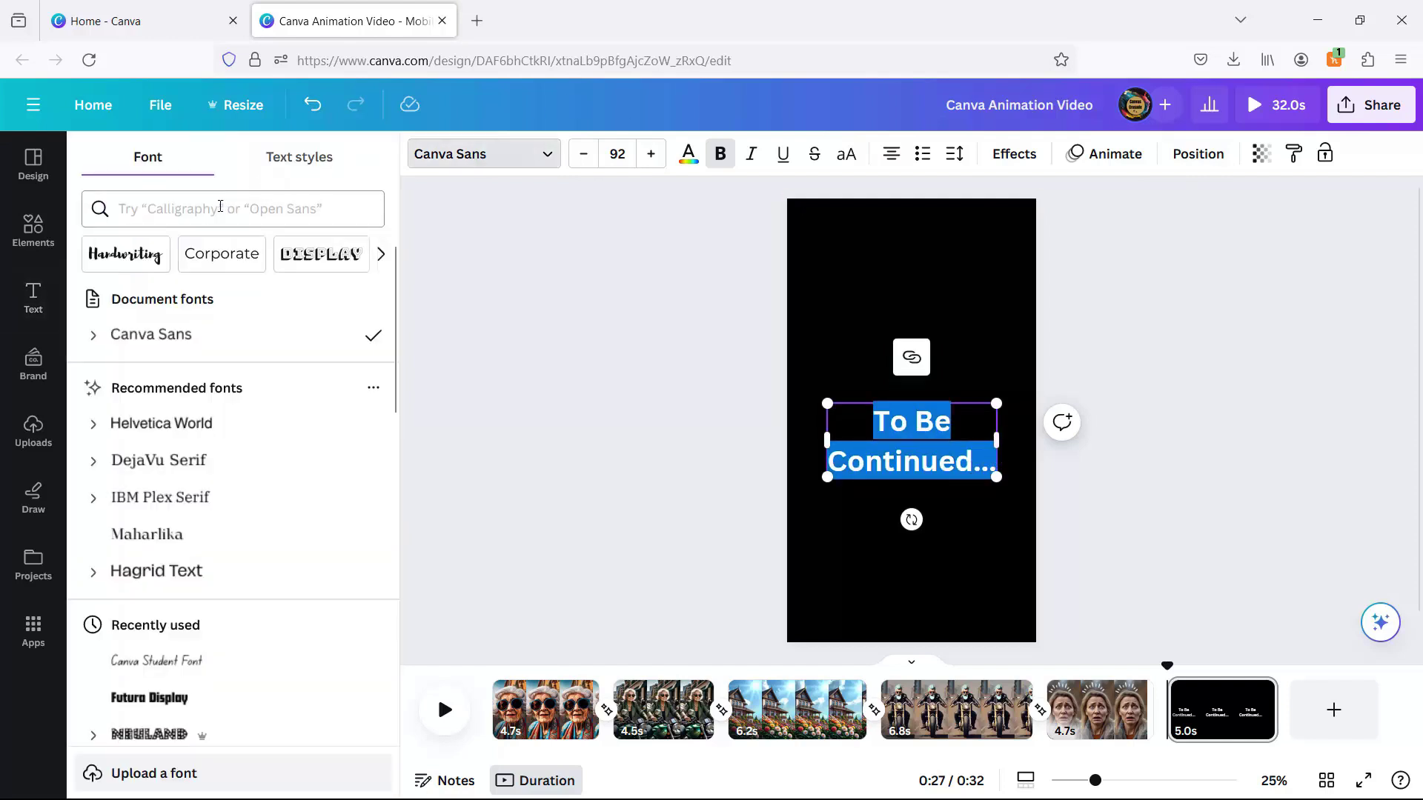
{"action": "left_click", "coordinate": [216, 208]}
{"action": "left_click", "coordinate": [126, 255]}
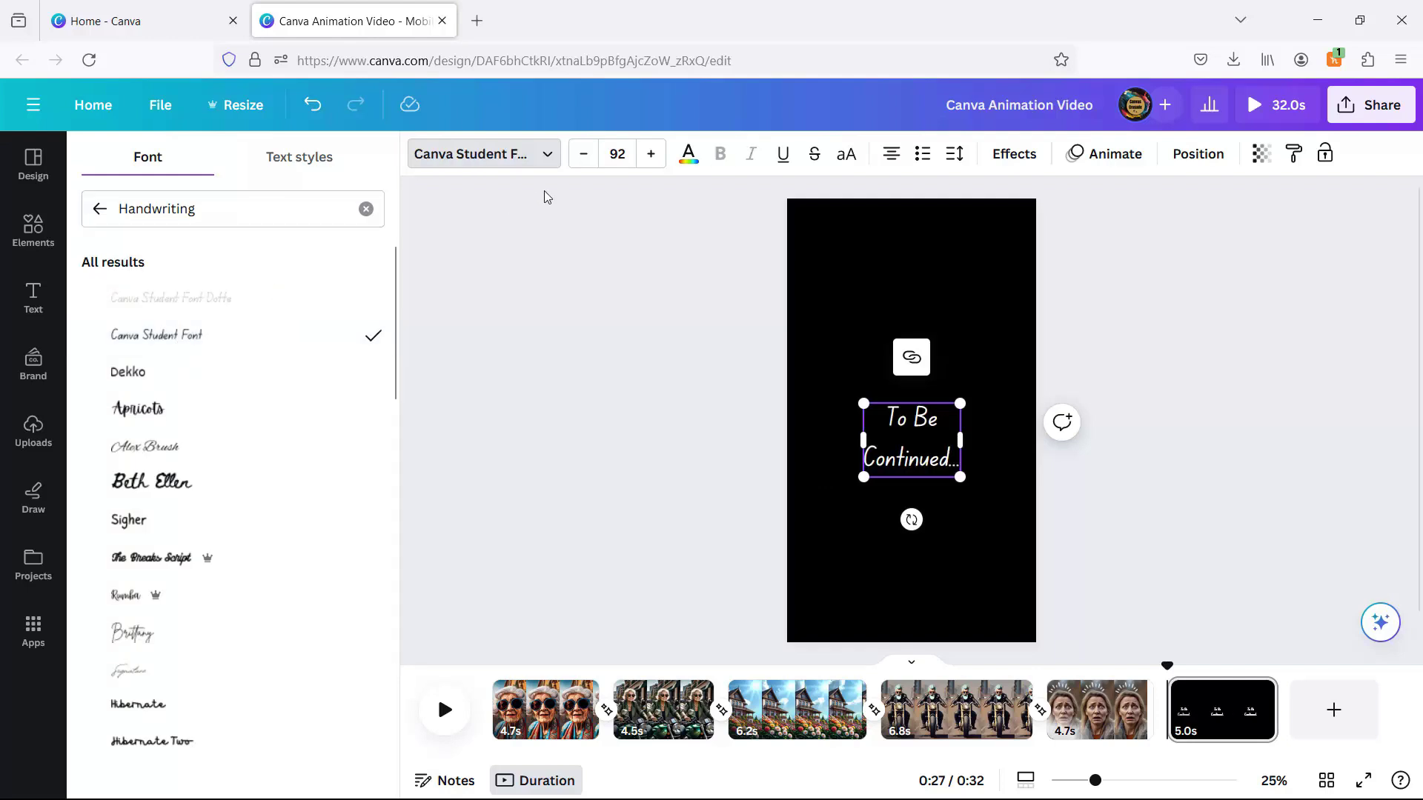
{"action": "left_click", "coordinate": [633, 153]}
{"action": "type", "text": "100"}
{"action": "key", "text": "Return"}
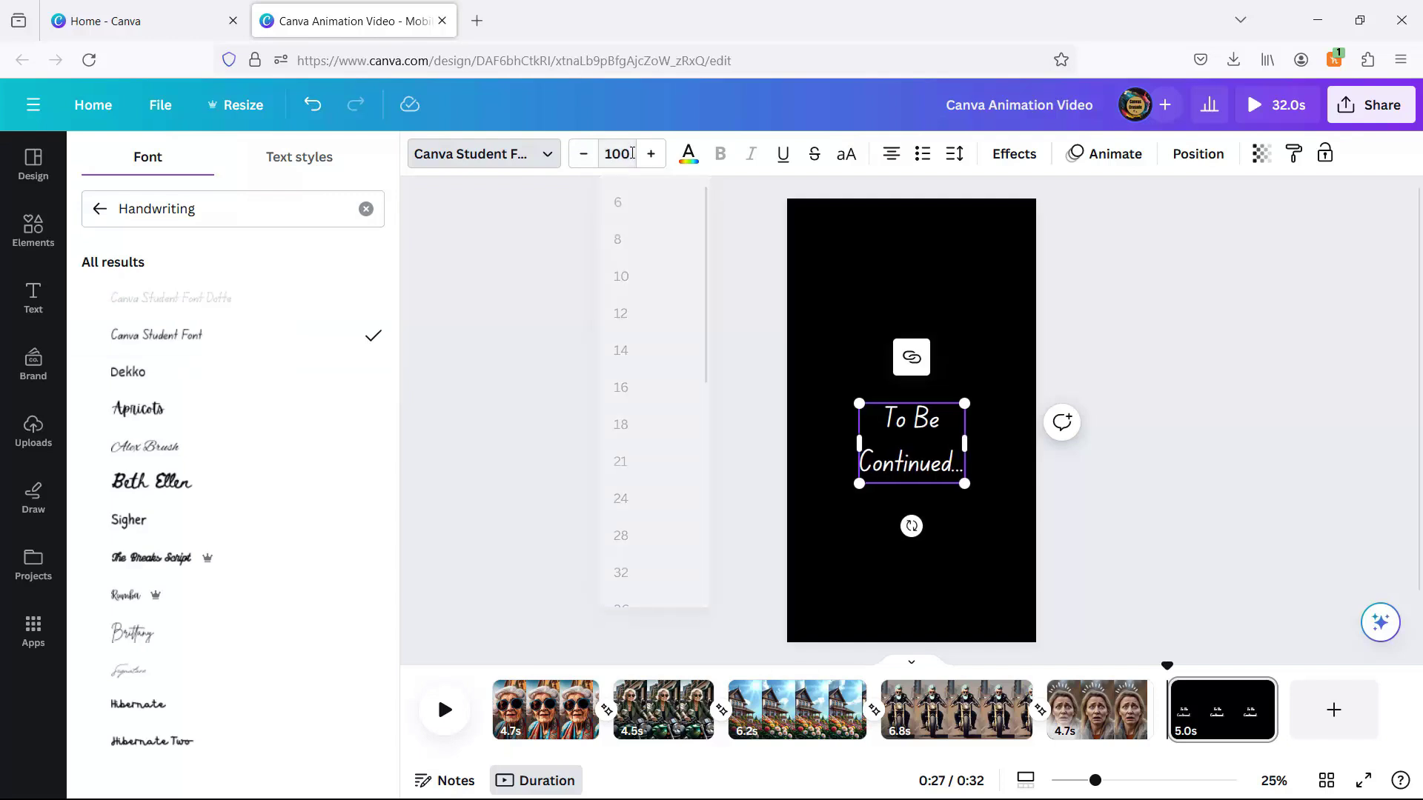
{"action": "left_click_drag", "start_coordinate": [863, 404], "coordinate": [820, 349]}
{"action": "left_click_drag", "start_coordinate": [963, 358], "coordinate": [1020, 346]}
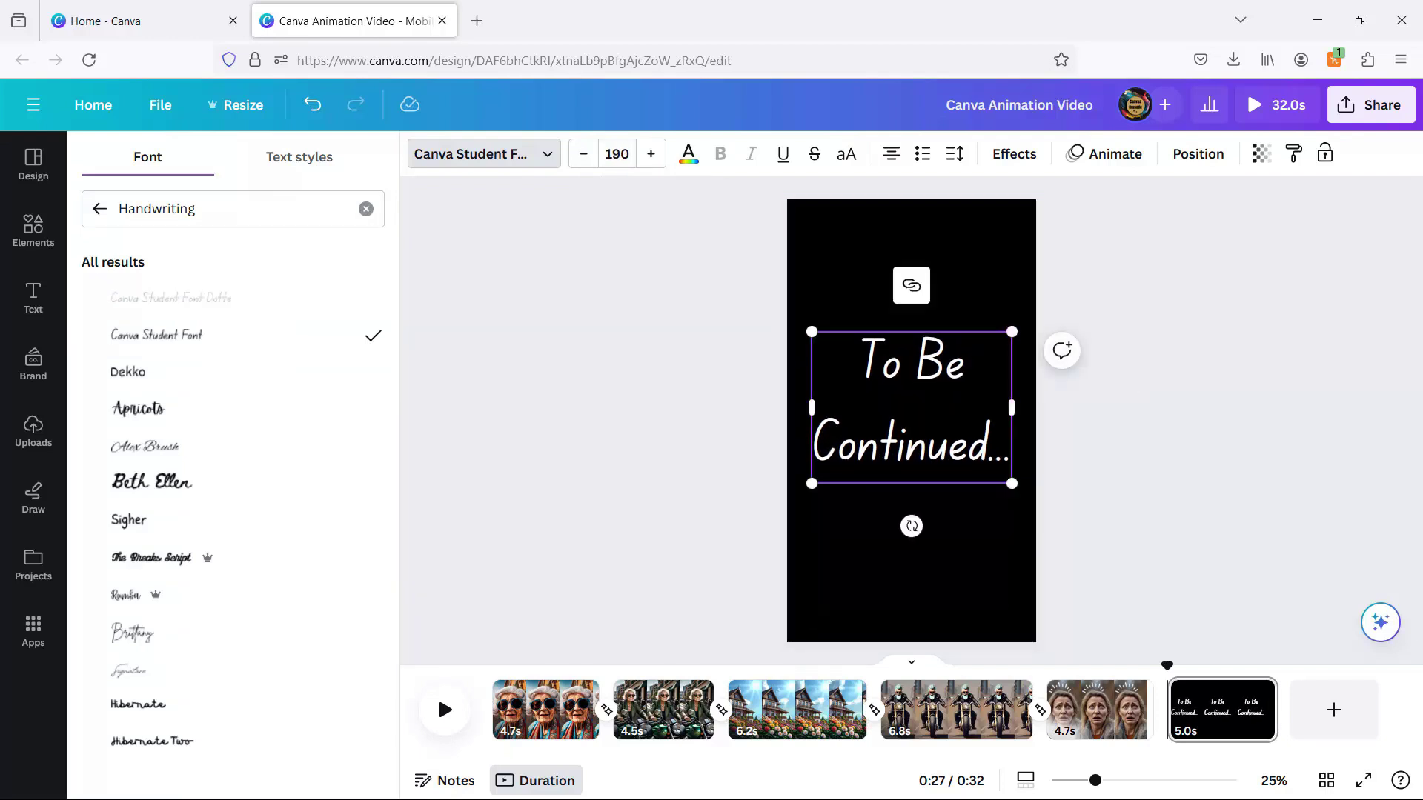
Step: Tighten the heading's line spacing to 1.03
{"action": "left_click", "coordinate": [955, 153]}
{"action": "left_click_drag", "start_coordinate": [1053, 280], "coordinate": [1014, 290]}
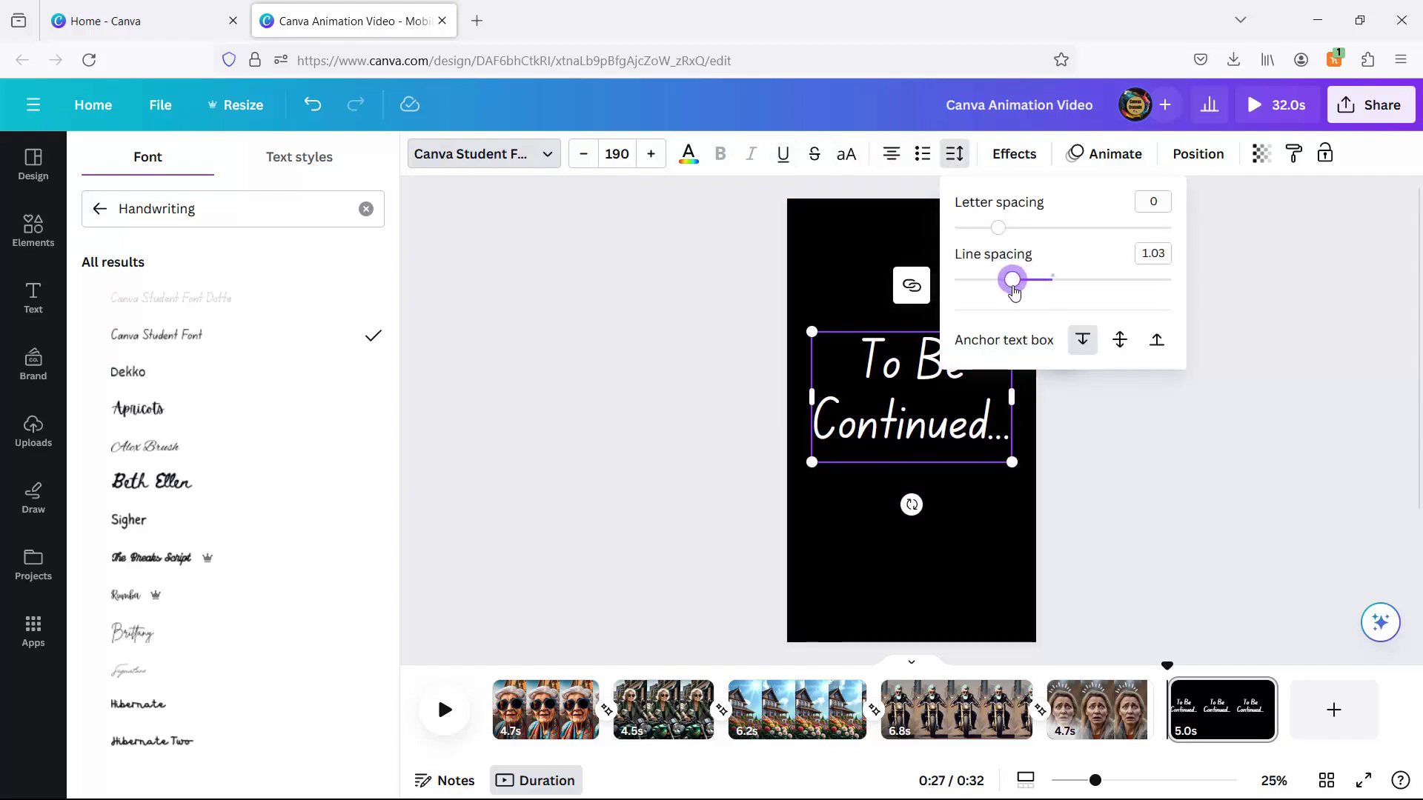
{"action": "left_click", "coordinate": [981, 496]}
{"action": "left_click", "coordinate": [988, 424]}
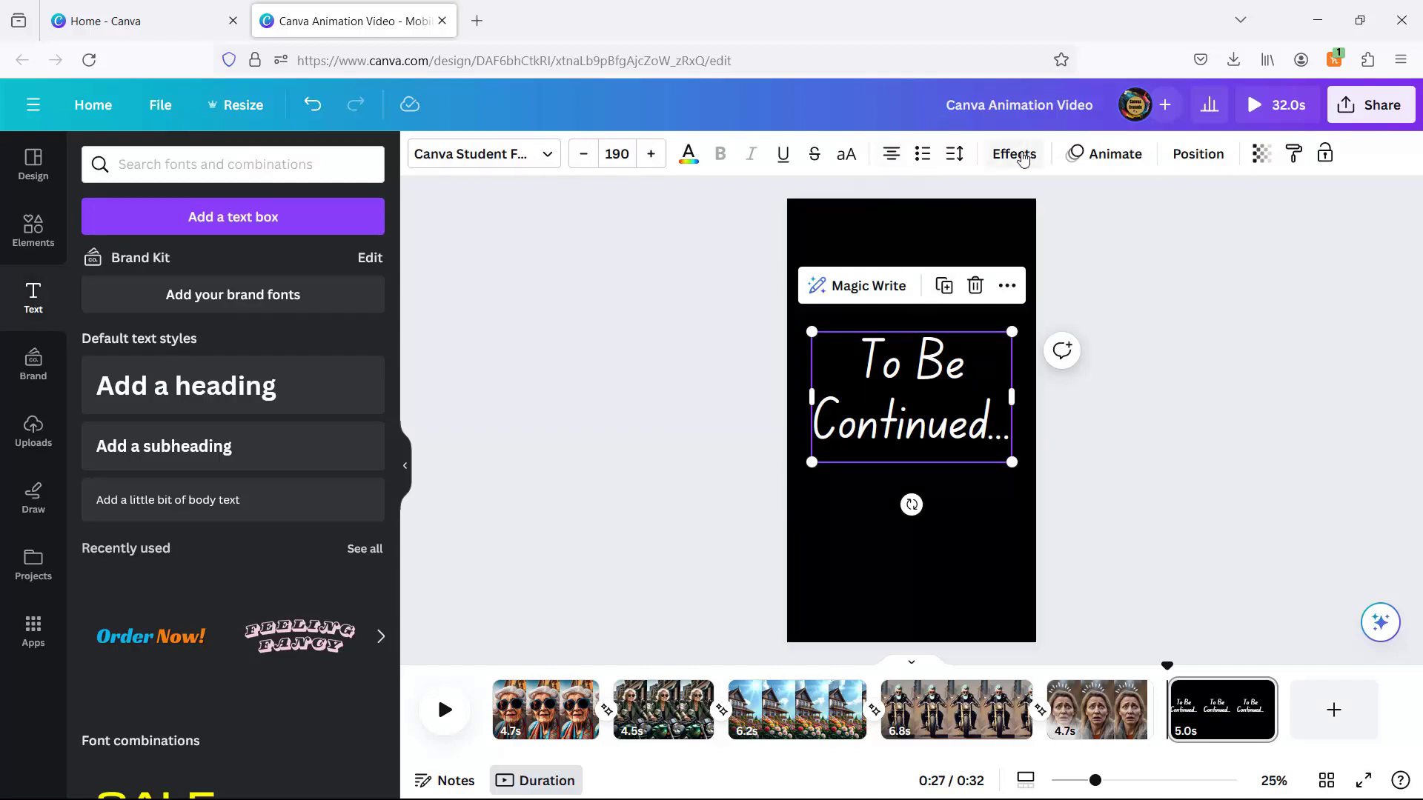
Step: Give the 'To Be Continued...' heading the Typewriter text animation from the Writing group
{"action": "left_click", "coordinate": [1114, 162]}
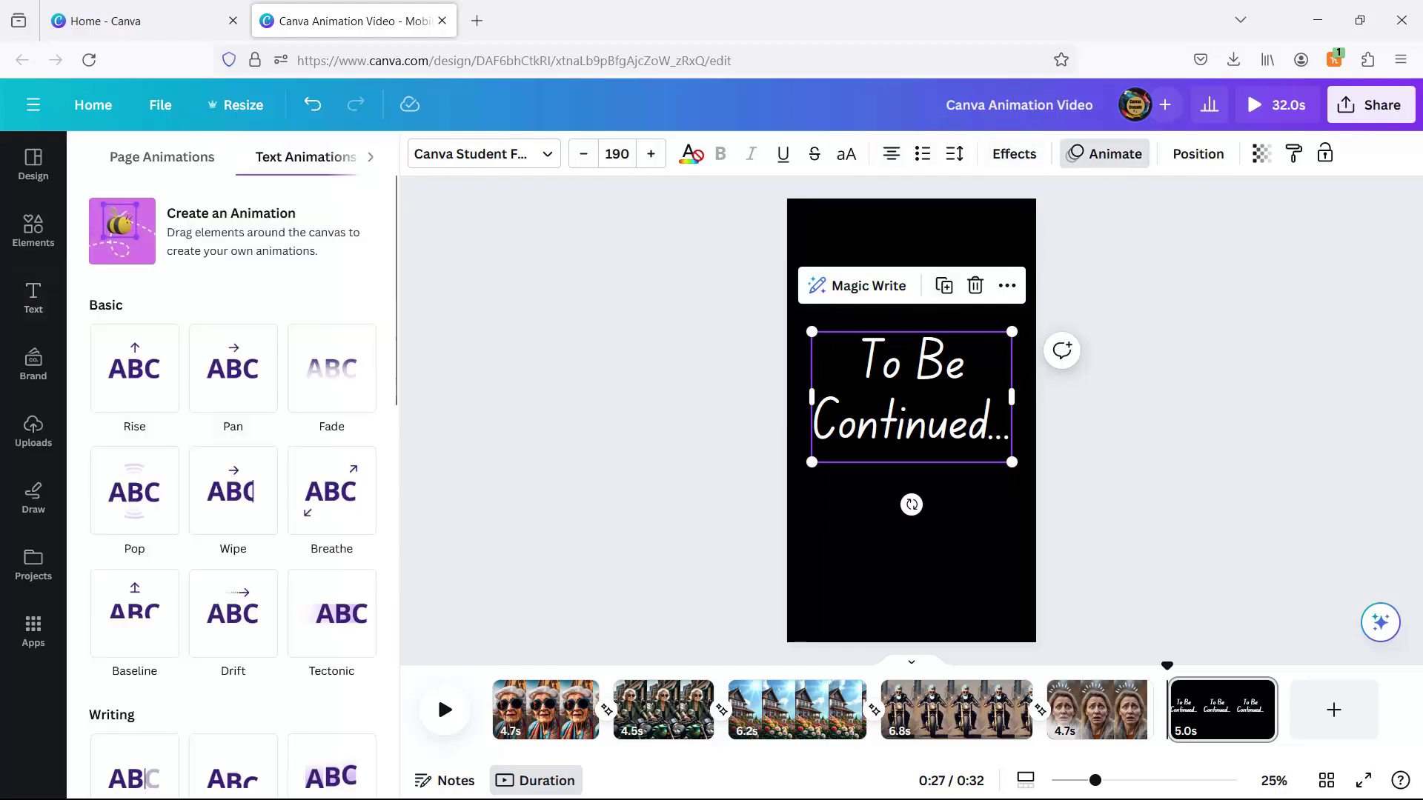
{"action": "scroll", "coordinate": [231, 459], "scroll_direction": "down", "scroll_amount": 3}
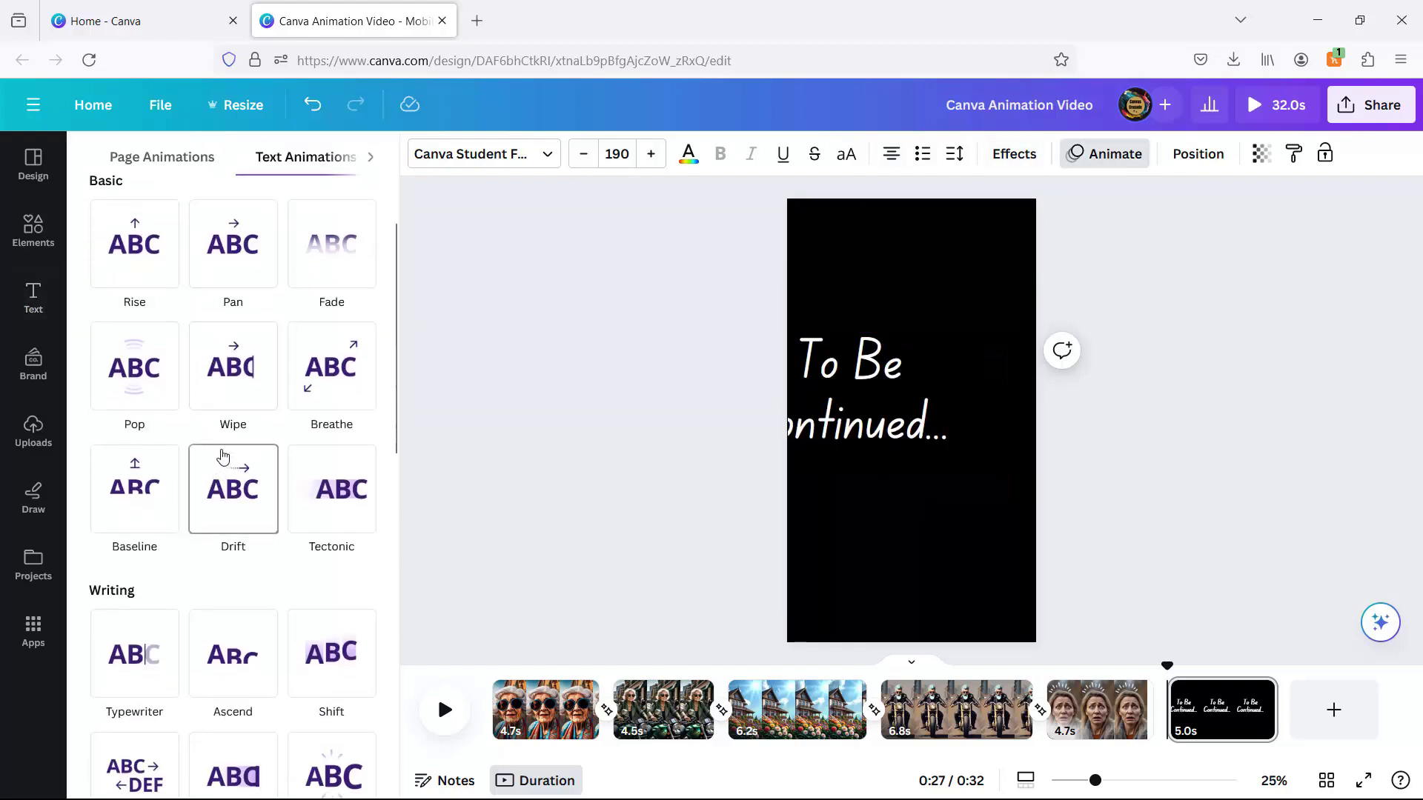
{"action": "scroll", "coordinate": [230, 441], "scroll_direction": "down", "scroll_amount": 2}
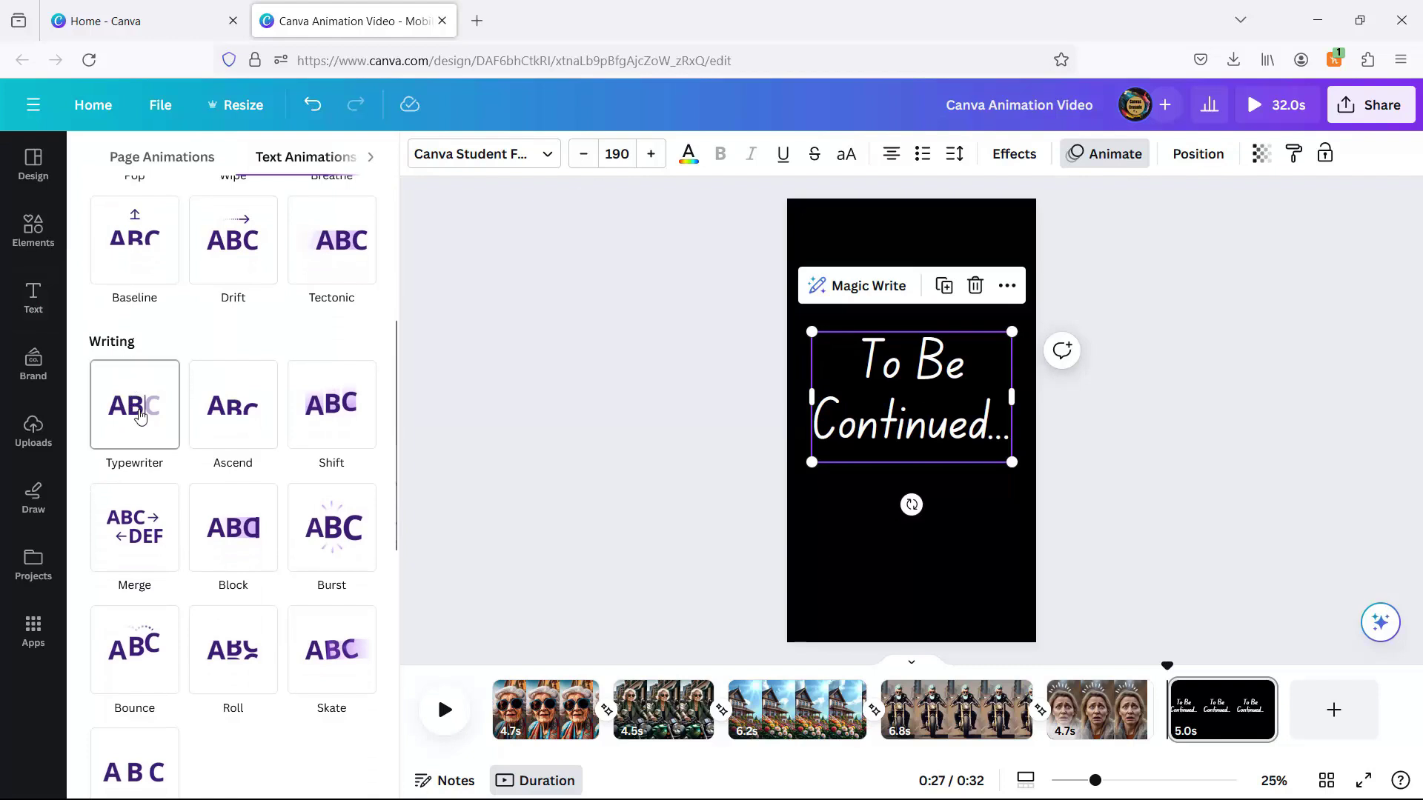
{"action": "left_click", "coordinate": [128, 411]}
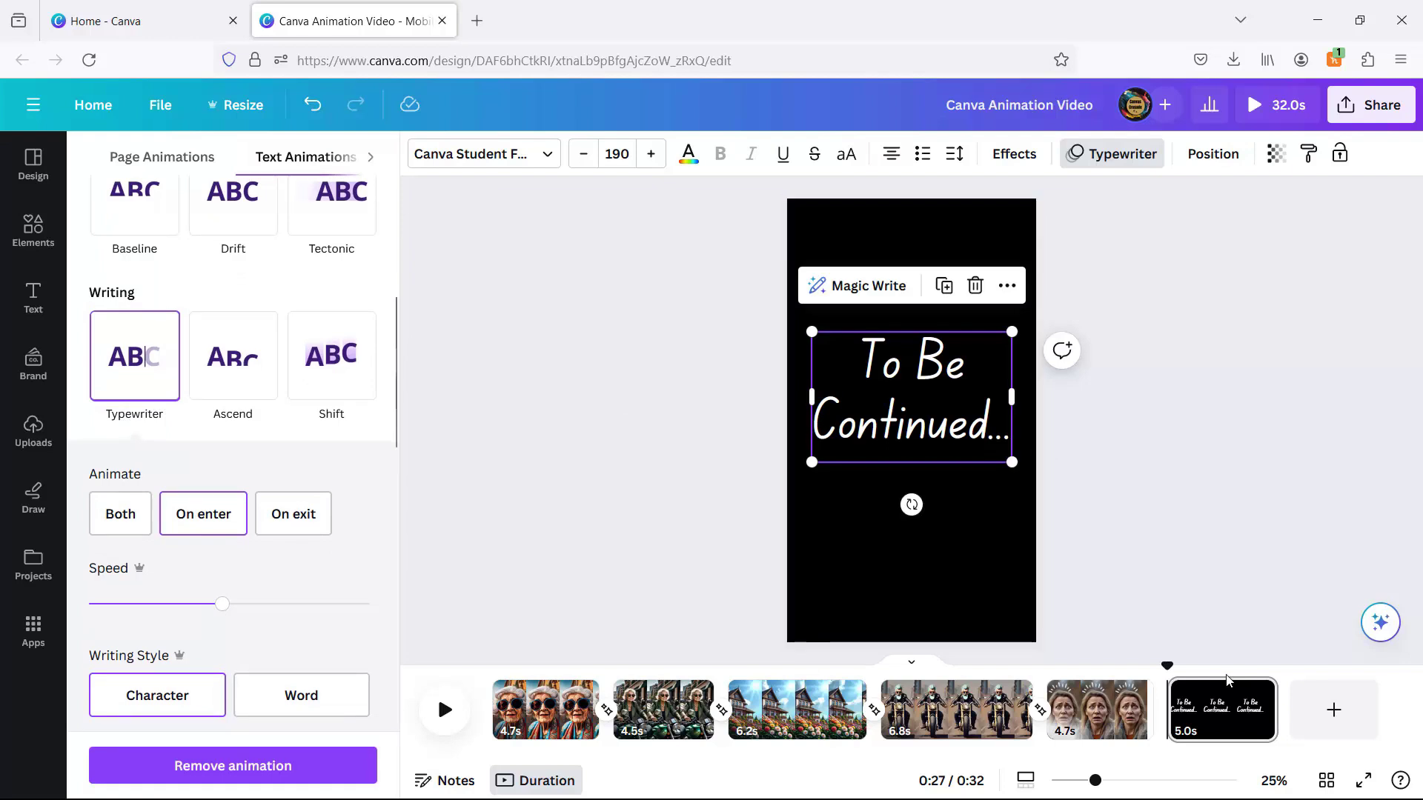
Step: Add a Chop transition before the final page using the second Origin option
{"action": "left_click", "coordinate": [1170, 728]}
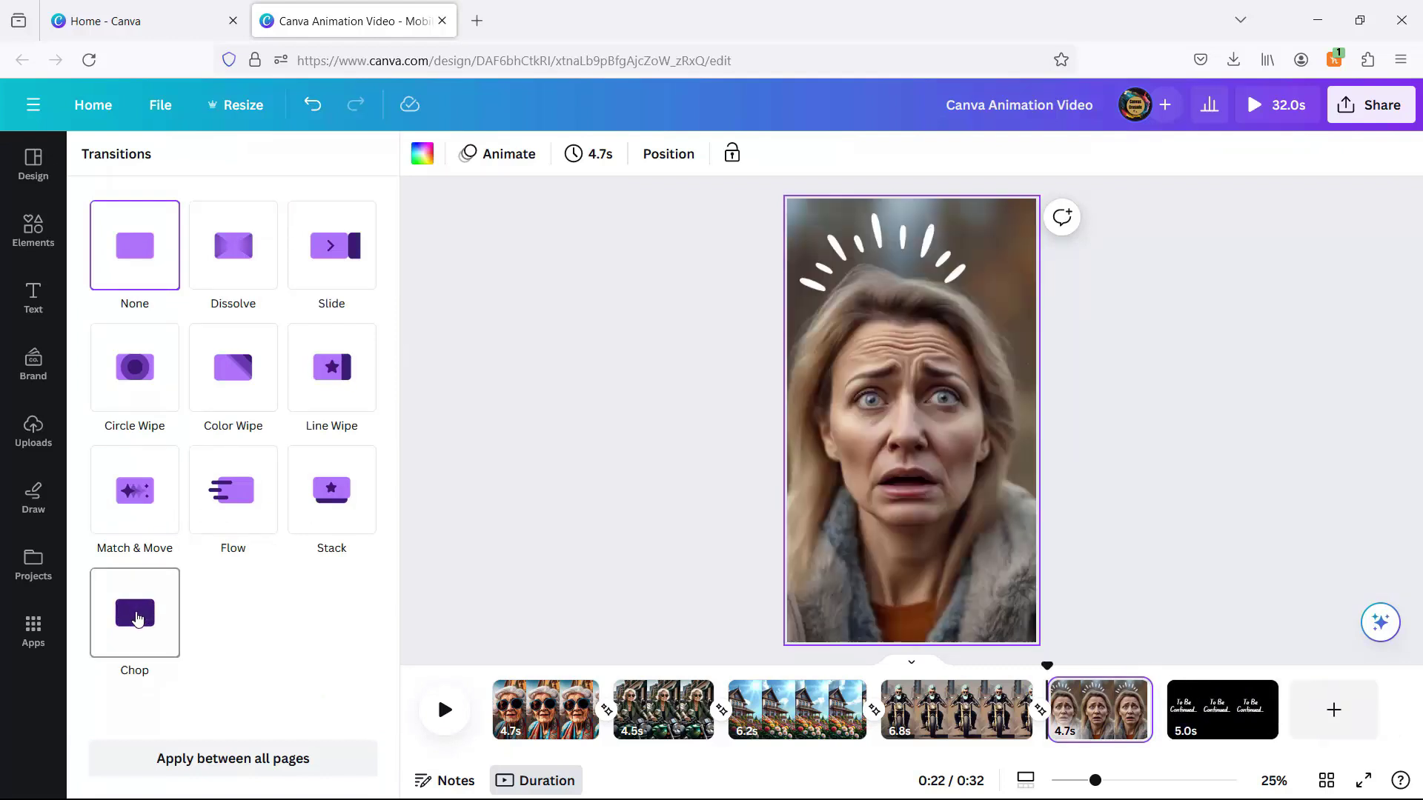
{"action": "left_click", "coordinate": [137, 613]}
{"action": "left_click", "coordinate": [195, 678]}
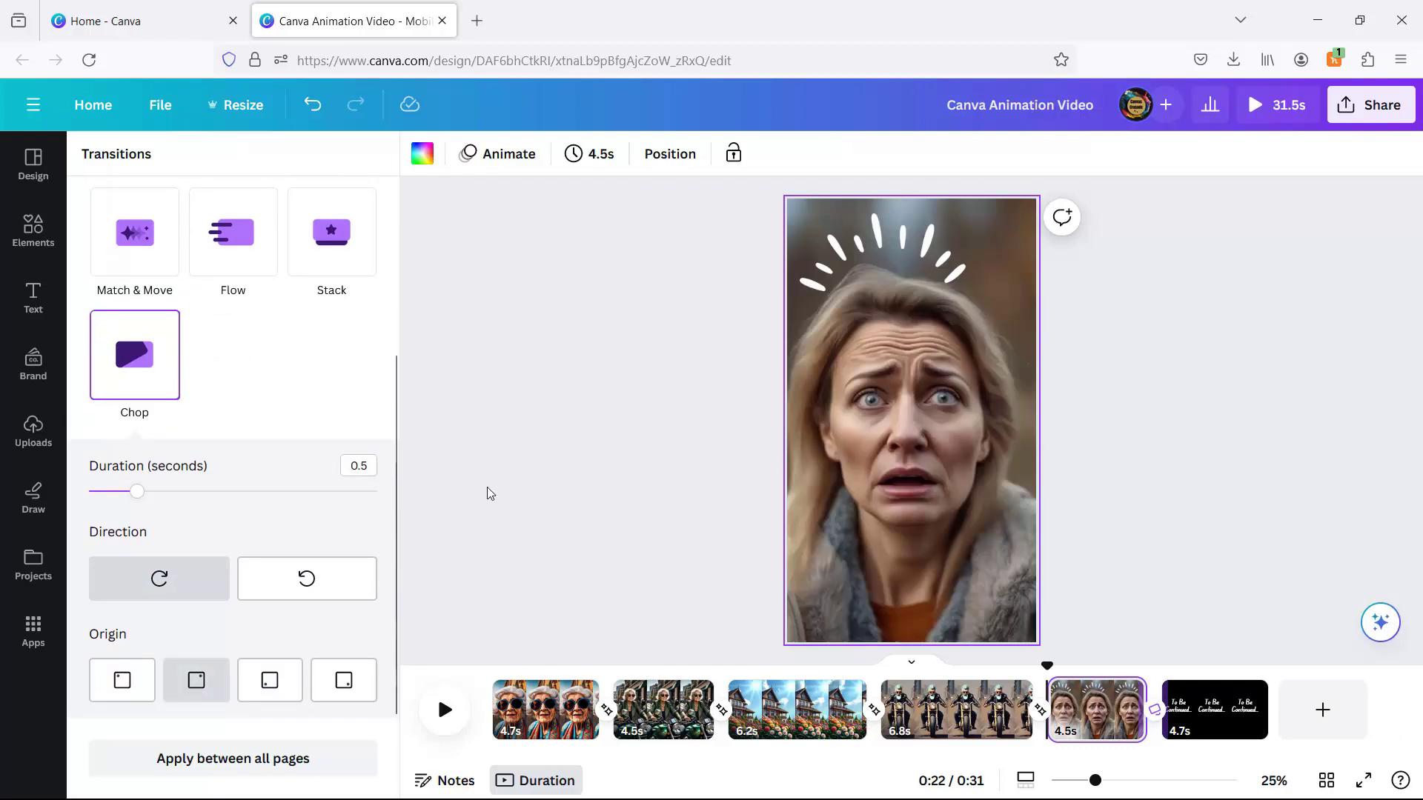
Step: Shorten page 5 to 3.8 seconds, bringing the video to 29.1 seconds, and preview the ending
{"action": "left_click_drag", "start_coordinate": [1145, 710], "coordinate": [1213, 713]}
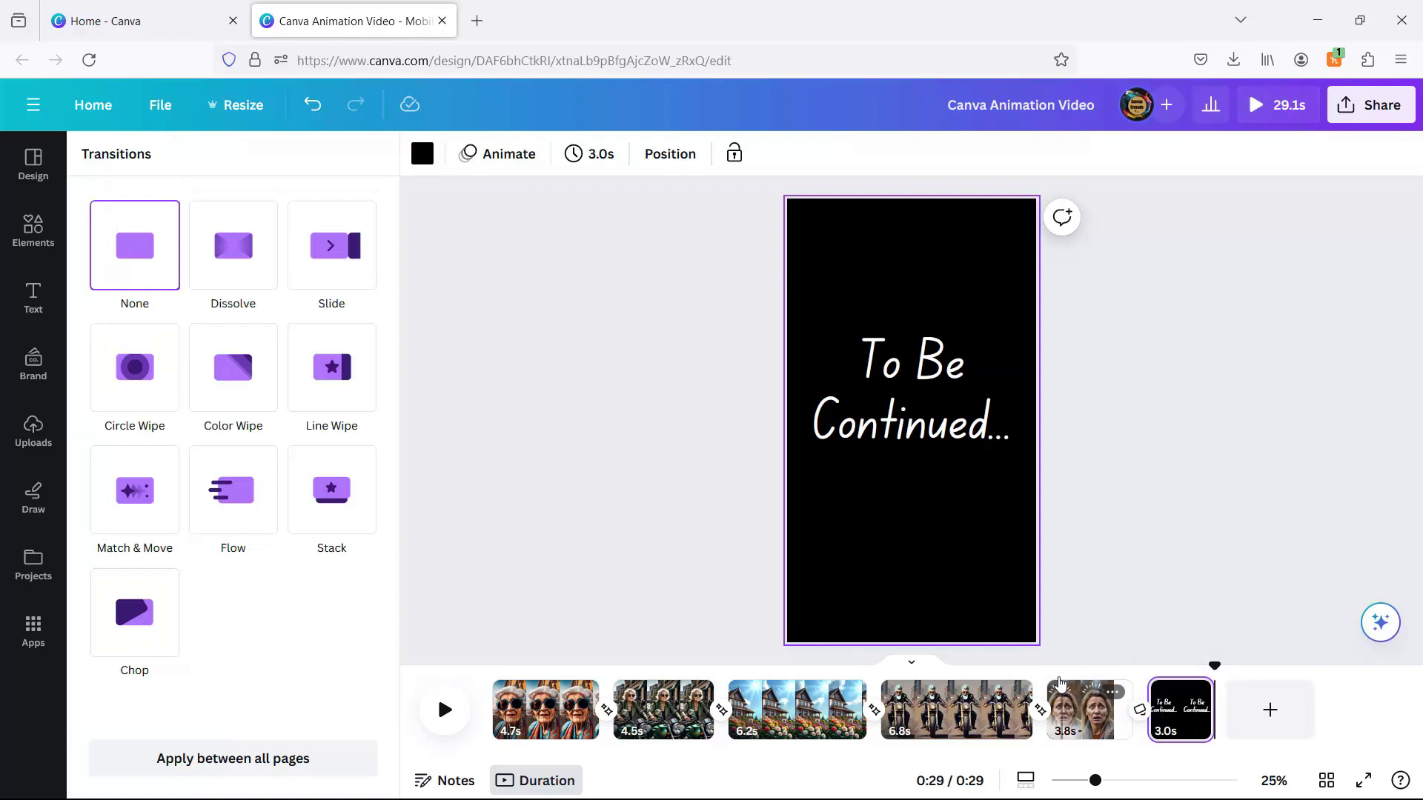
{"action": "left_click", "coordinate": [444, 710]}
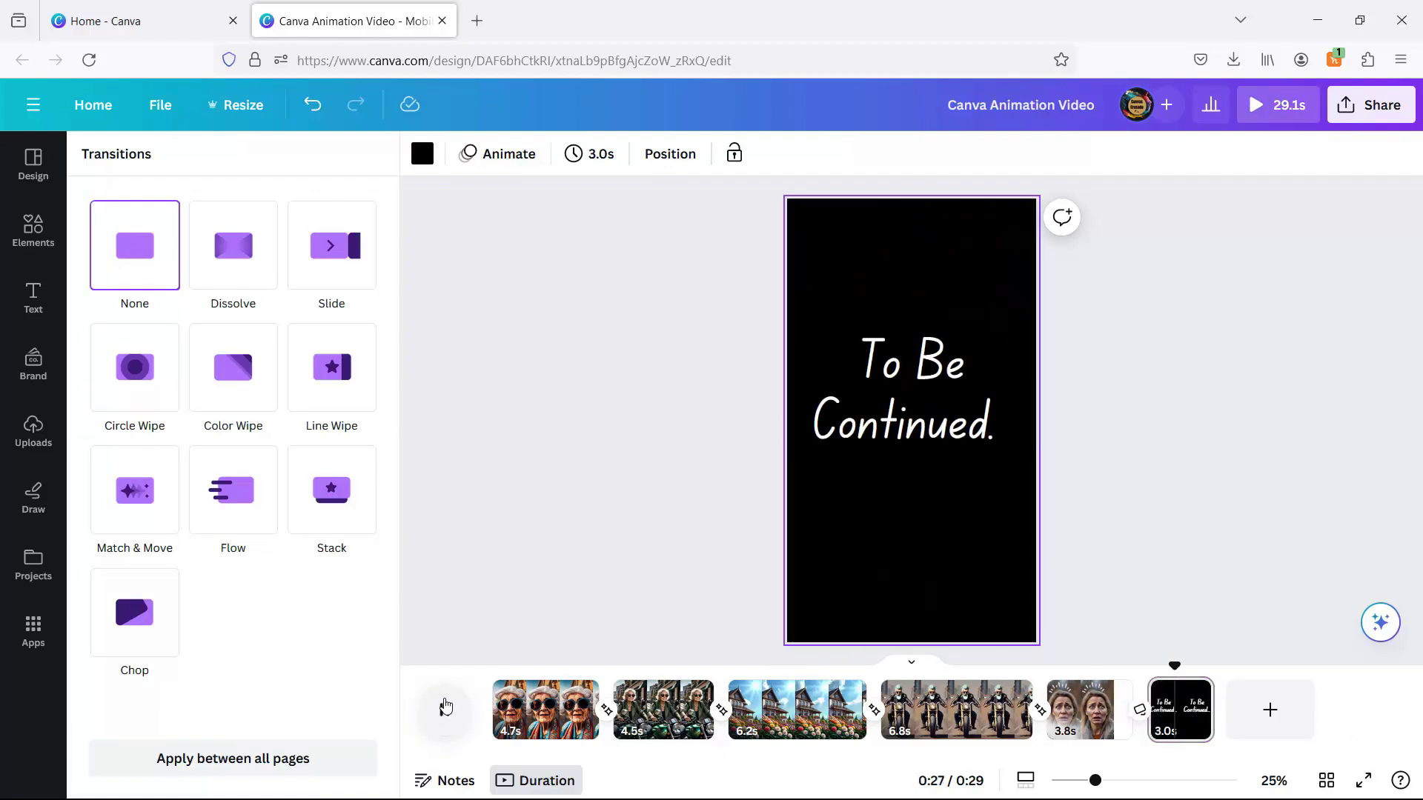
{"action": "left_click", "coordinate": [447, 708]}
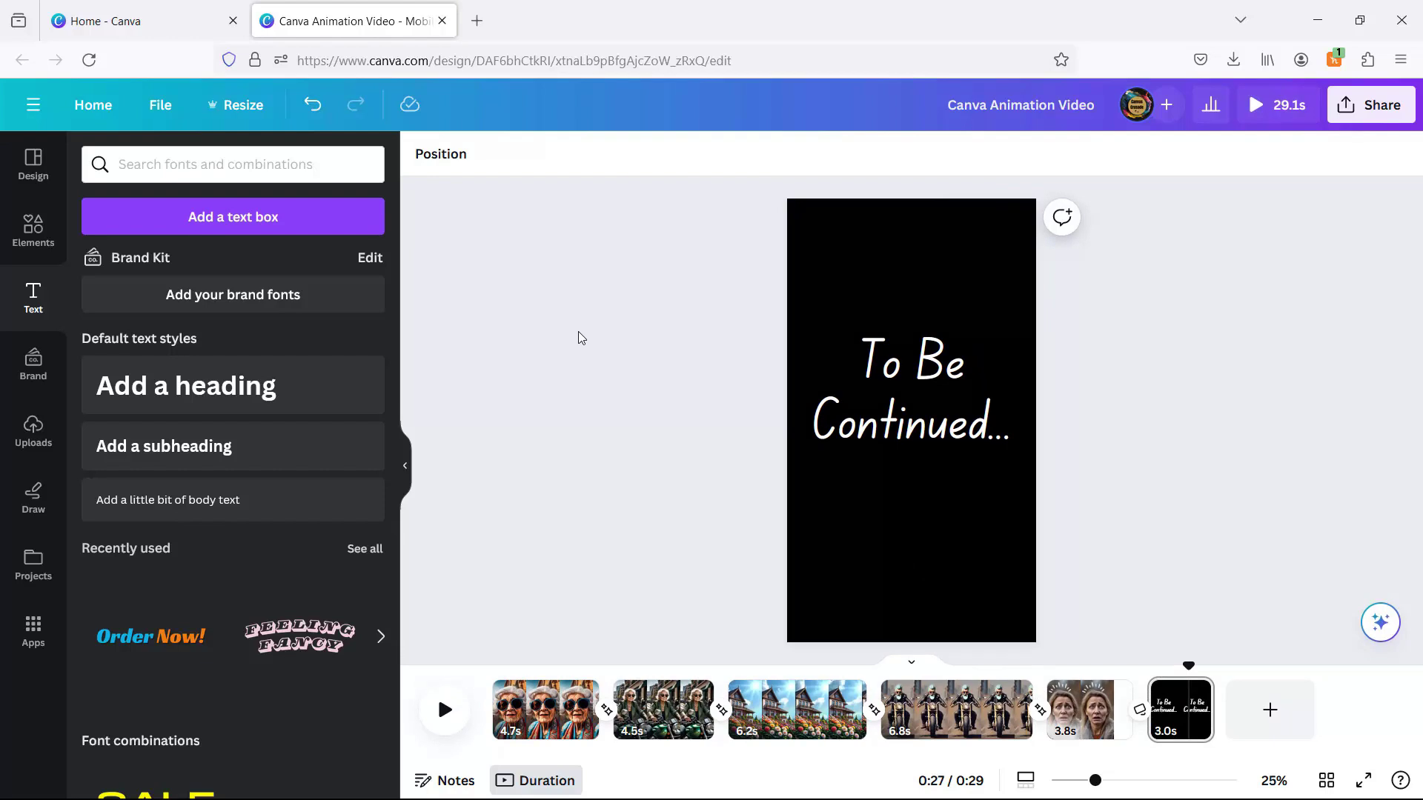